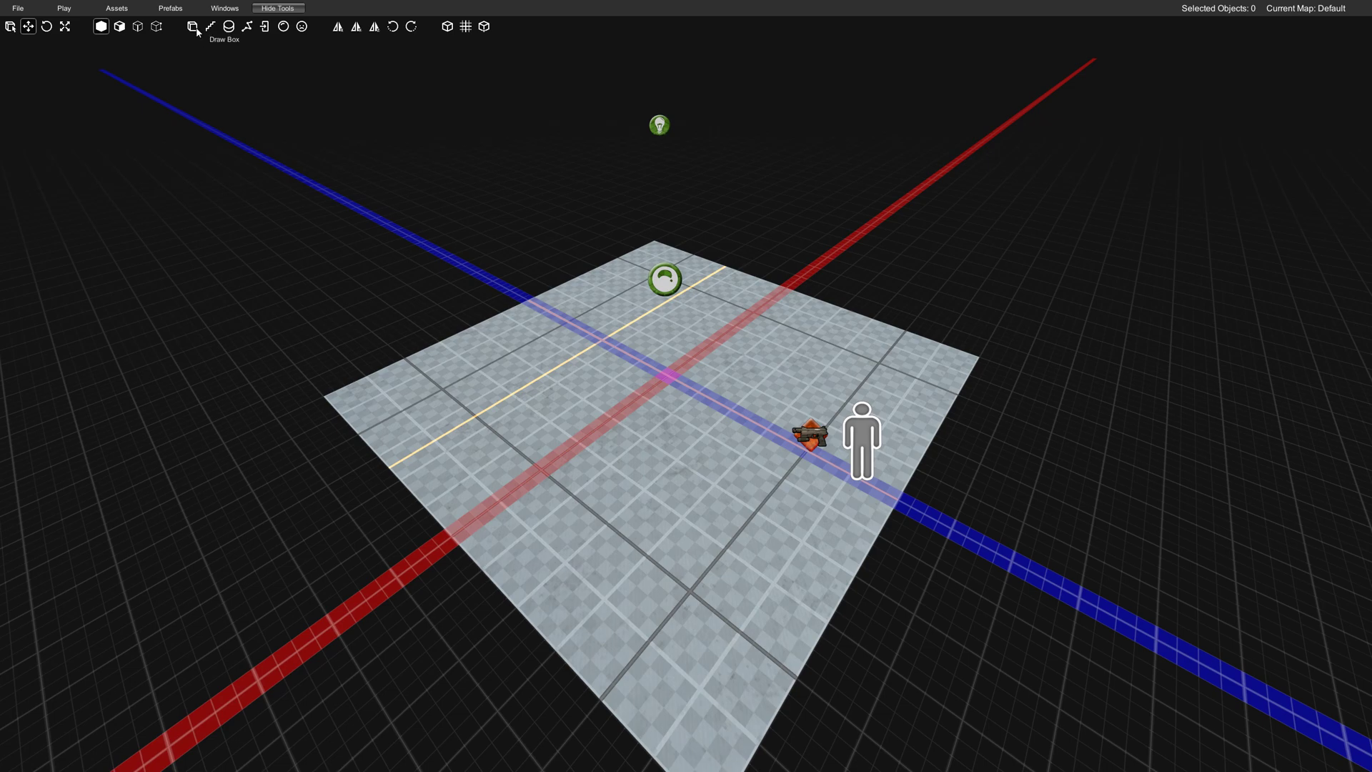
# Step: Draw a box brush over most of the floor, slightly inset from its edges, and extend it upward to room height
pyautogui.press('s')
pyautogui.moveTo(592, 326); pyautogui.dragTo(586, 338, button='right')
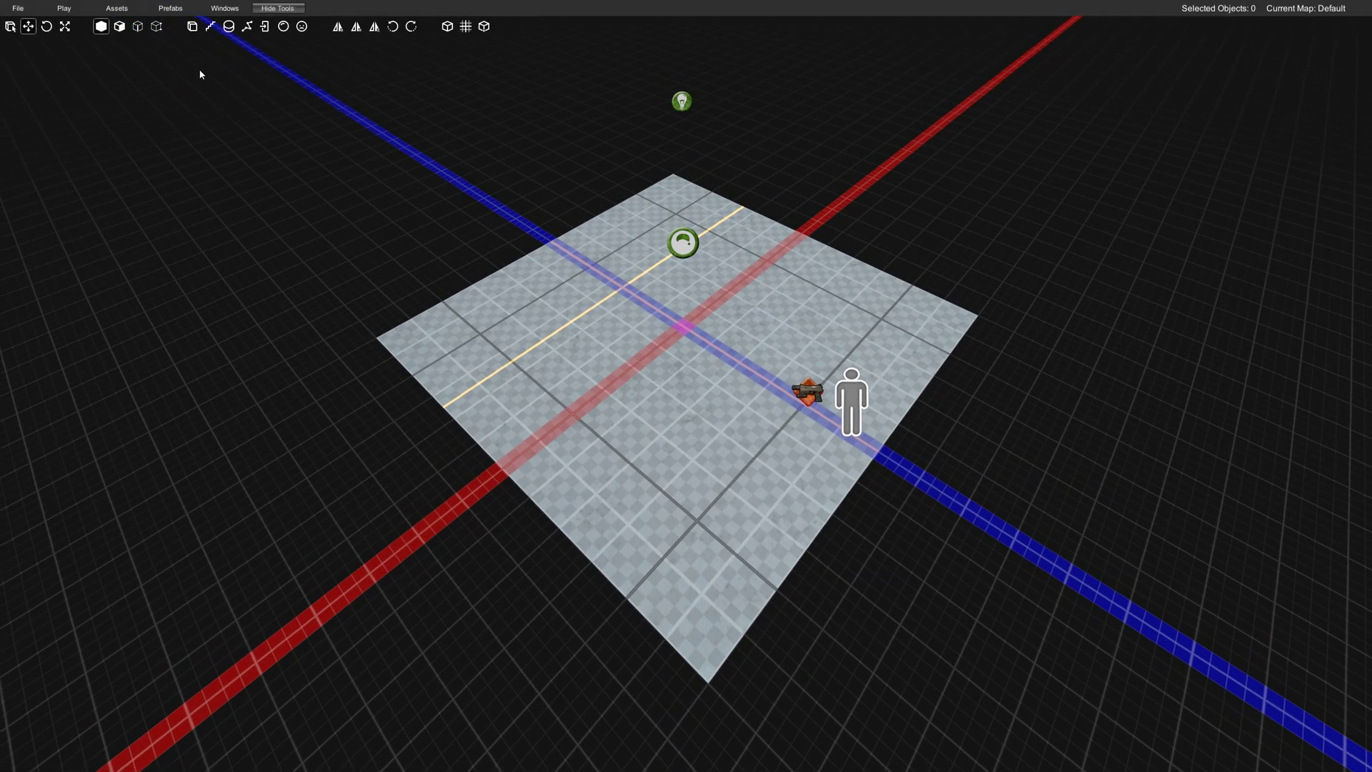
pyautogui.click(191, 27)
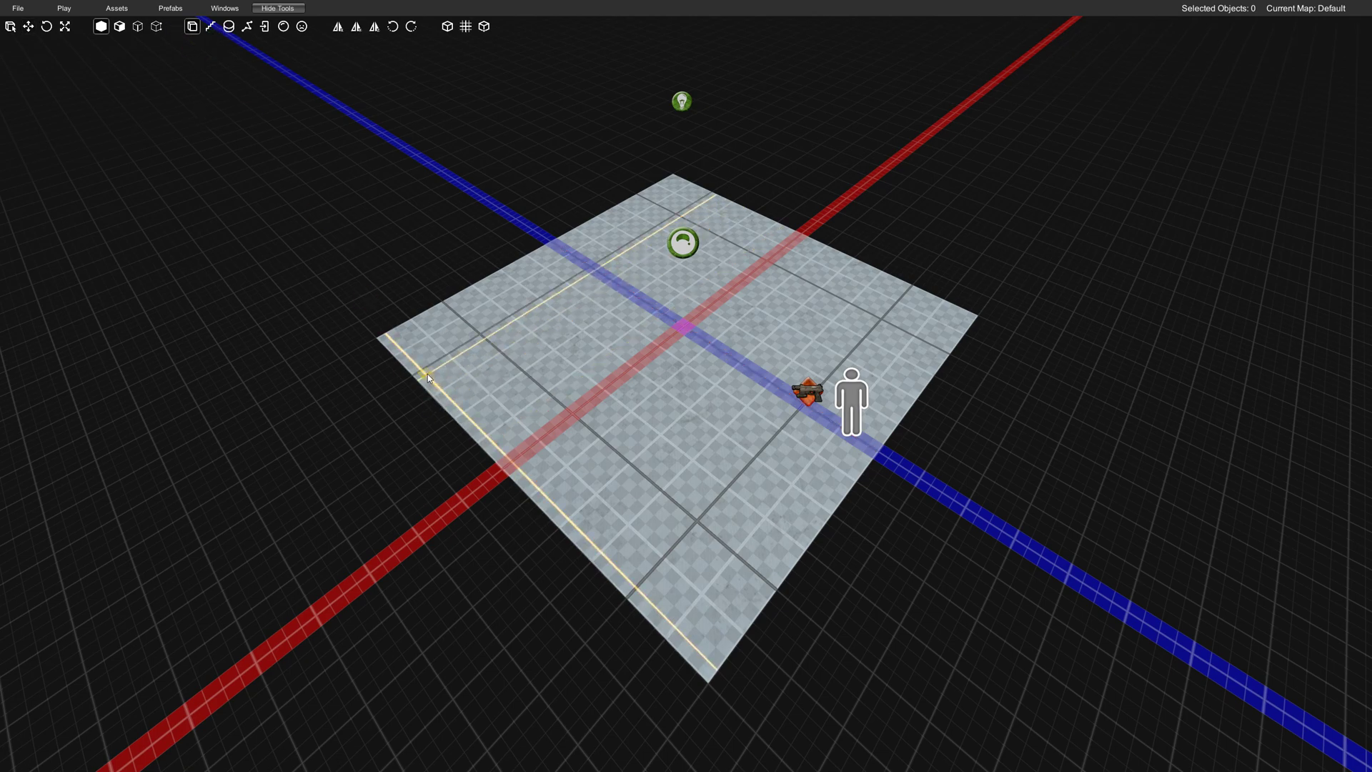
pyautogui.moveTo(427, 337)
pyautogui.mouseDown()
pyautogui.moveTo(692, 340)
pyautogui.moveTo(904, 304)
pyautogui.moveTo(929, 319)
pyautogui.mouseUp()
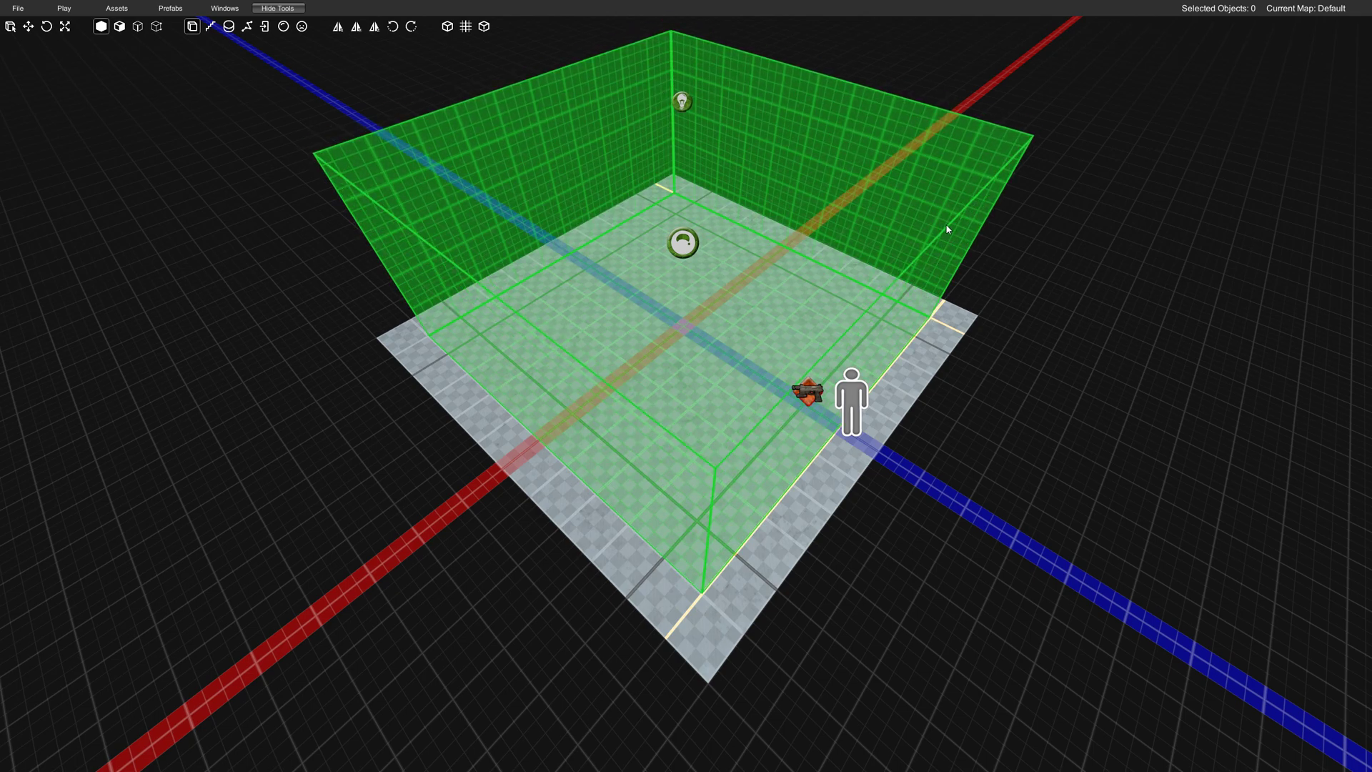
pyautogui.click(946, 225)
pyautogui.moveTo(946, 225); pyautogui.dragTo(859, 330, button='middle')
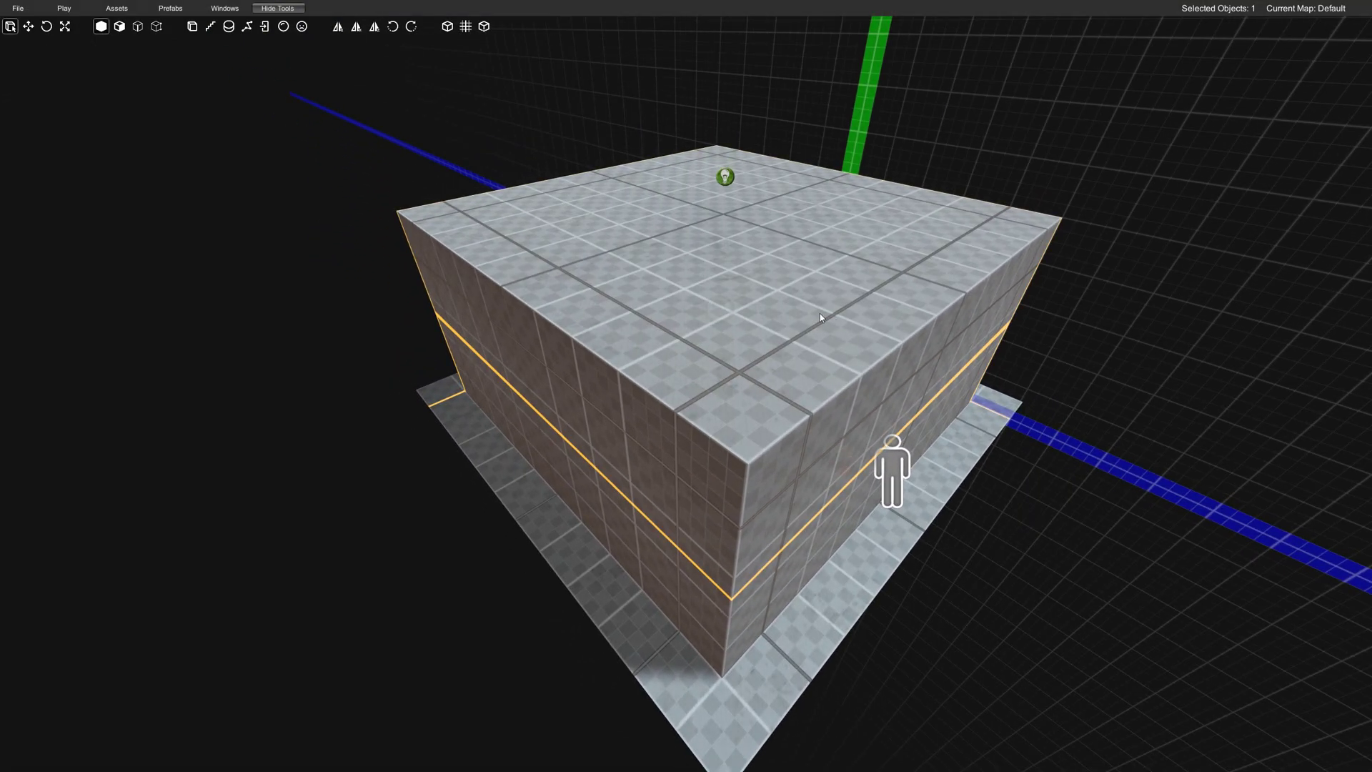
# Step: Flip the new box's faces with the Property Inspector and delete the original floor brush beneath it
pyautogui.click(224, 8)
pyautogui.click(233, 26)
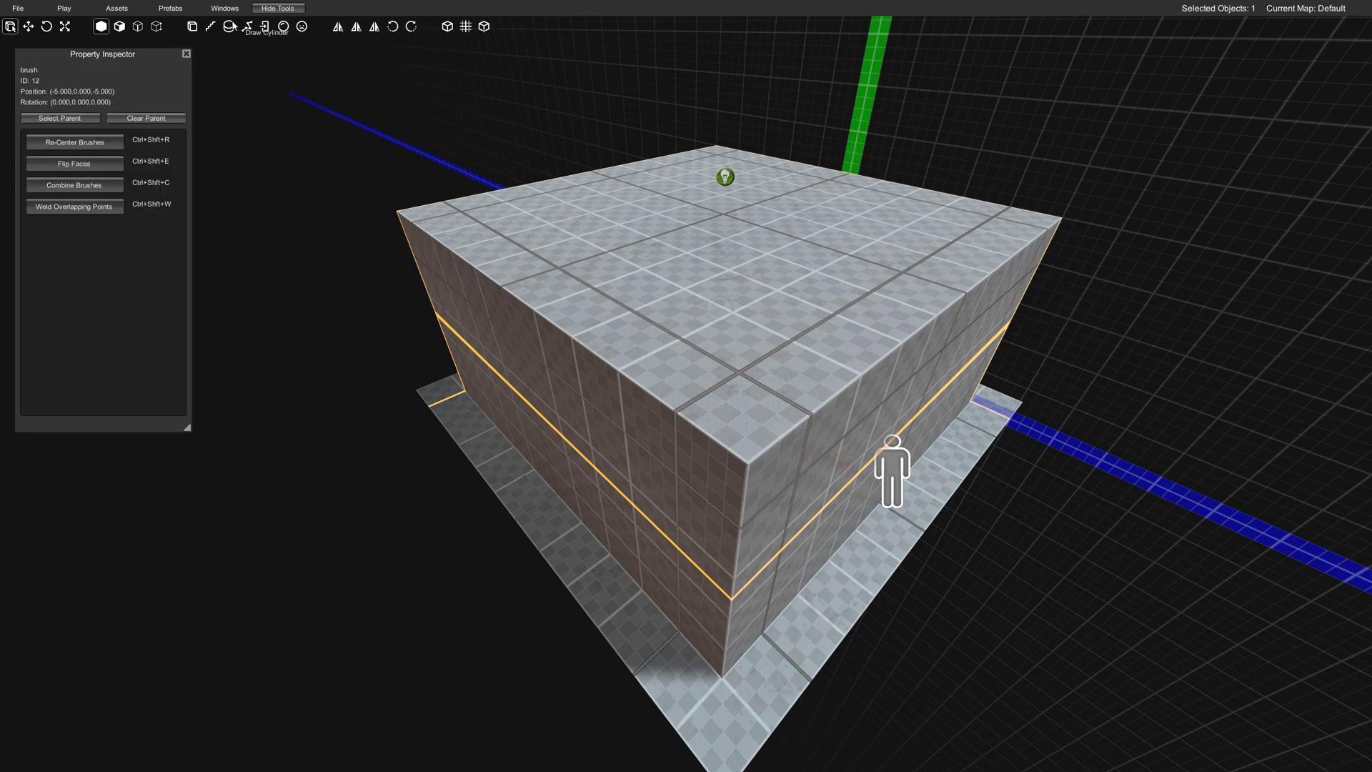
pyautogui.moveTo(103, 57); pyautogui.dragTo(115, 89)
pyautogui.click(723, 245)
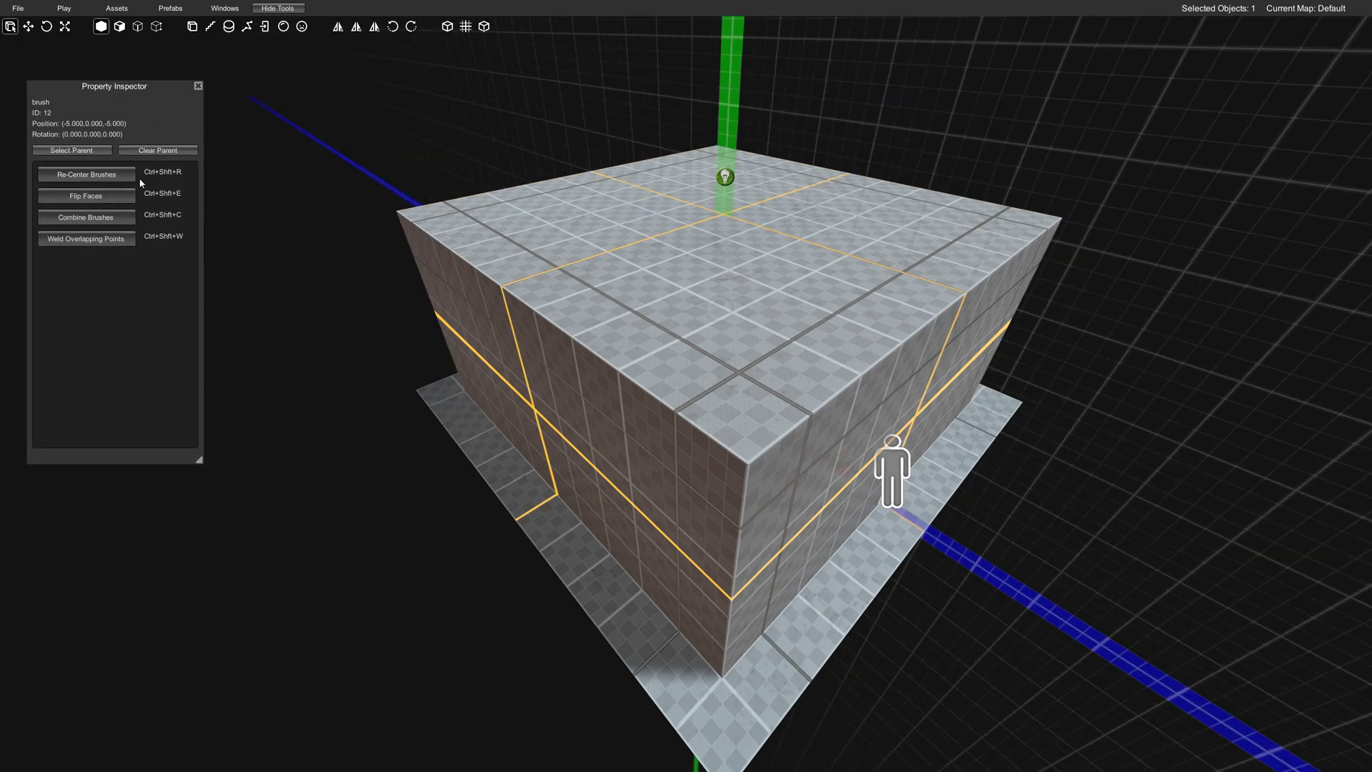
pyautogui.click(86, 196)
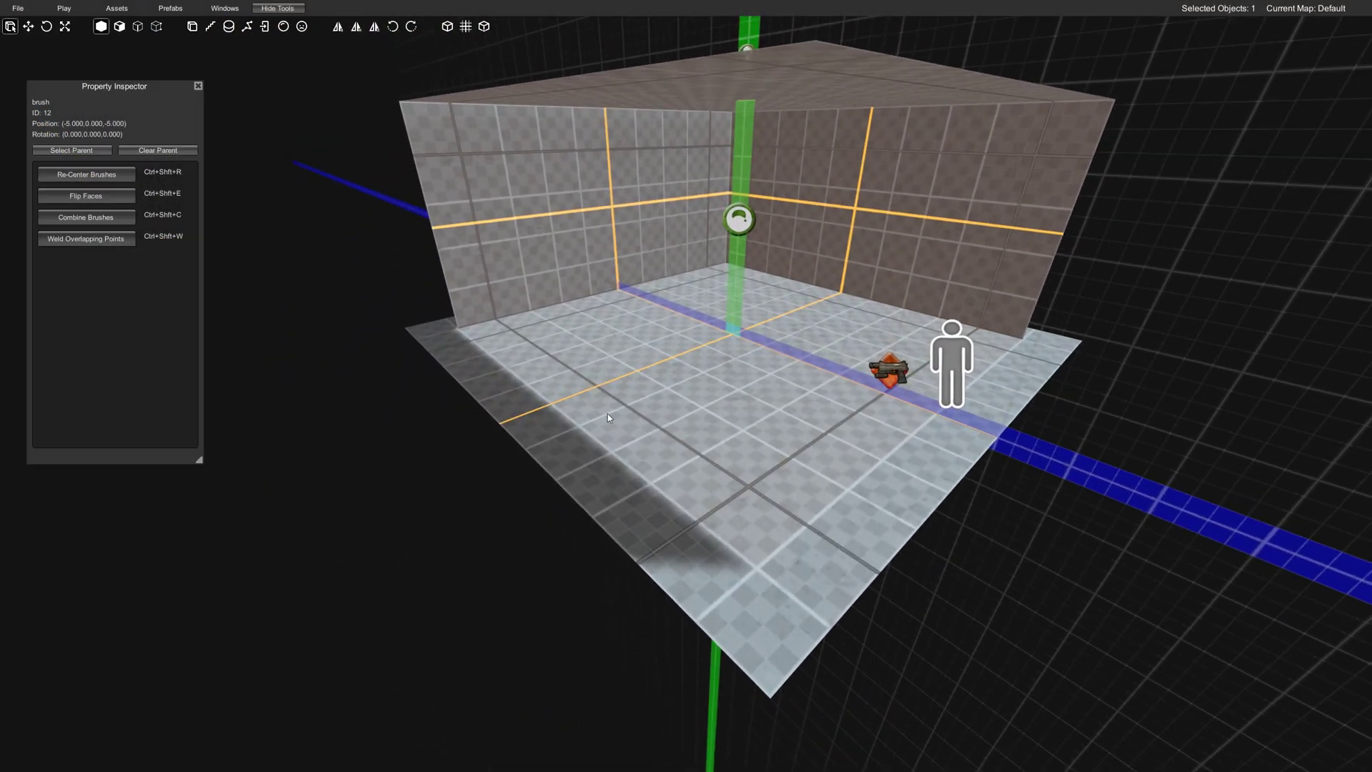
pyautogui.click(493, 415)
pyautogui.press('Delete')
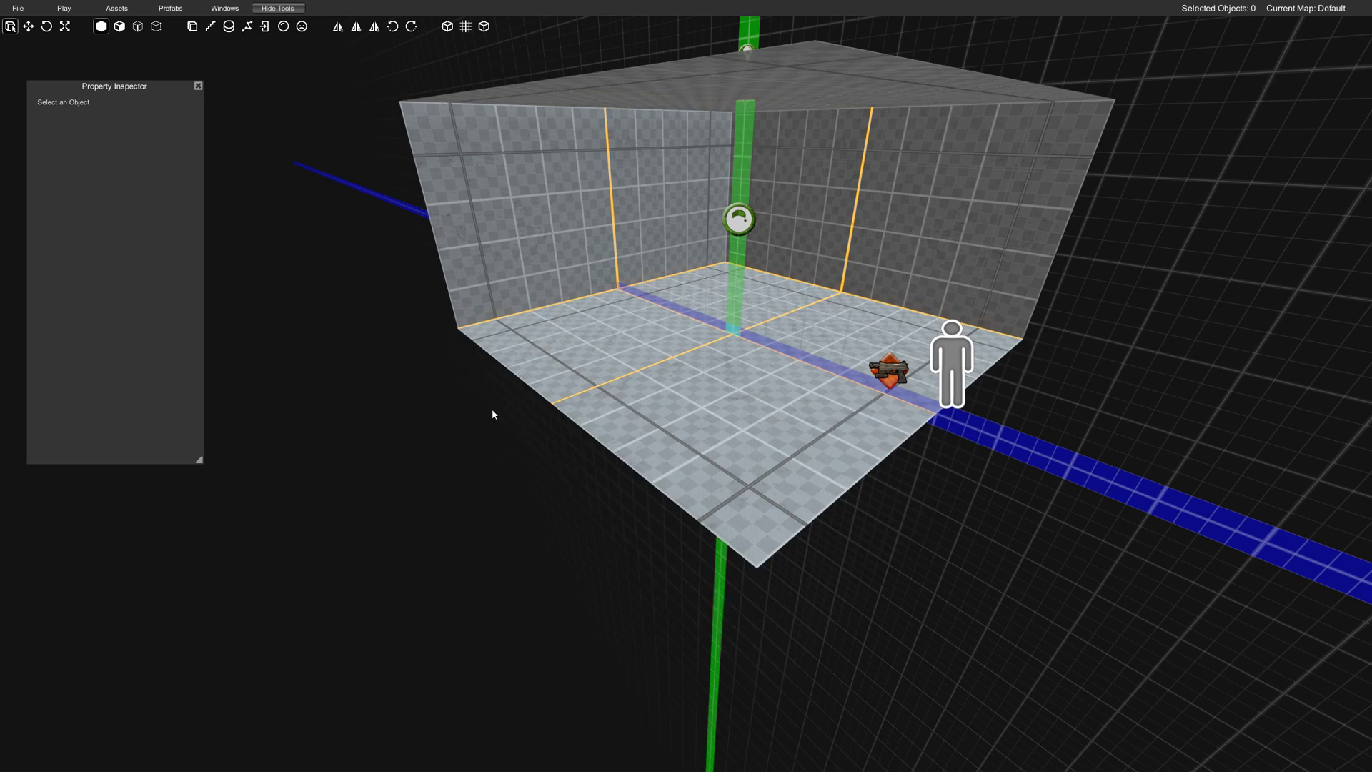
# Step: Move the player start away from the nearby wall, further into the room along the blue axis
pyautogui.click(950, 359)
pyautogui.press('w')
pyautogui.moveTo(864, 340); pyautogui.dragTo(871, 337, button='right')
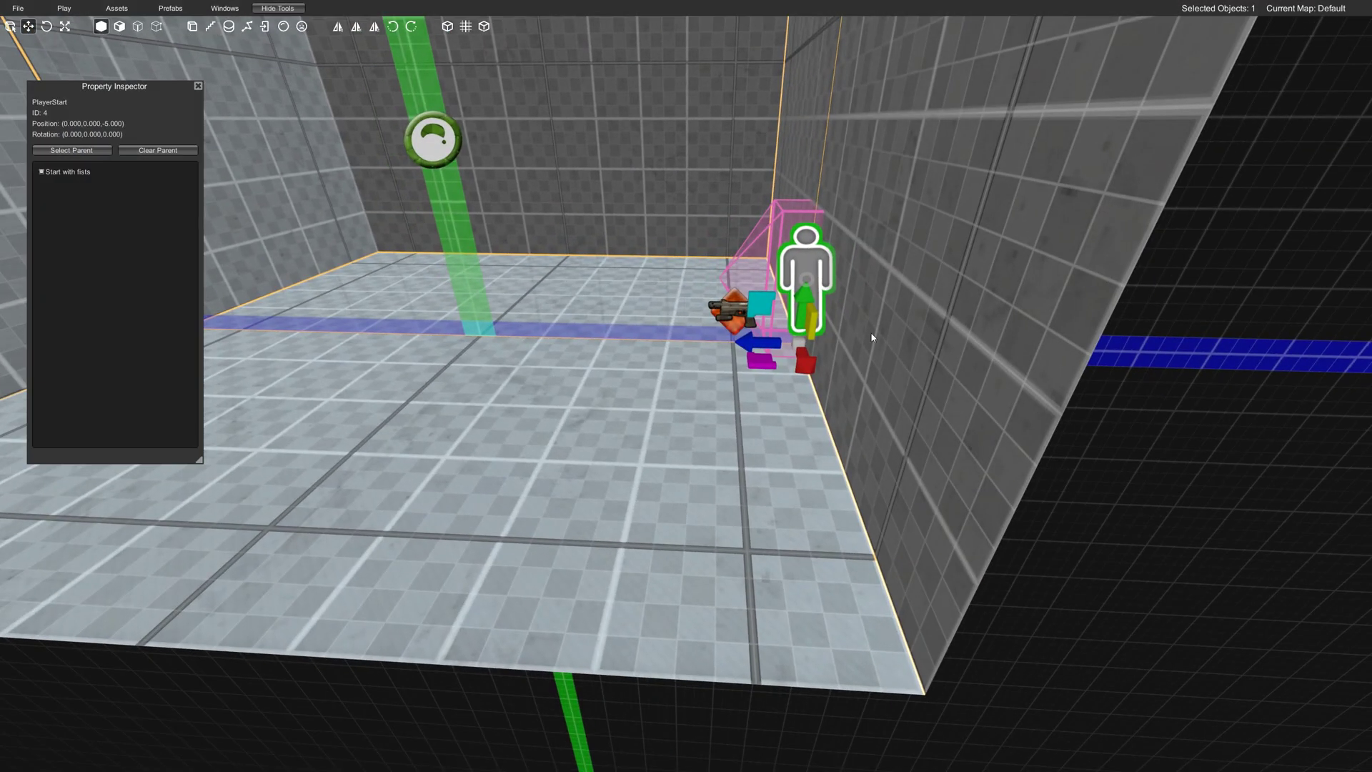
pyautogui.moveTo(750, 337); pyautogui.dragTo(685, 340)
pyautogui.press('d')
pyautogui.moveTo(666, 356); pyautogui.dragTo(670, 360, button='right')
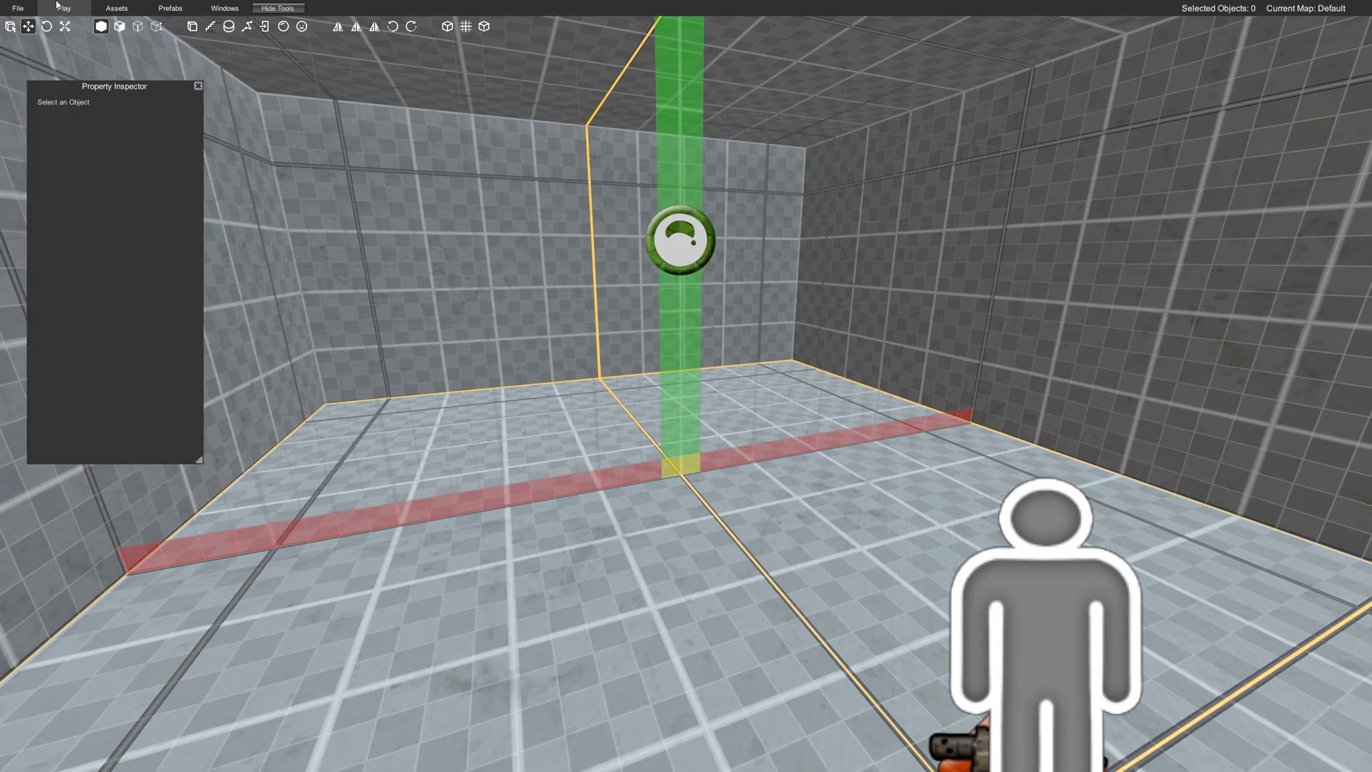
# Step: Save and playtest the map, fire a few pistol shots in the room, and return to the editor
pyautogui.click(57, 6)
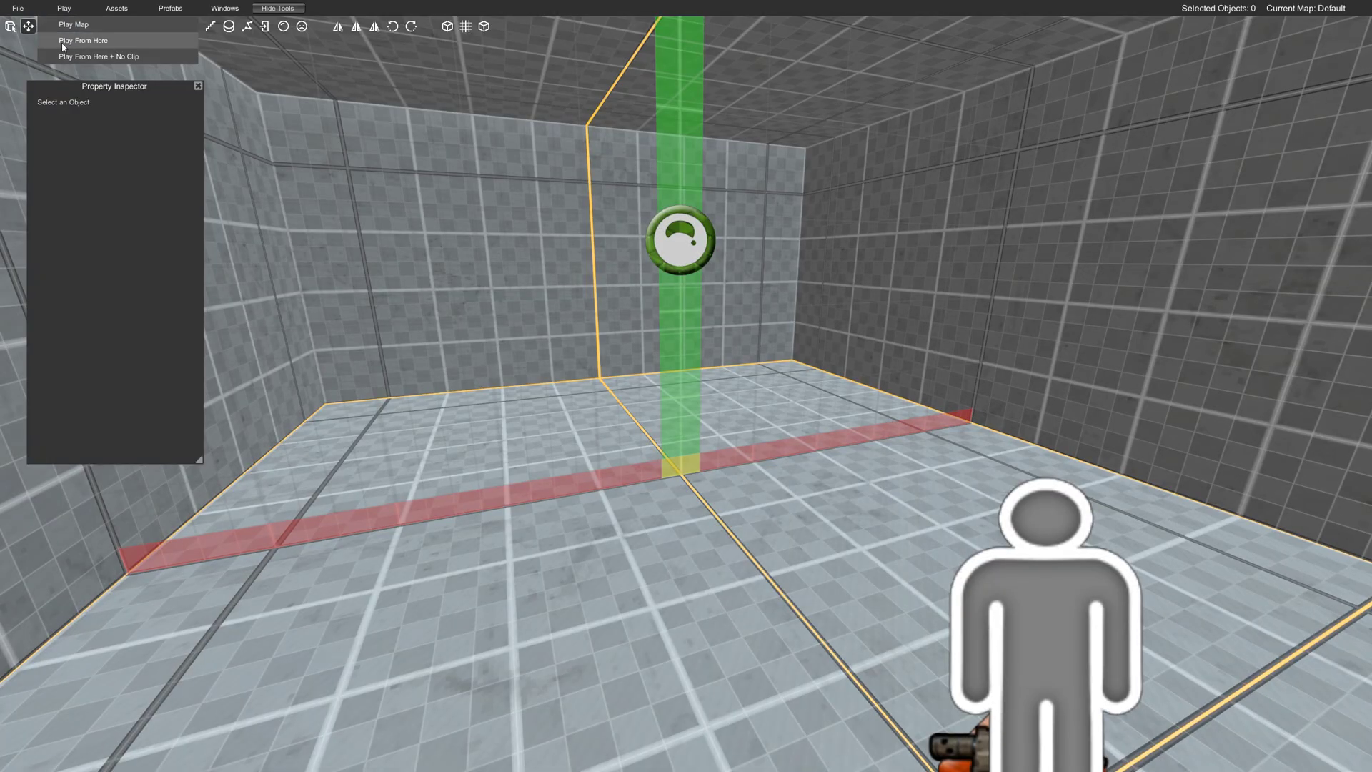
pyautogui.click(67, 25)
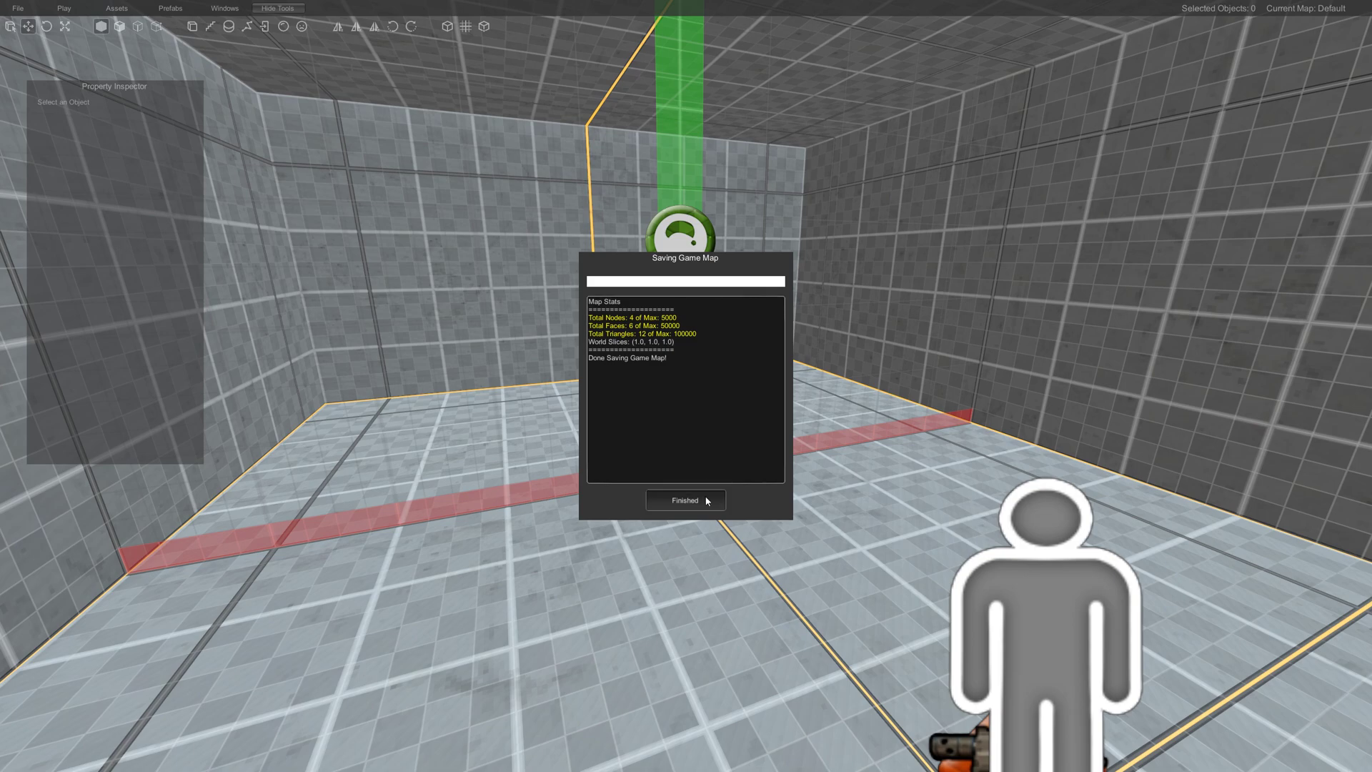
pyautogui.click(685, 500)
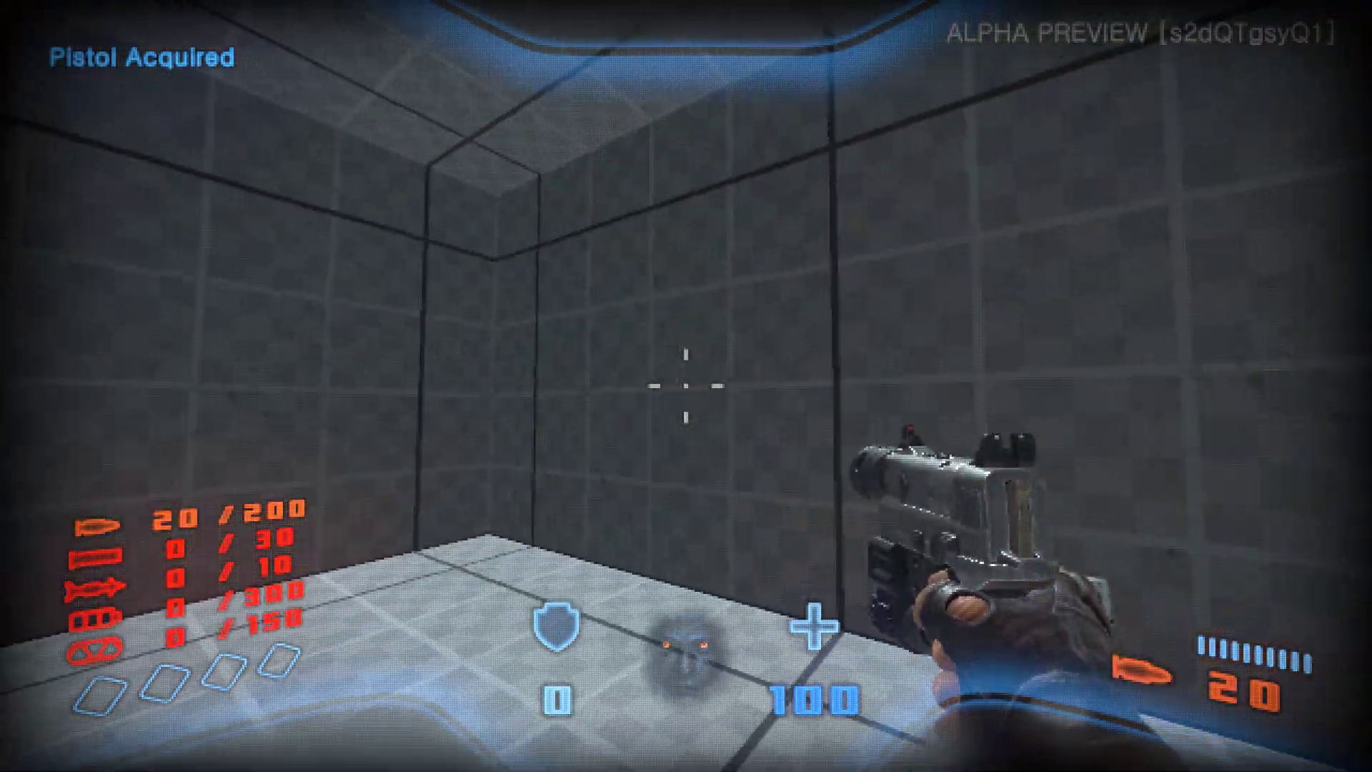
pyautogui.click(686, 386)
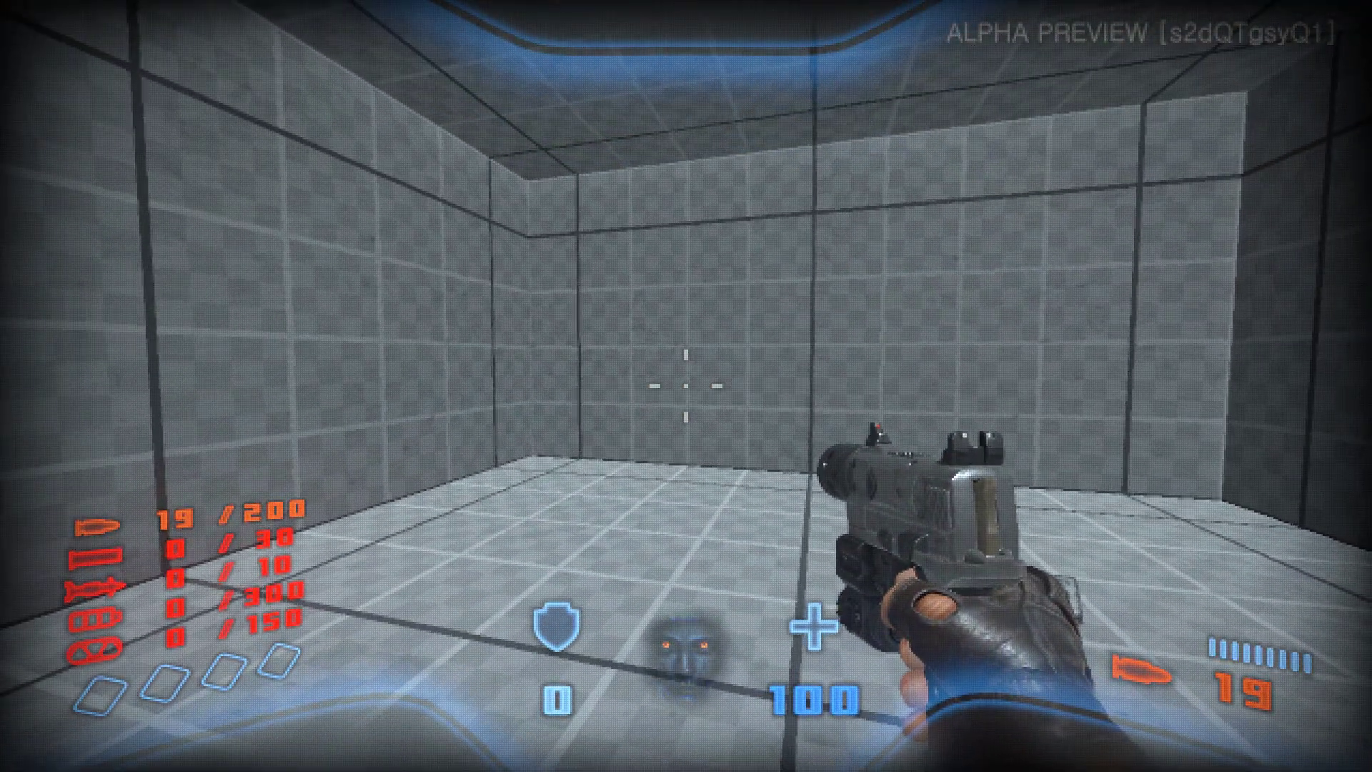
pyautogui.click(686, 386)
pyautogui.click(686, 386)
pyautogui.press('Escape')
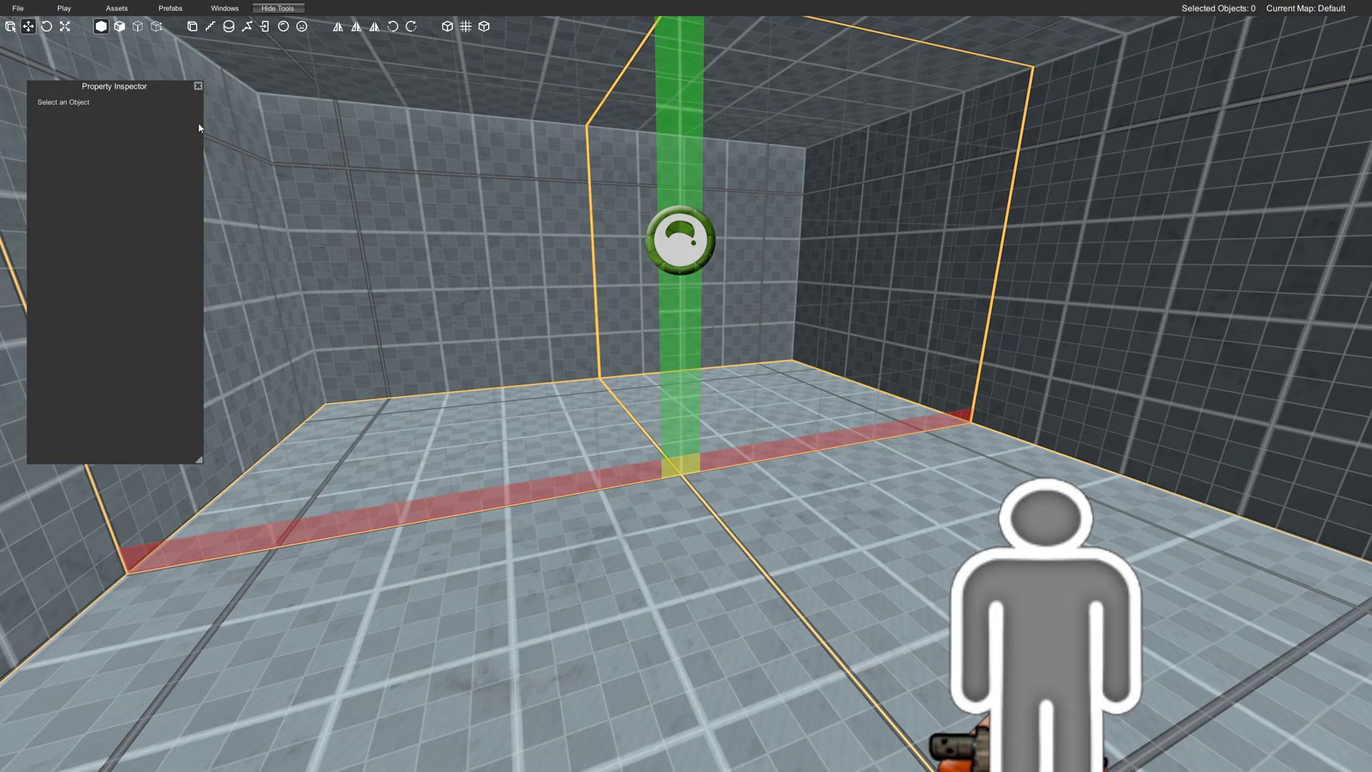
# Step: Close the Property Inspector, run another playtest of the room, and go back to the editor
pyautogui.click(198, 87)
pyautogui.scroll(-5, 673, 400)
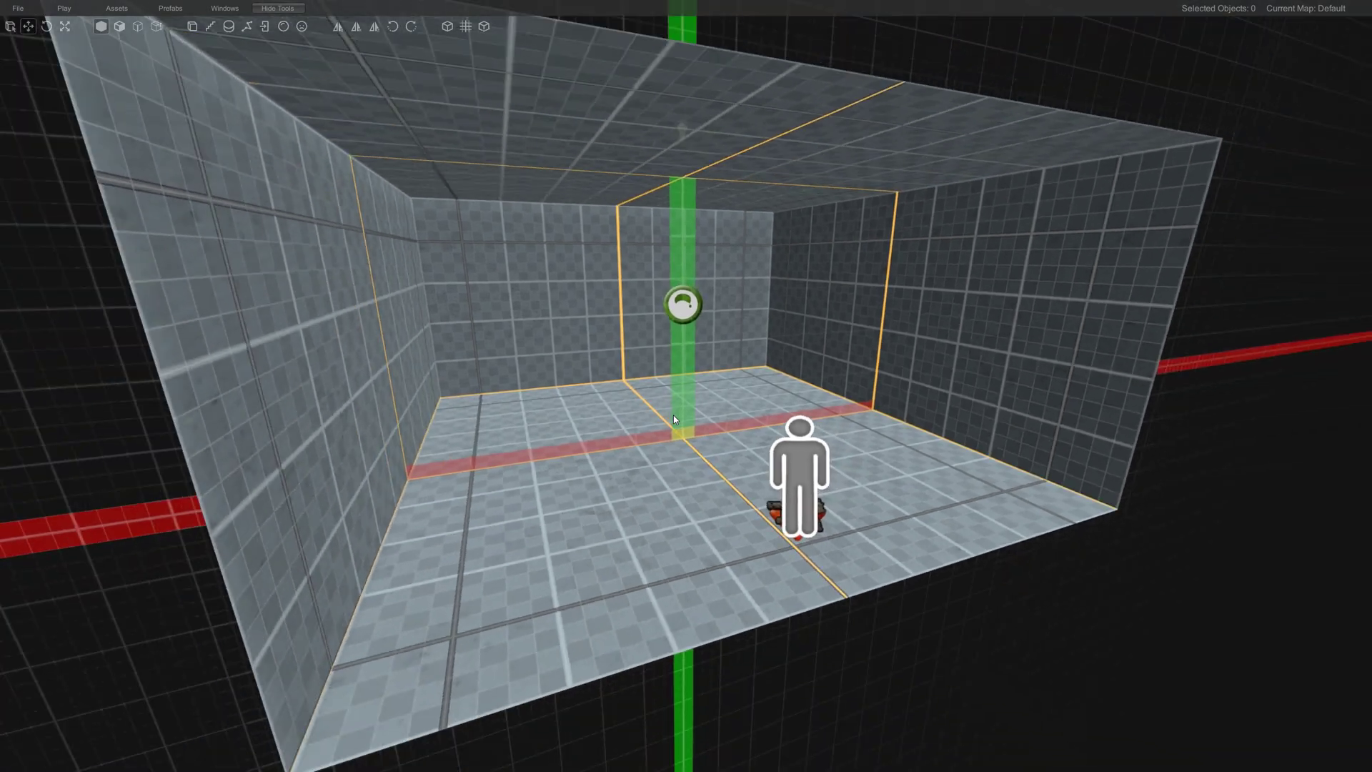
pyautogui.keyDown('alt'); pyautogui.moveTo(675, 418); pyautogui.dragTo(731, 460); pyautogui.keyUp('alt')
pyautogui.scroll(2, 833, 455)
pyautogui.scroll(-2, 743, 461)
pyautogui.scroll(3, 731, 460)
pyautogui.click(64, 6)
pyautogui.click(97, 54)
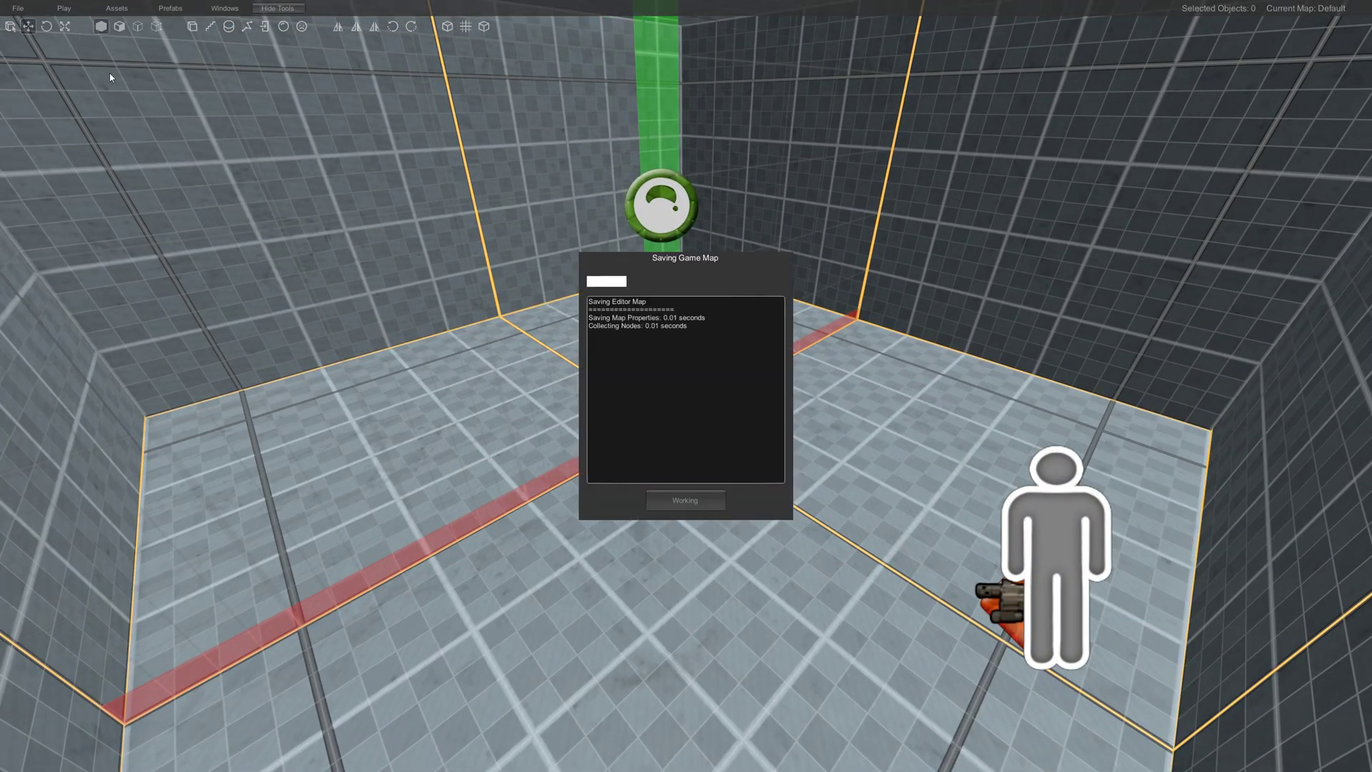
pyautogui.click(684, 500)
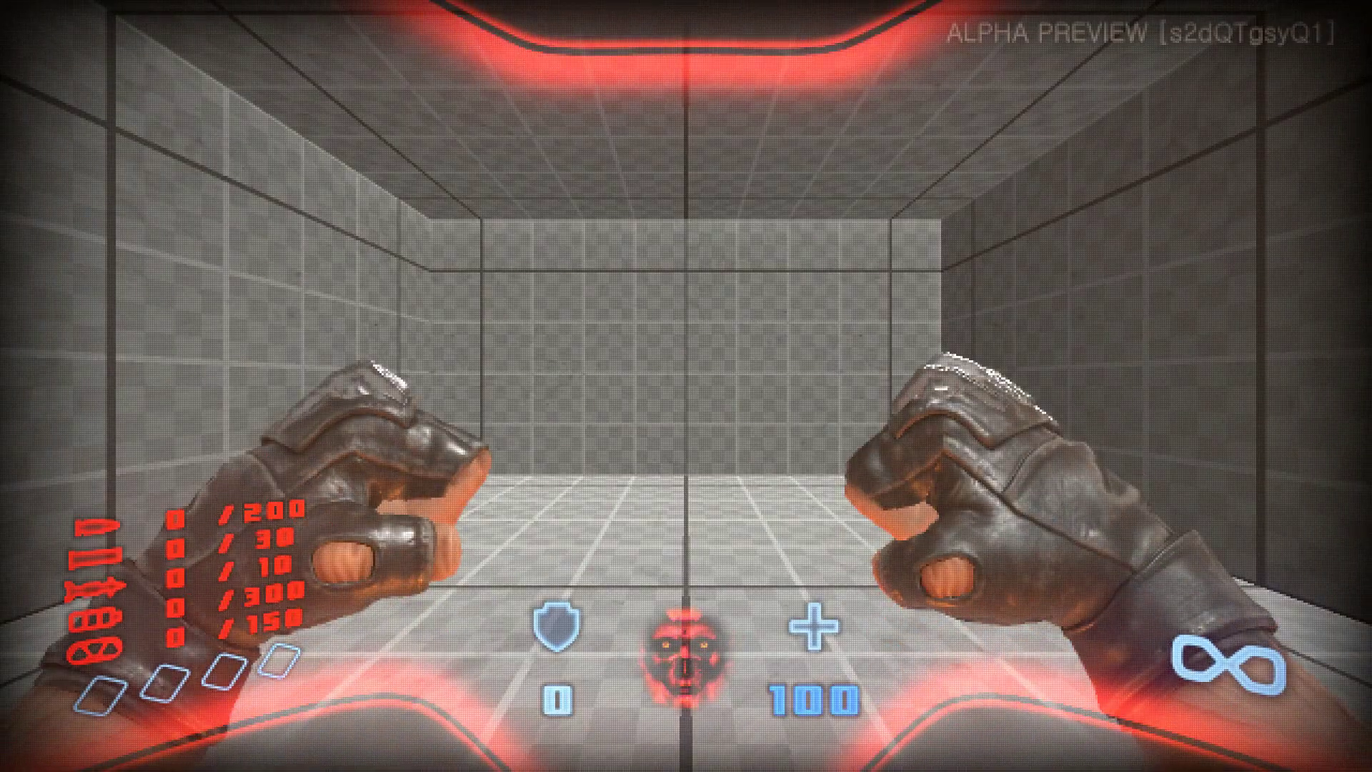
pyautogui.press('Escape')
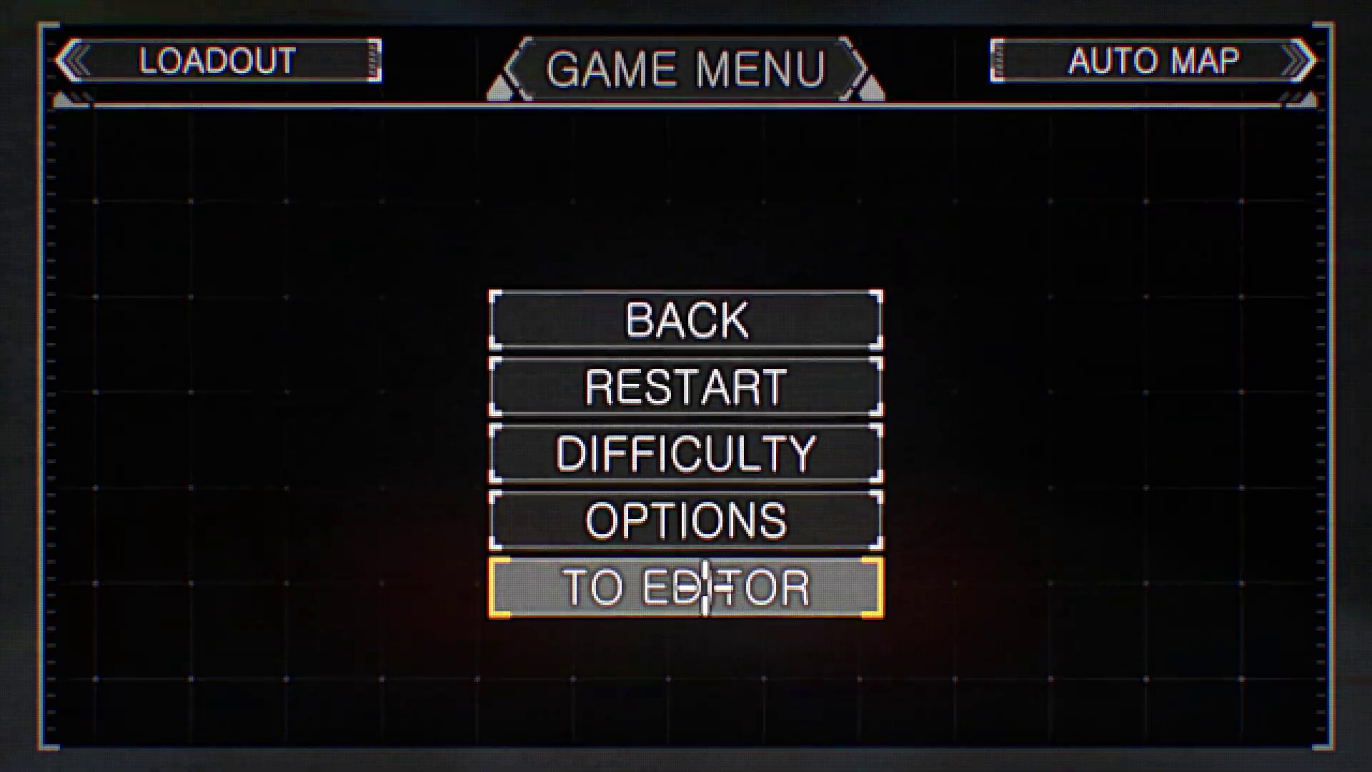
pyautogui.click(711, 590)
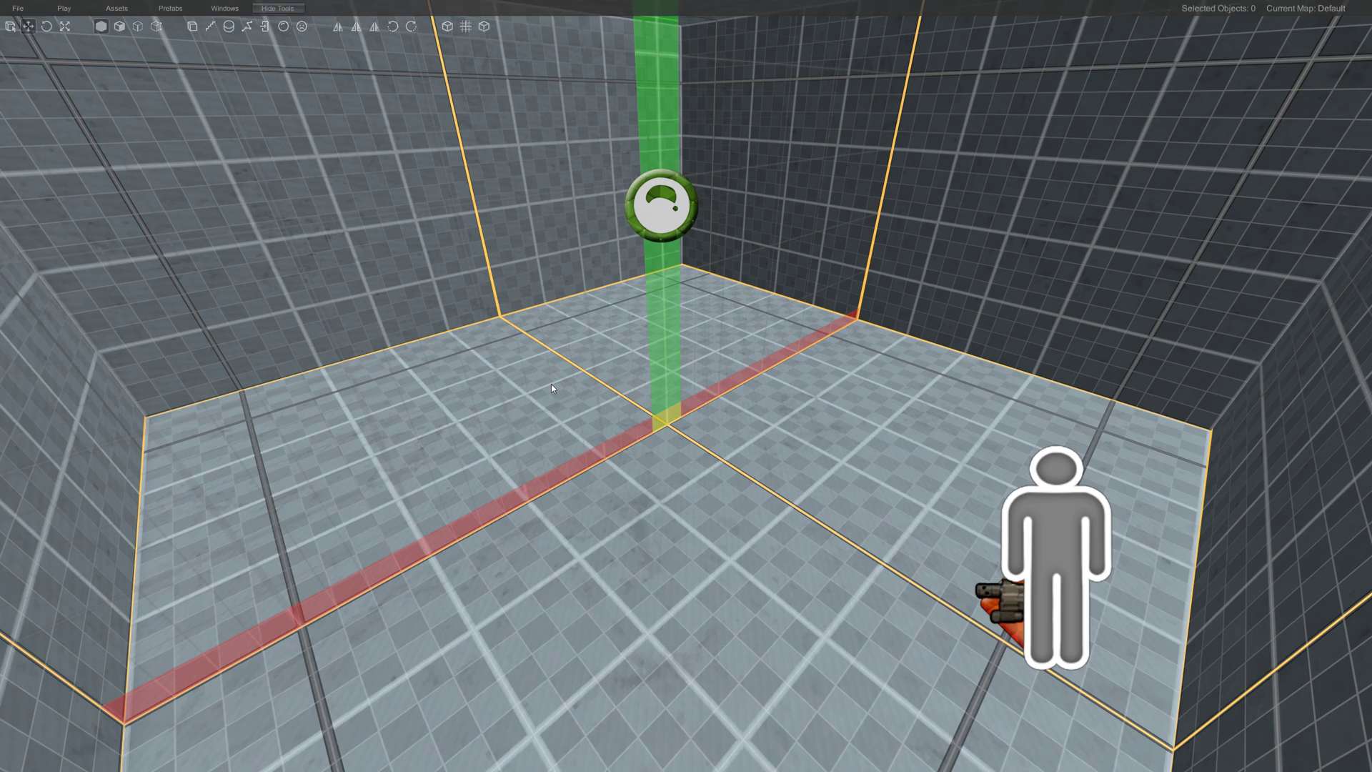
# Step: Select the room brush from inside the room
pyautogui.moveTo(551, 384); pyautogui.dragTo(542, 346, button='right')
pyautogui.press('e')
pyautogui.press('d')
pyautogui.moveTo(883, 409)
pyautogui.mouseDown(button='right')
pyautogui.moveTo(668, 420)
pyautogui.moveTo(674, 398)
pyautogui.moveTo(700, 408)
pyautogui.moveTo(766, 390)
pyautogui.moveTo(751, 418)
pyautogui.moveTo(640, 429)
pyautogui.moveTo(800, 420)
pyautogui.moveTo(859, 401)
pyautogui.mouseUp(button='right')
pyautogui.press('q')
pyautogui.press('e')
pyautogui.click(435, 467)
pyautogui.press('d')
pyautogui.press('a')
pyautogui.press('q')
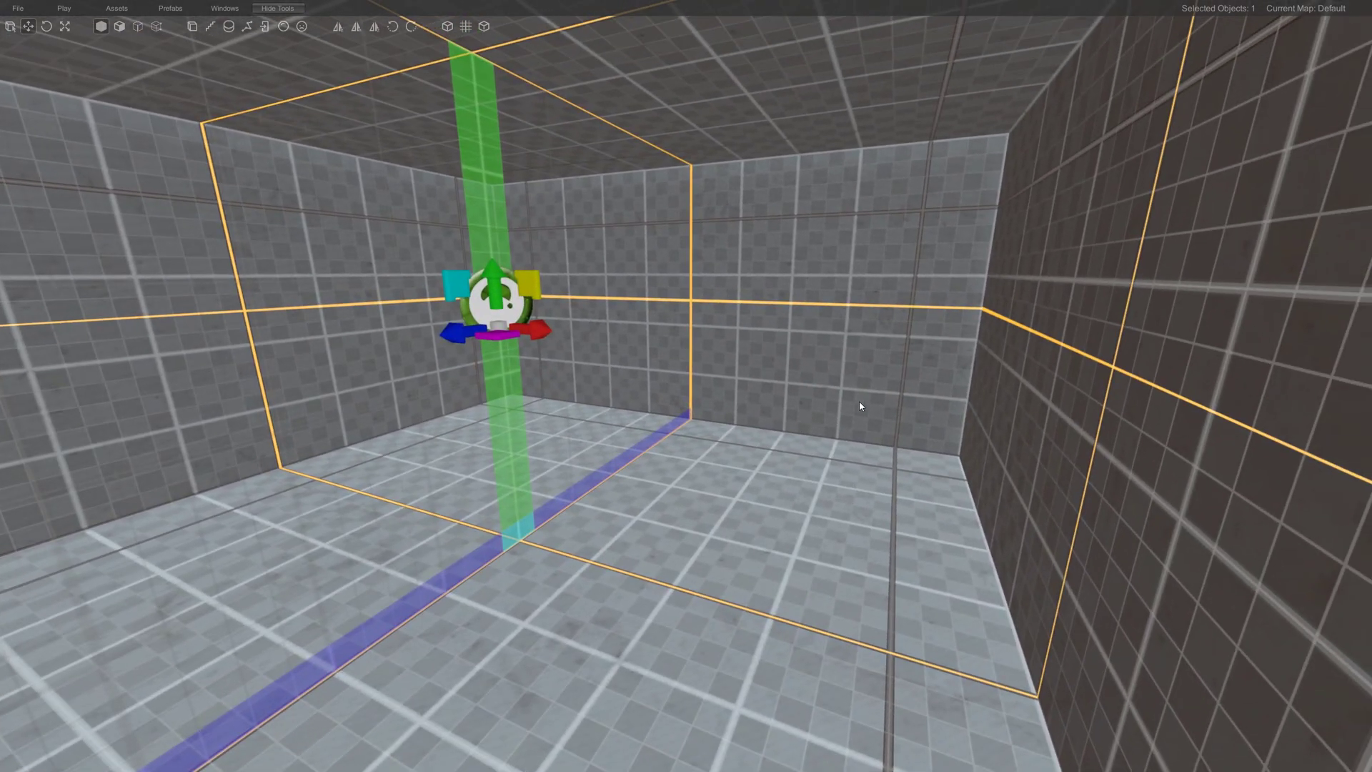
pyautogui.press('w')
pyautogui.moveTo(801, 334); pyautogui.dragTo(807, 345, button='right')
pyautogui.press('e')
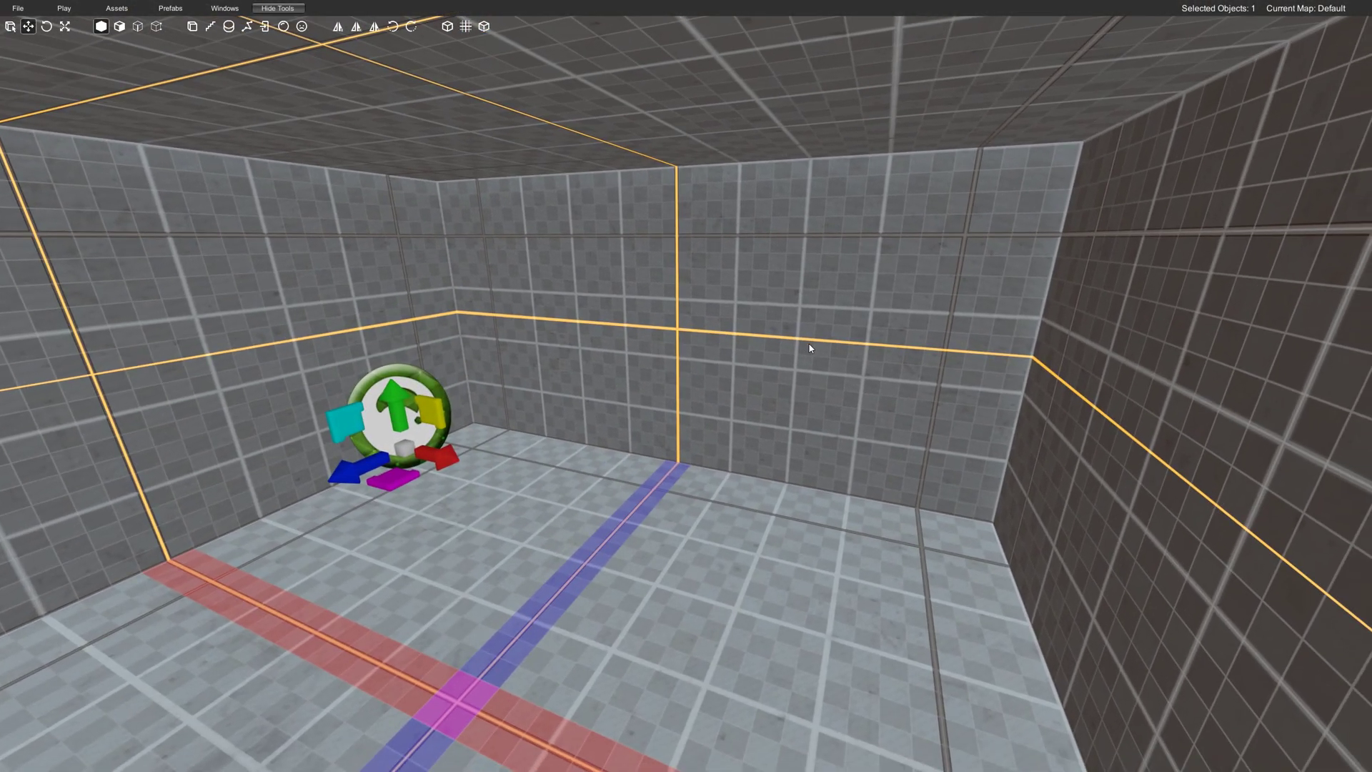
# Step: Switch the selected room brush to edge editing mode
pyautogui.press('3')
pyautogui.press('e')
pyautogui.moveTo(722, 355); pyautogui.dragTo(724, 387, button='right')
pyautogui.press('q')
pyautogui.press('e')
pyautogui.press('s')
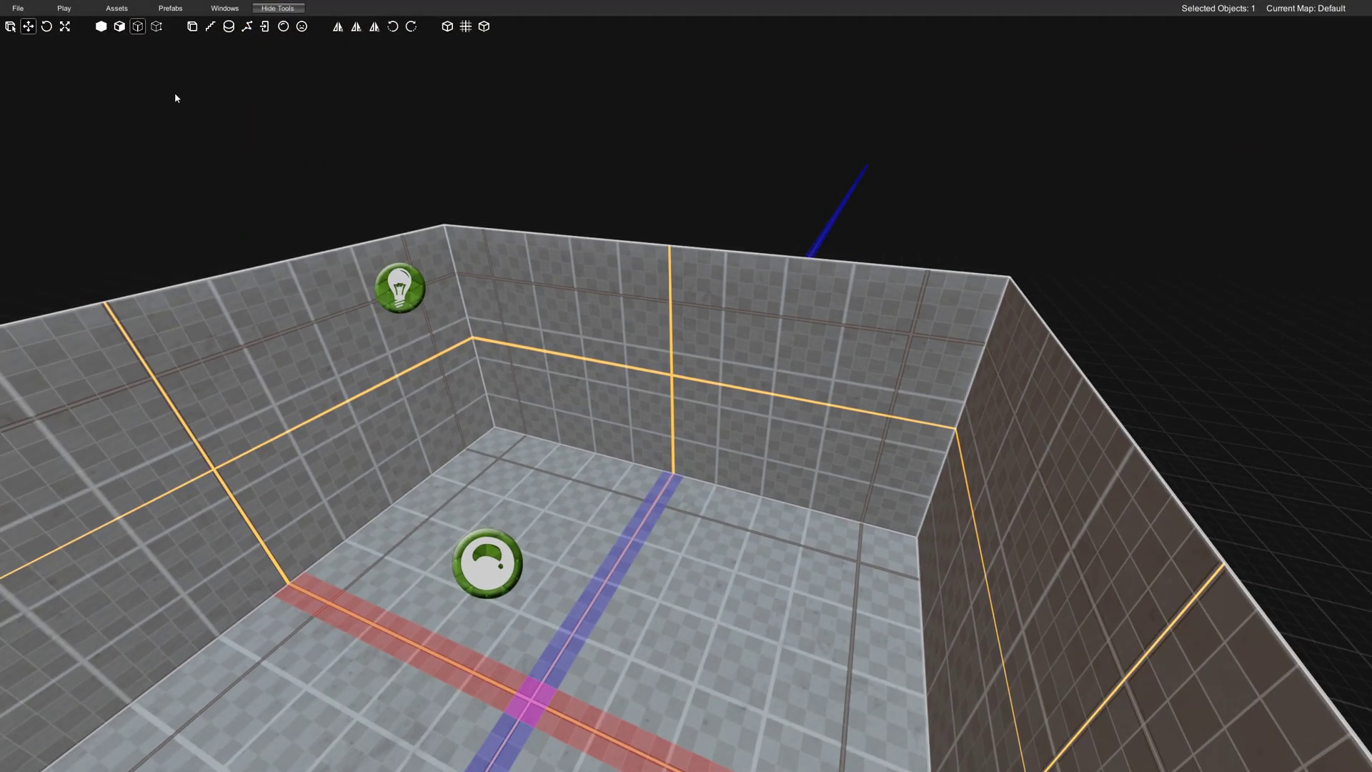
pyautogui.press('1')
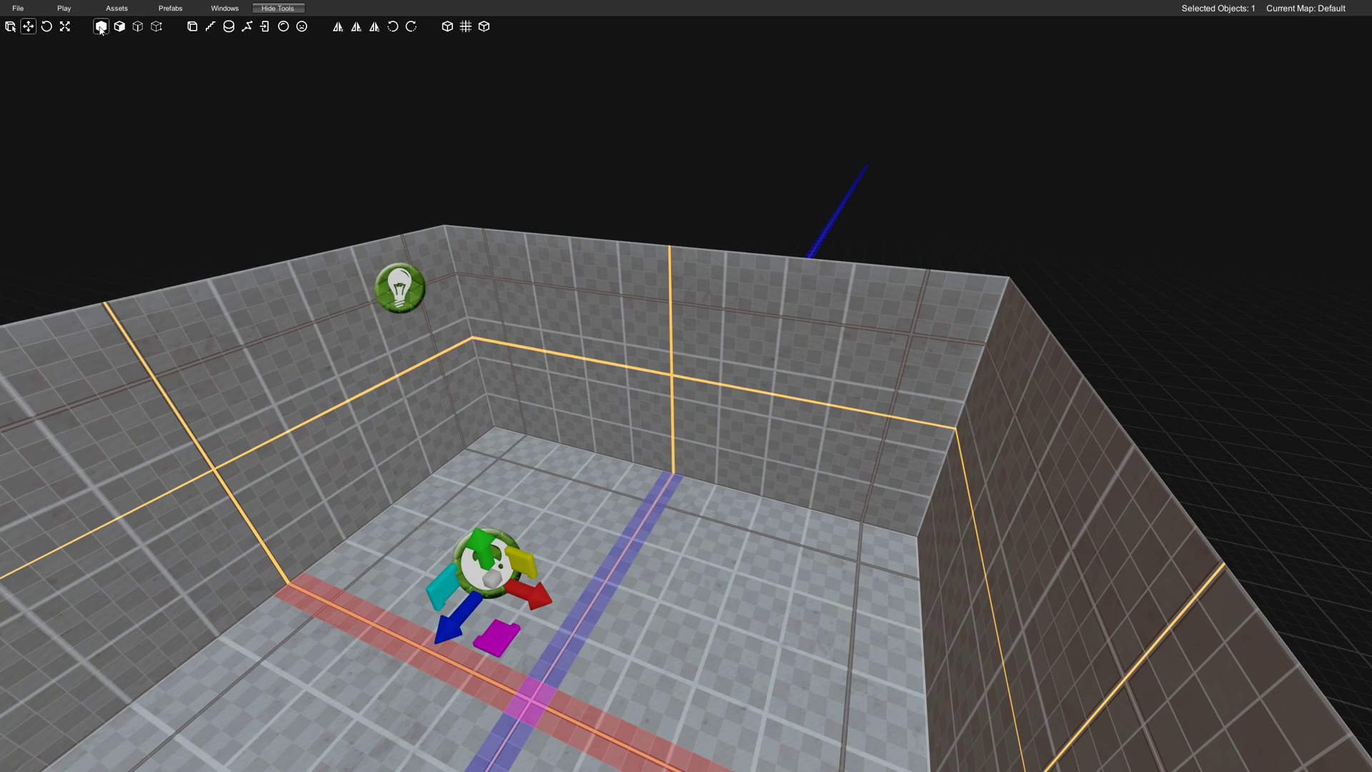
pyautogui.click(138, 28)
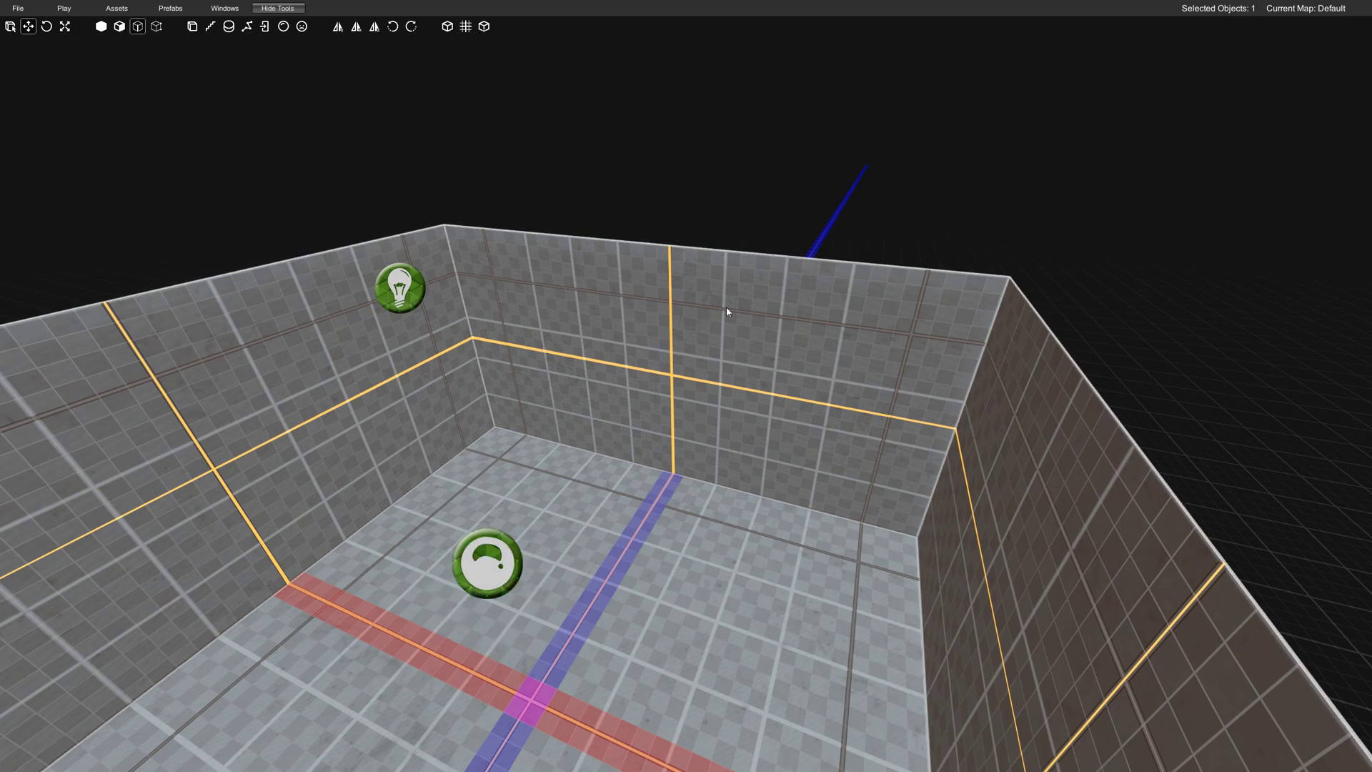
# Step: Select the back wall's top and bottom edges and connect them with a vertical edge using the Property Inspector
pyautogui.click(659, 248)
pyautogui.click(658, 473)
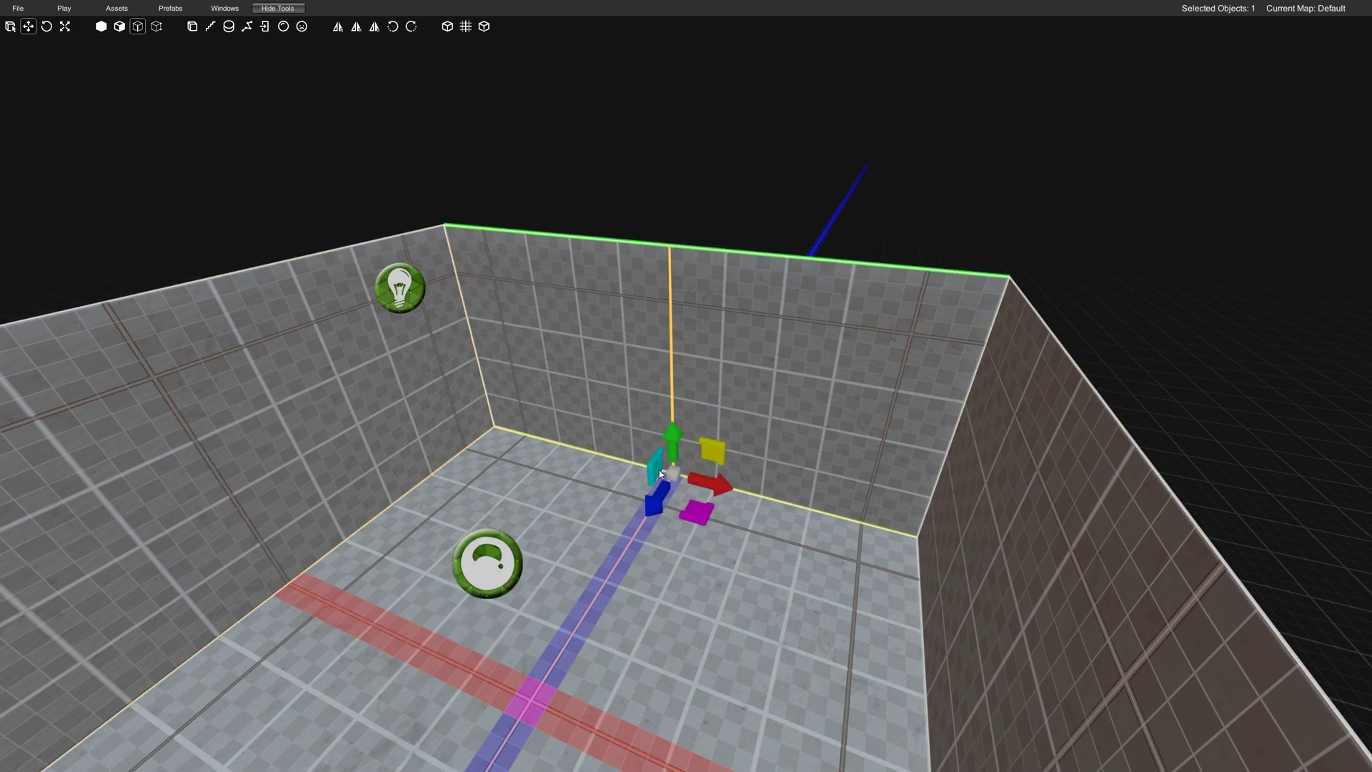
pyautogui.click(586, 240)
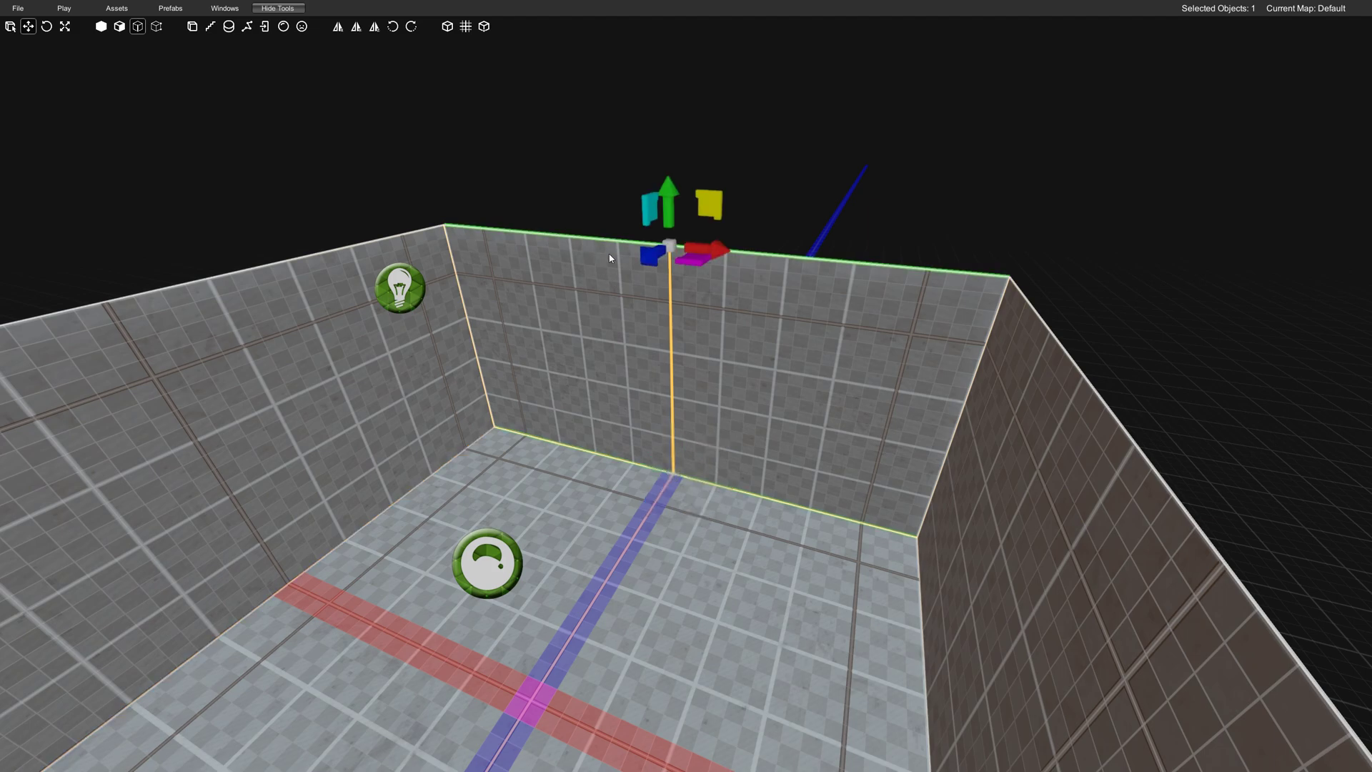
pyautogui.click(622, 461)
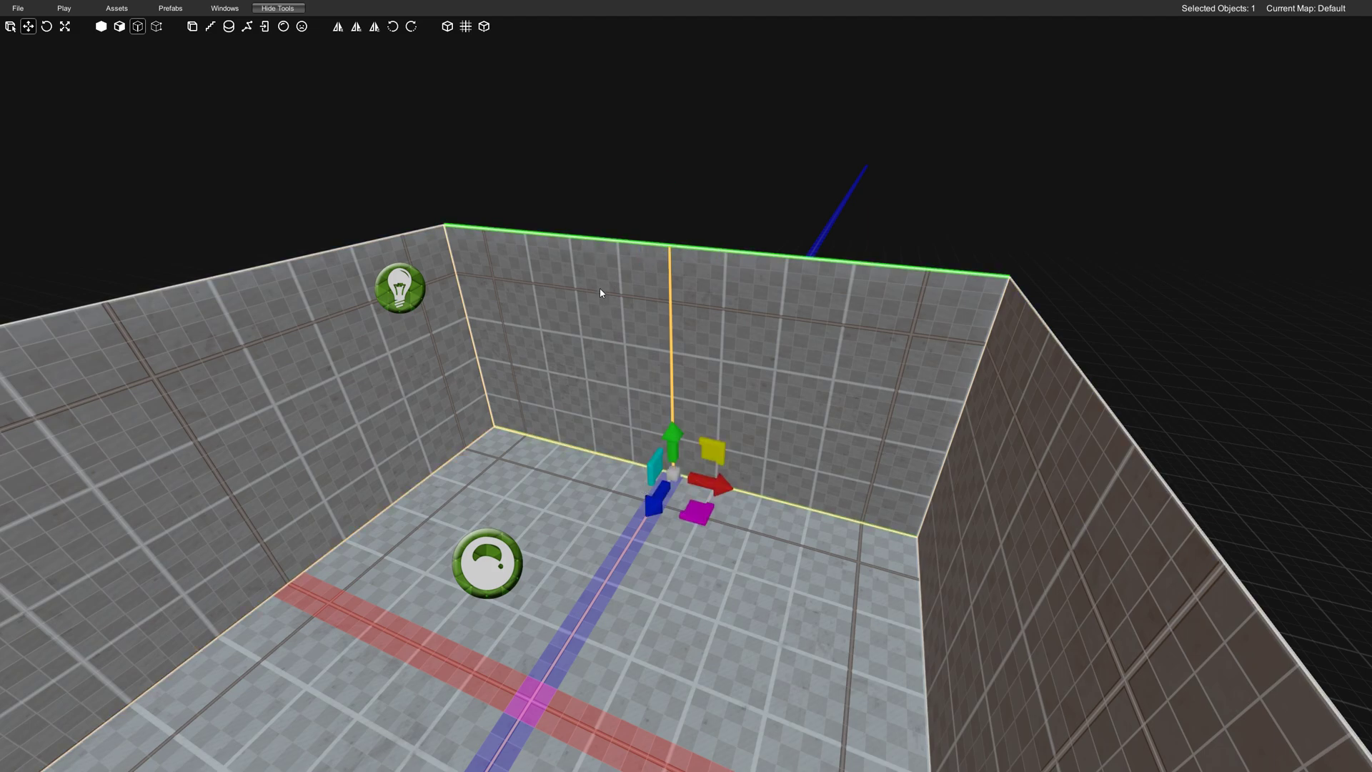
pyautogui.click(542, 189)
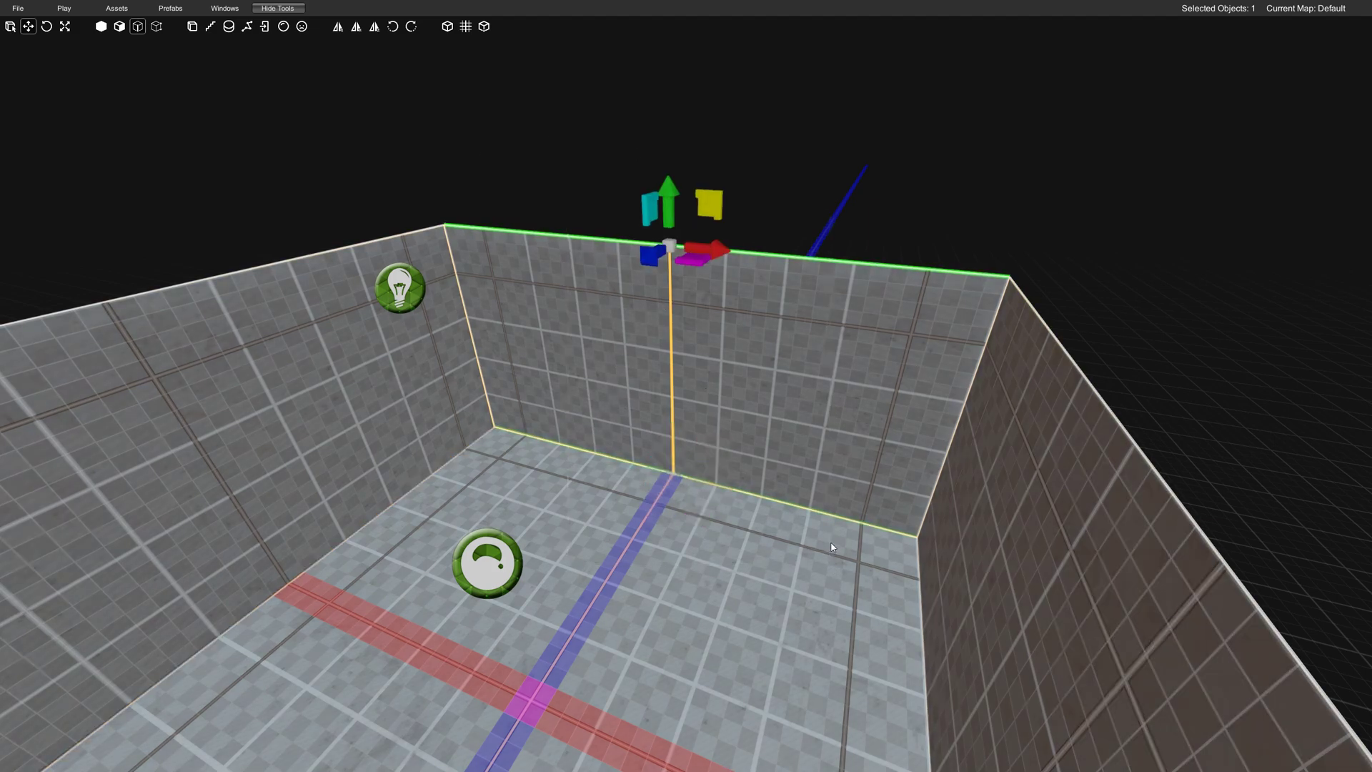
pyautogui.click(224, 7)
pyautogui.click(218, 26)
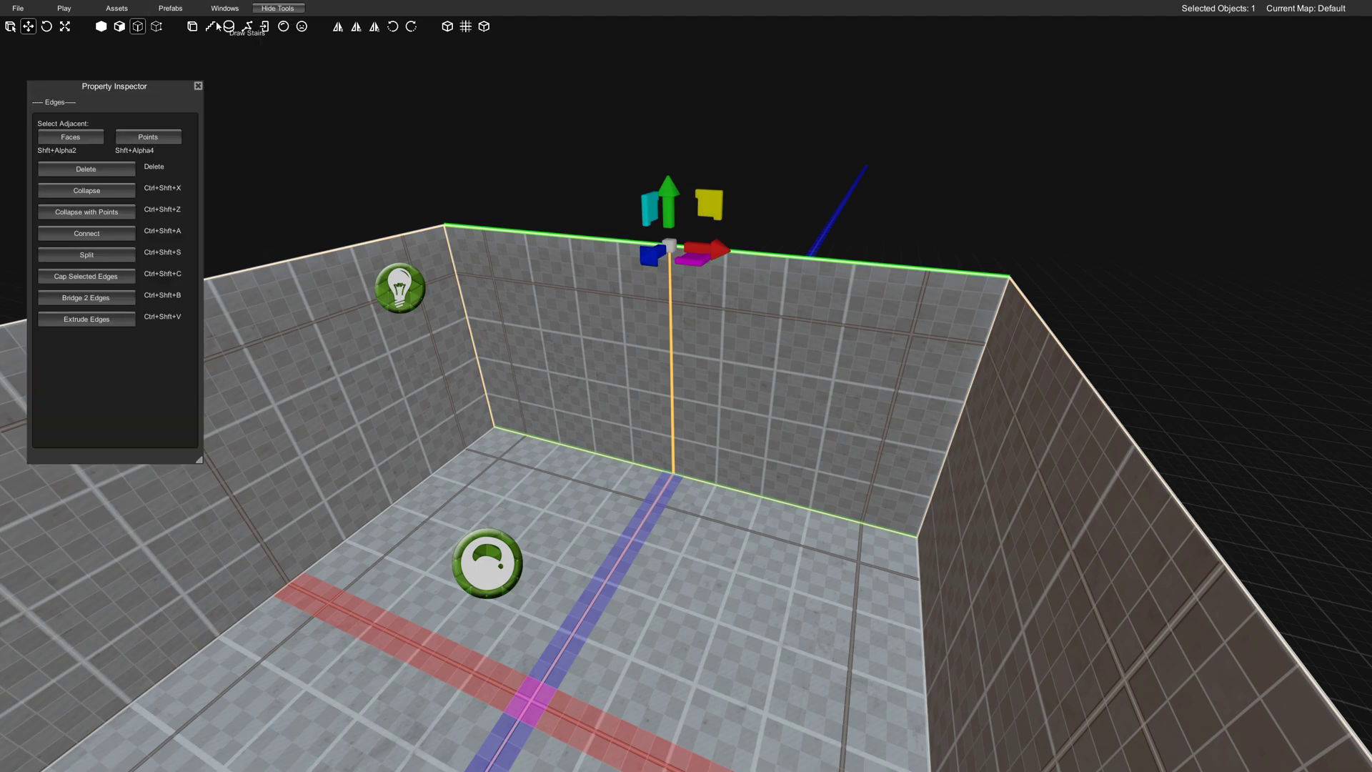
pyautogui.click(98, 238)
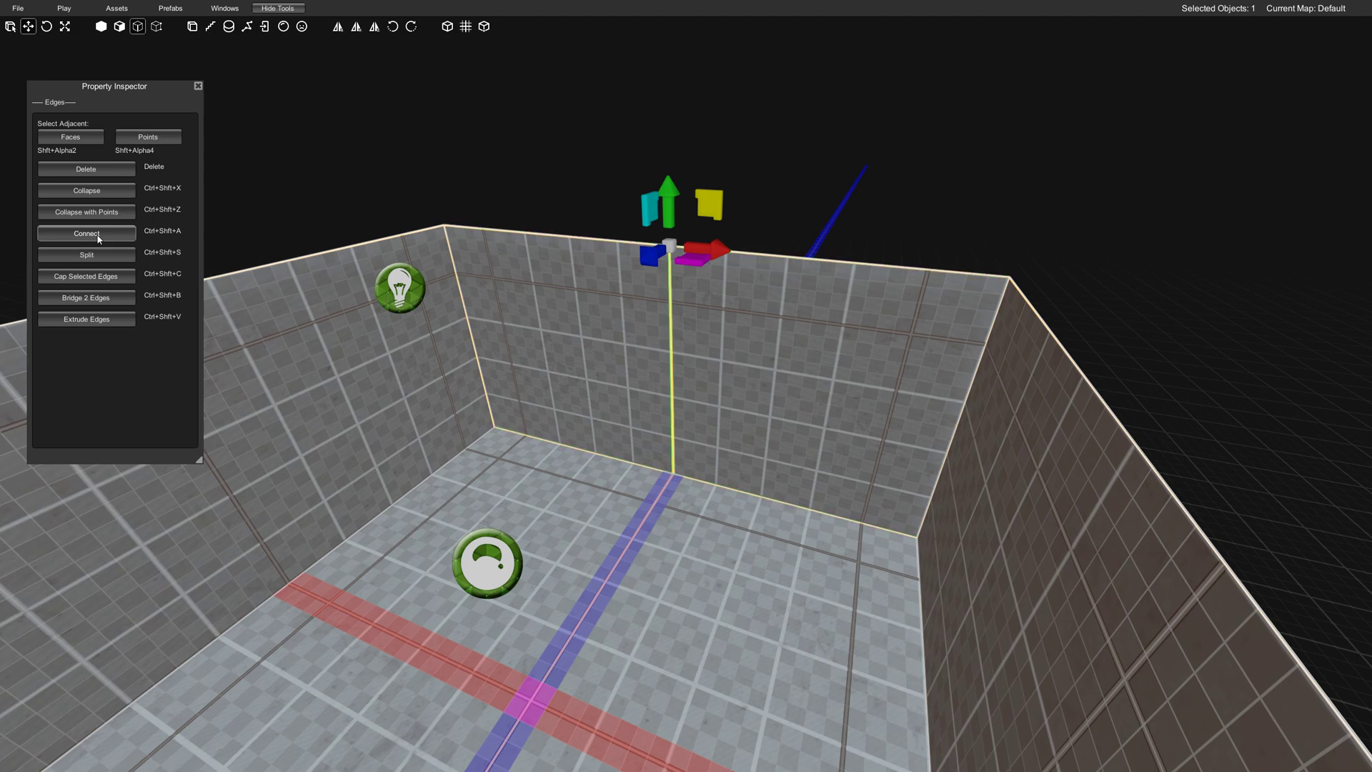
# Step: Select the back wall's new vertical edge and move it about two grid squares toward the wall's left corner
pyautogui.click(664, 333)
pyautogui.moveTo(664, 333); pyautogui.dragTo(748, 432, button='right')
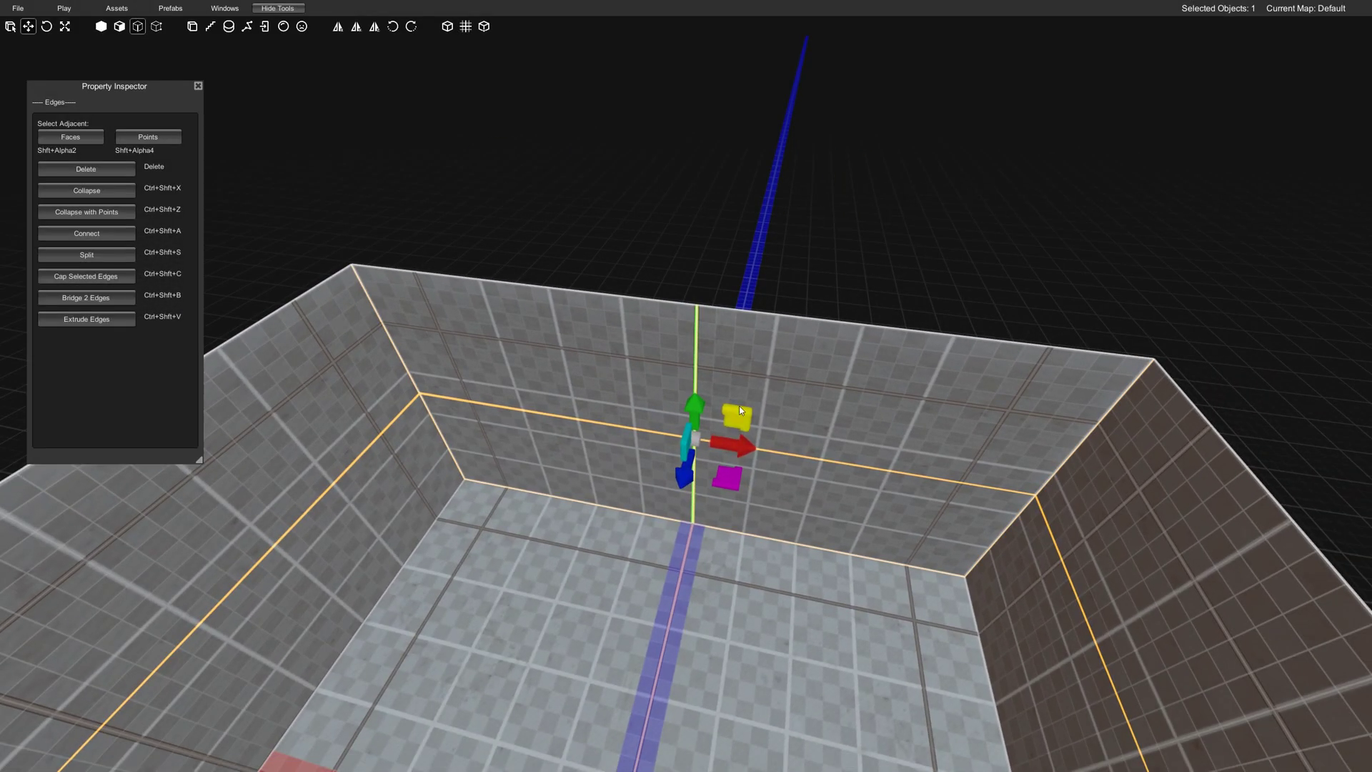
pyautogui.moveTo(726, 450)
pyautogui.mouseDown()
pyautogui.moveTo(546, 421)
pyautogui.moveTo(632, 431)
pyautogui.mouseUp()
# Step: Select the top and bottom edges of the back wall's wider section and connect them with a second vertical edge
pyautogui.moveTo(710, 214); pyautogui.dragTo(821, 343)
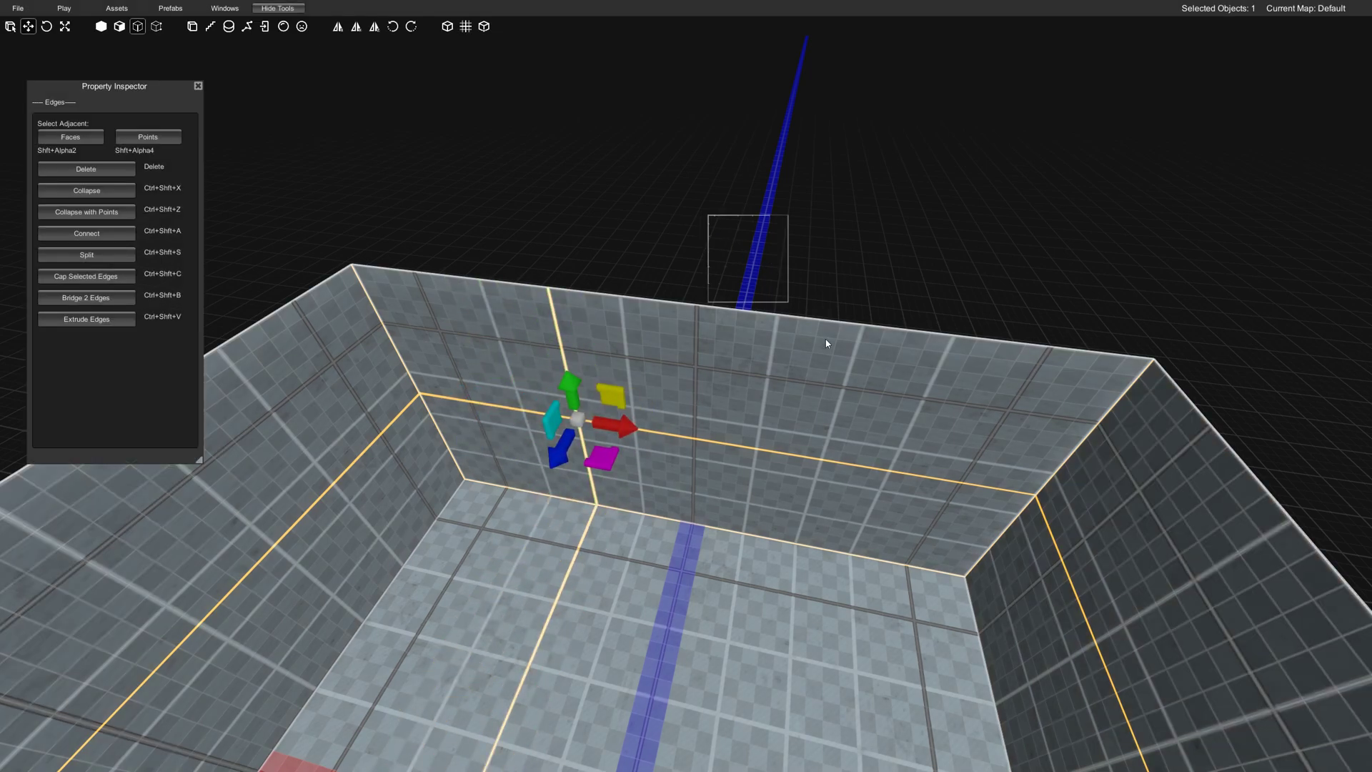
pyautogui.moveTo(659, 206); pyautogui.dragTo(896, 670)
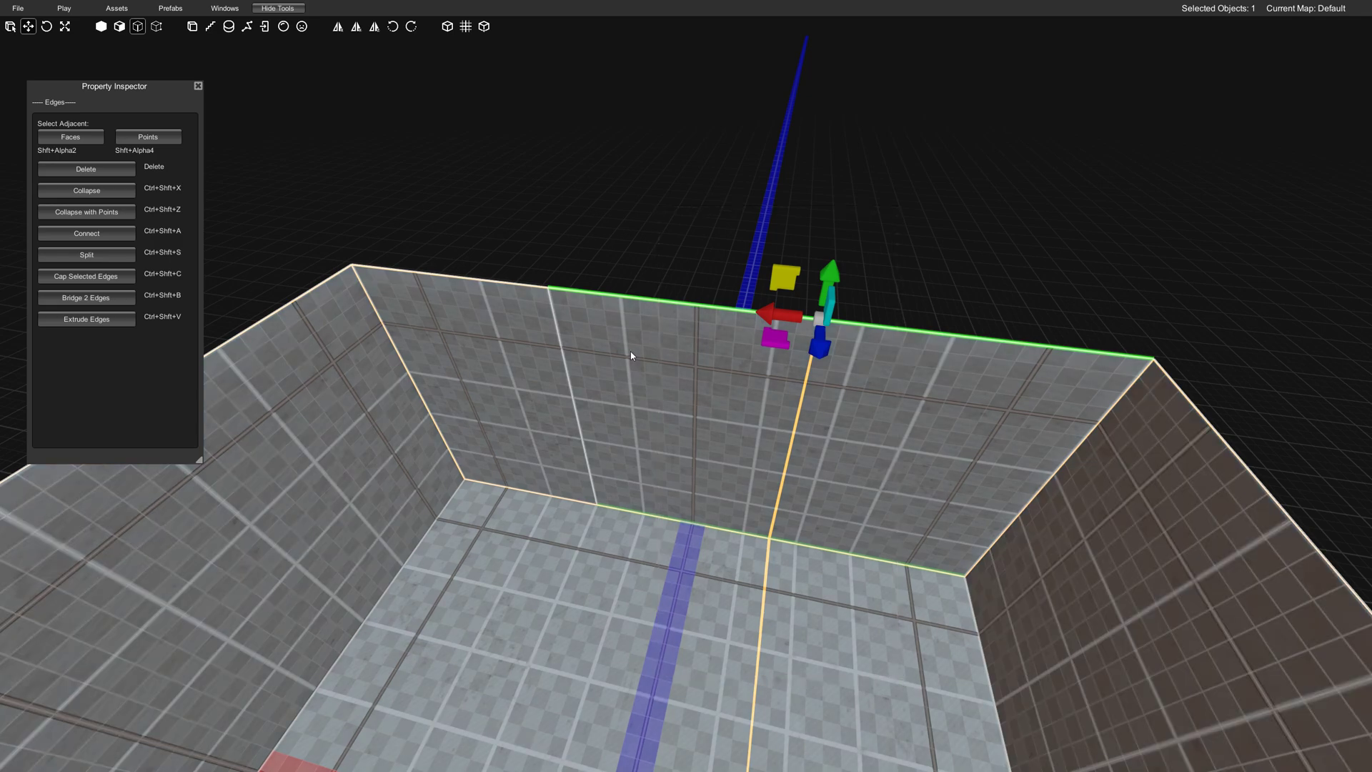
pyautogui.click(95, 239)
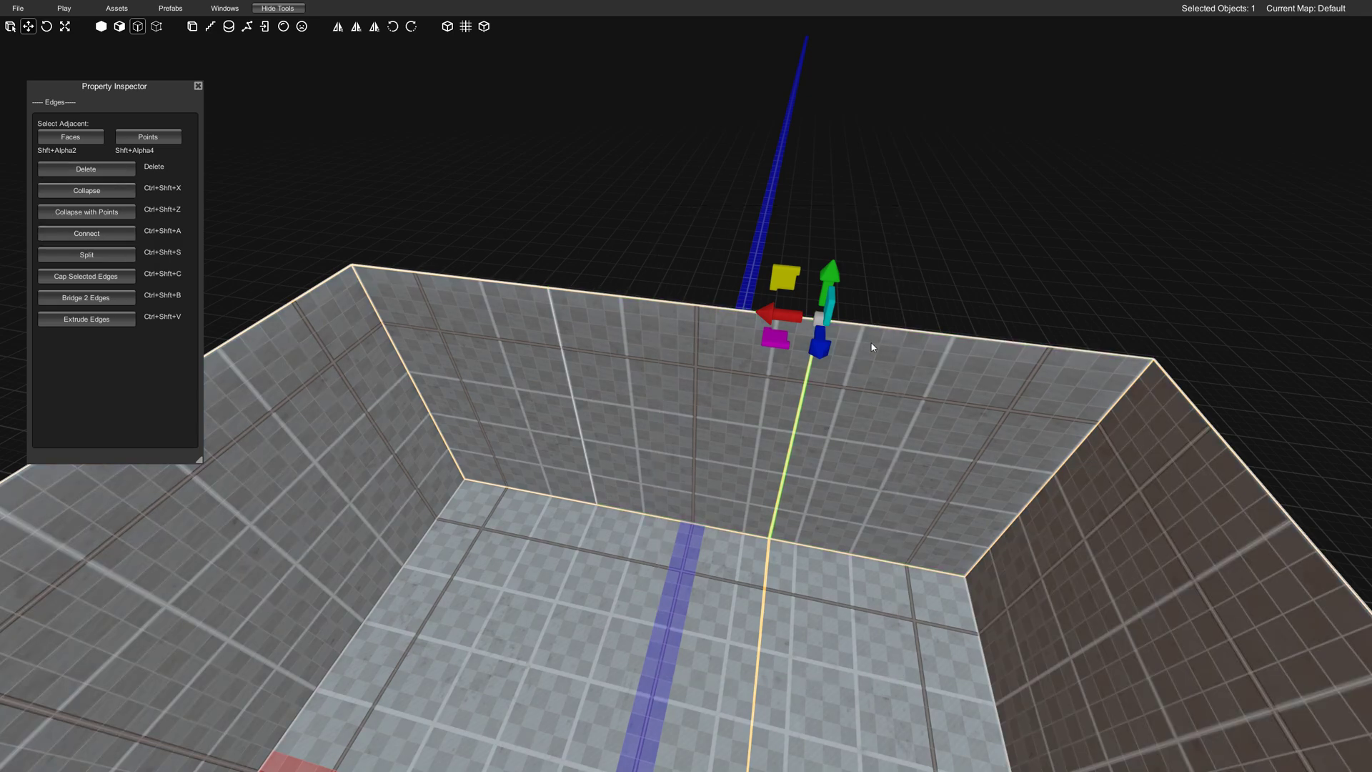
# Step: Move the back wall's second vertical edge about one grid square toward the wall's right corner
pyautogui.click(86, 233)
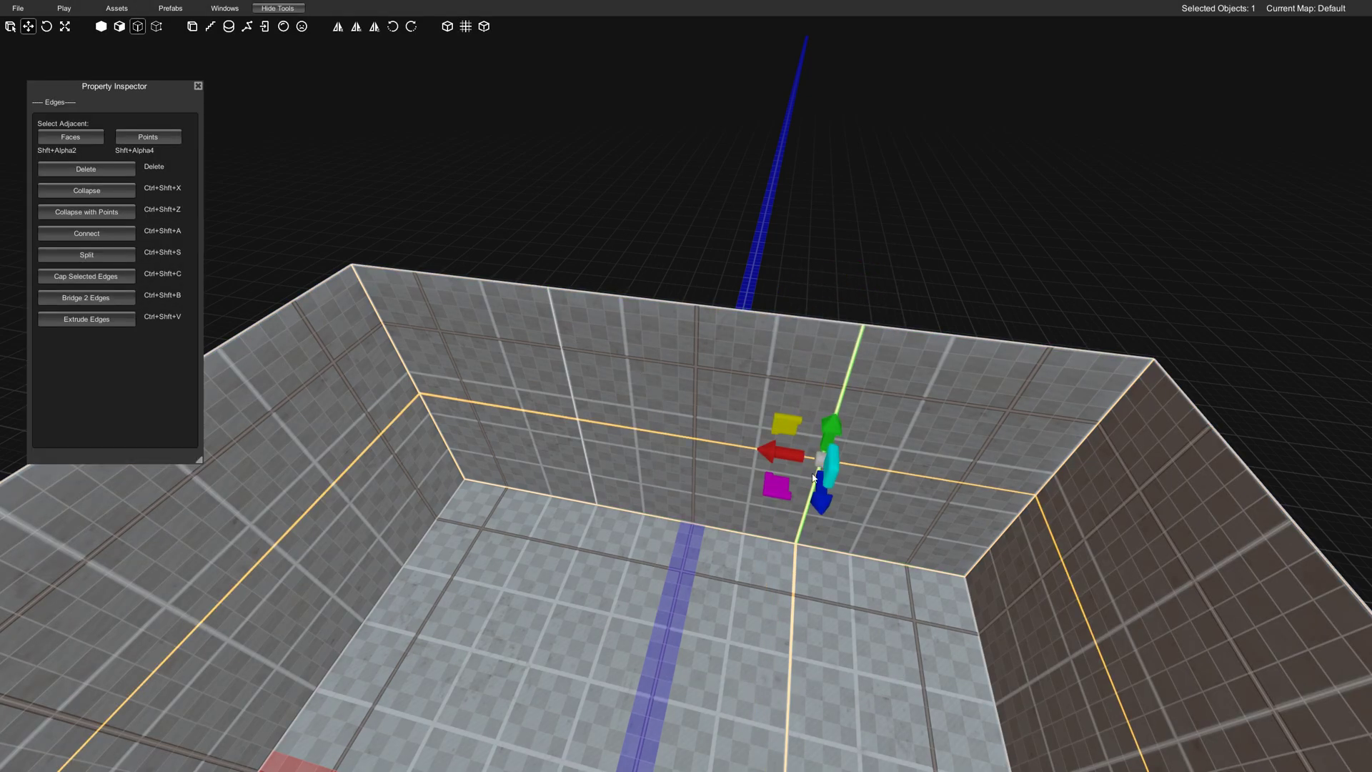
pyautogui.moveTo(601, 441); pyautogui.dragTo(692, 455, button='middle')
pyautogui.scroll(3, 630, 263)
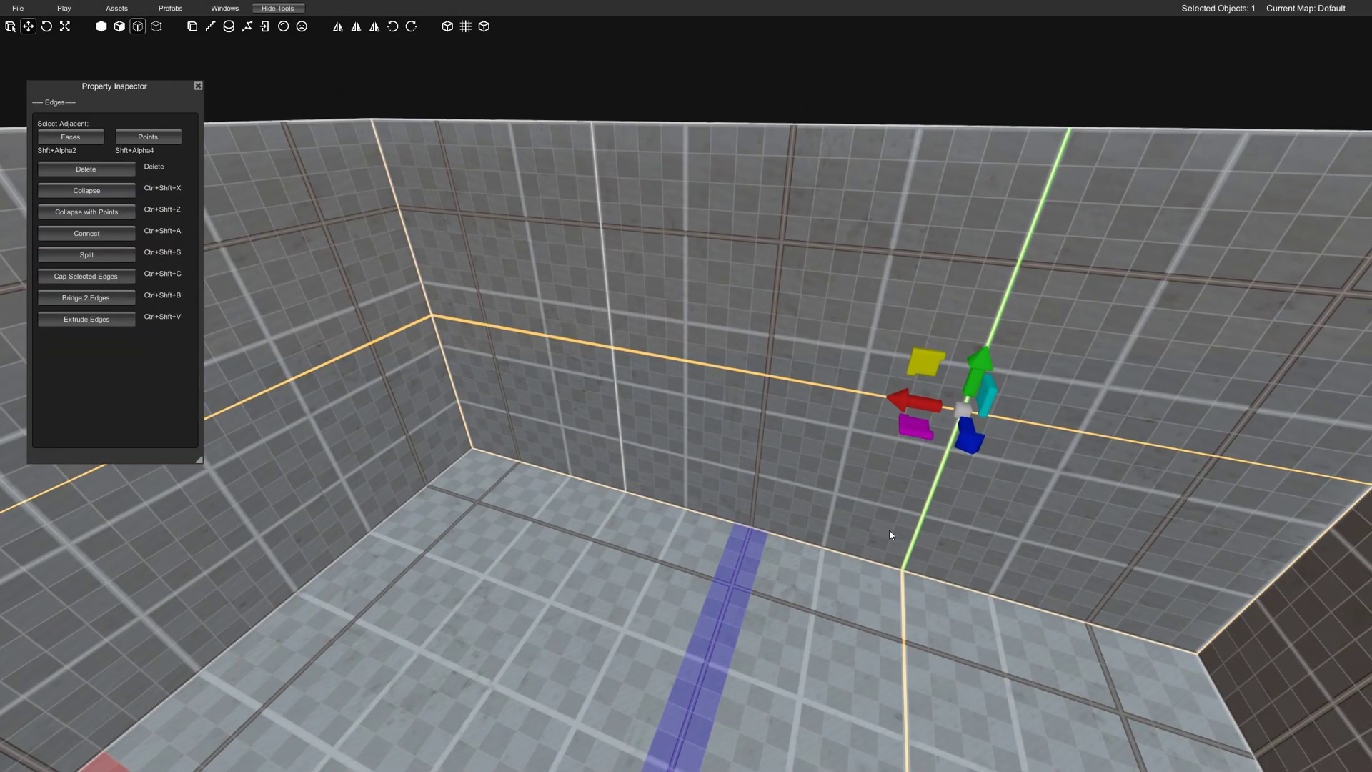
# Step: Connect the back wall's two inner vertical edges with a horizontal edge and raise it to the wall's dark horizontal grid line
pyautogui.moveTo(915, 545); pyautogui.dragTo(695, 472, button='right')
pyautogui.click(473, 273)
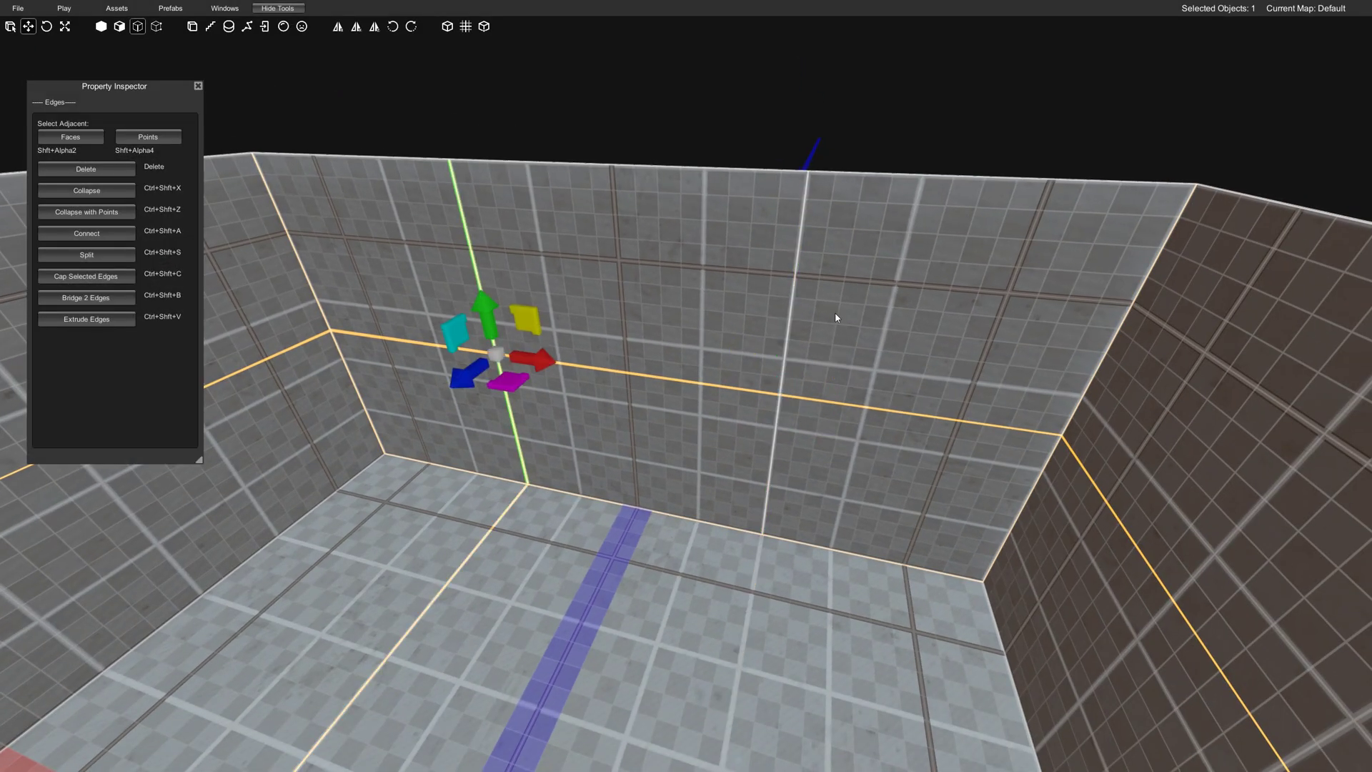
pyautogui.keyDown('shift'); pyautogui.click(797, 313); pyautogui.keyUp('shift')
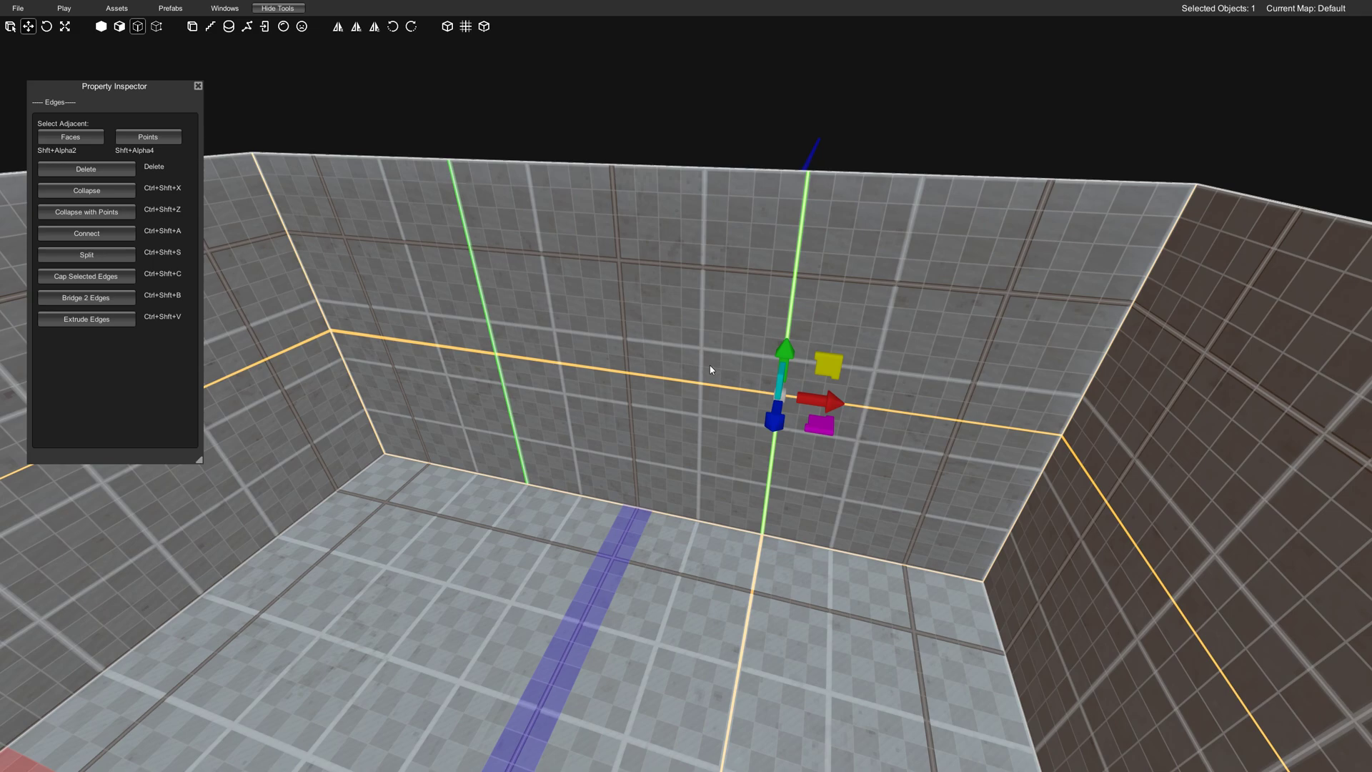
pyautogui.click(75, 235)
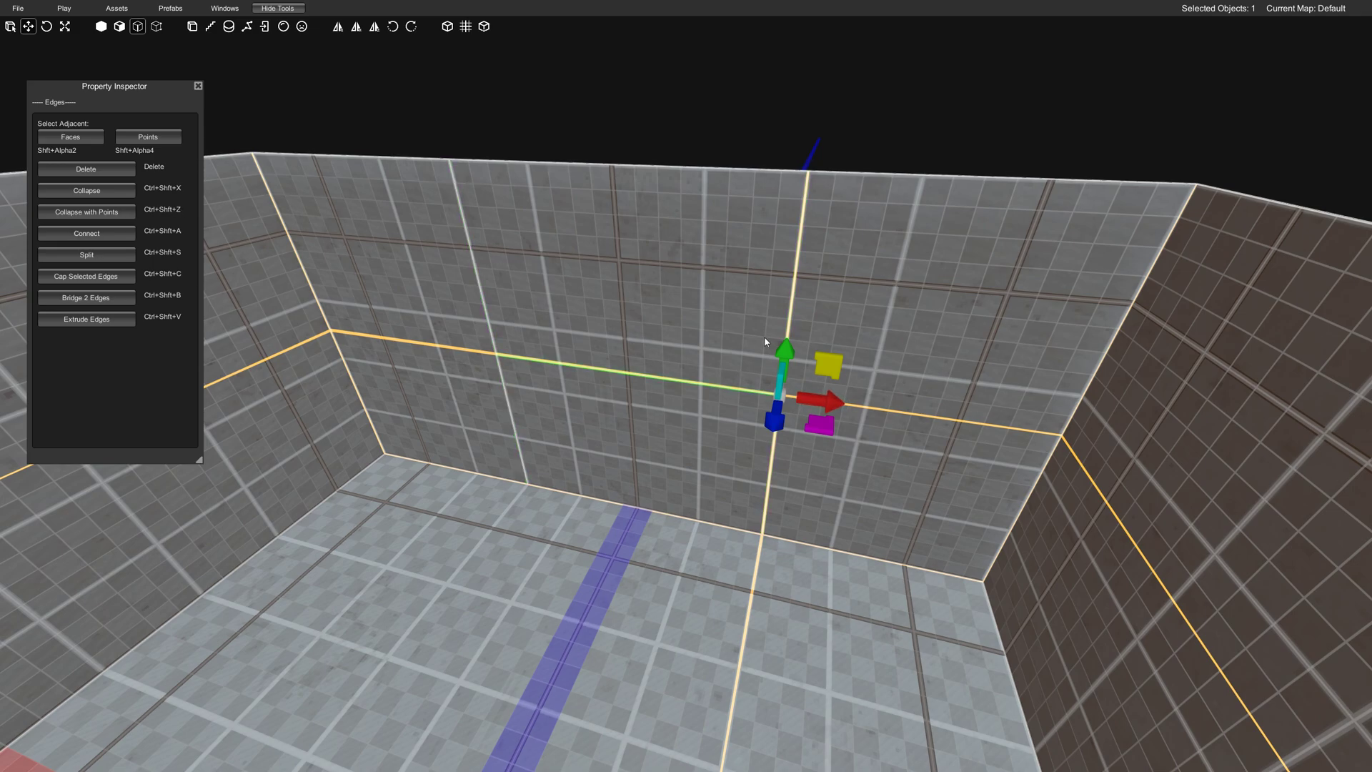
pyautogui.moveTo(791, 359); pyautogui.dragTo(803, 235)
pyautogui.moveTo(801, 239); pyautogui.dragTo(779, 302, button='right')
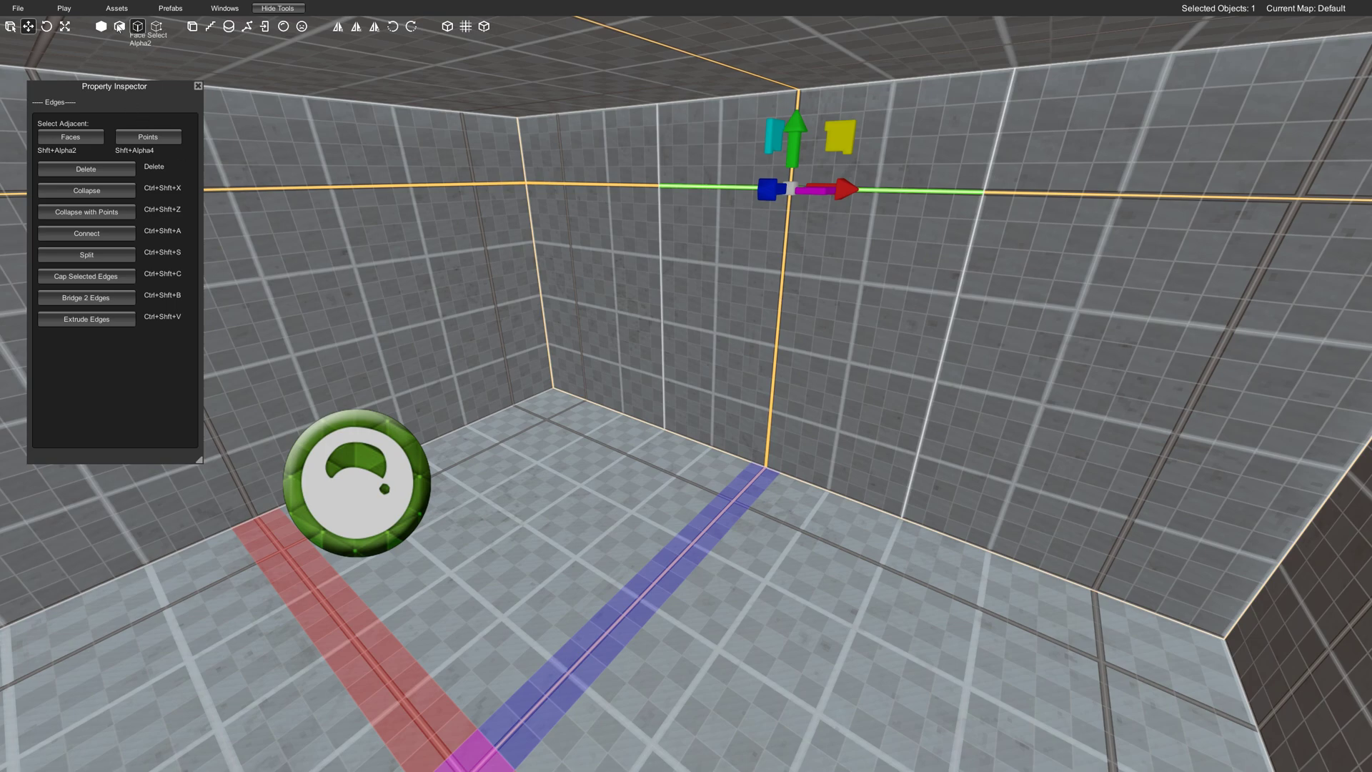
# Step: In face editing mode, delete the back wall's enclosed lower middle face to cut a doorway, and return to object editing mode
pyautogui.click(119, 28)
pyautogui.click(767, 344)
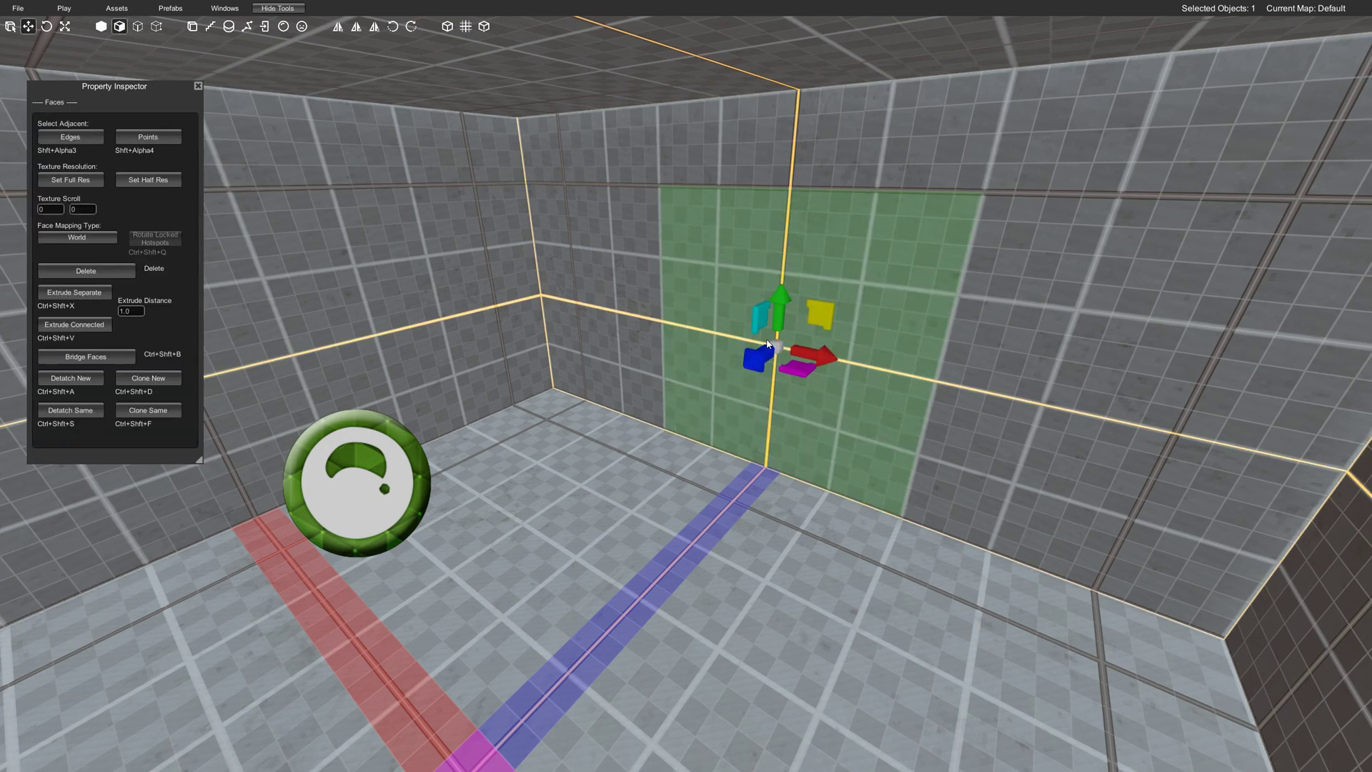
pyautogui.press('Delete')
pyautogui.press('1')
pyautogui.moveTo(766, 337); pyautogui.dragTo(744, 351, button='right')
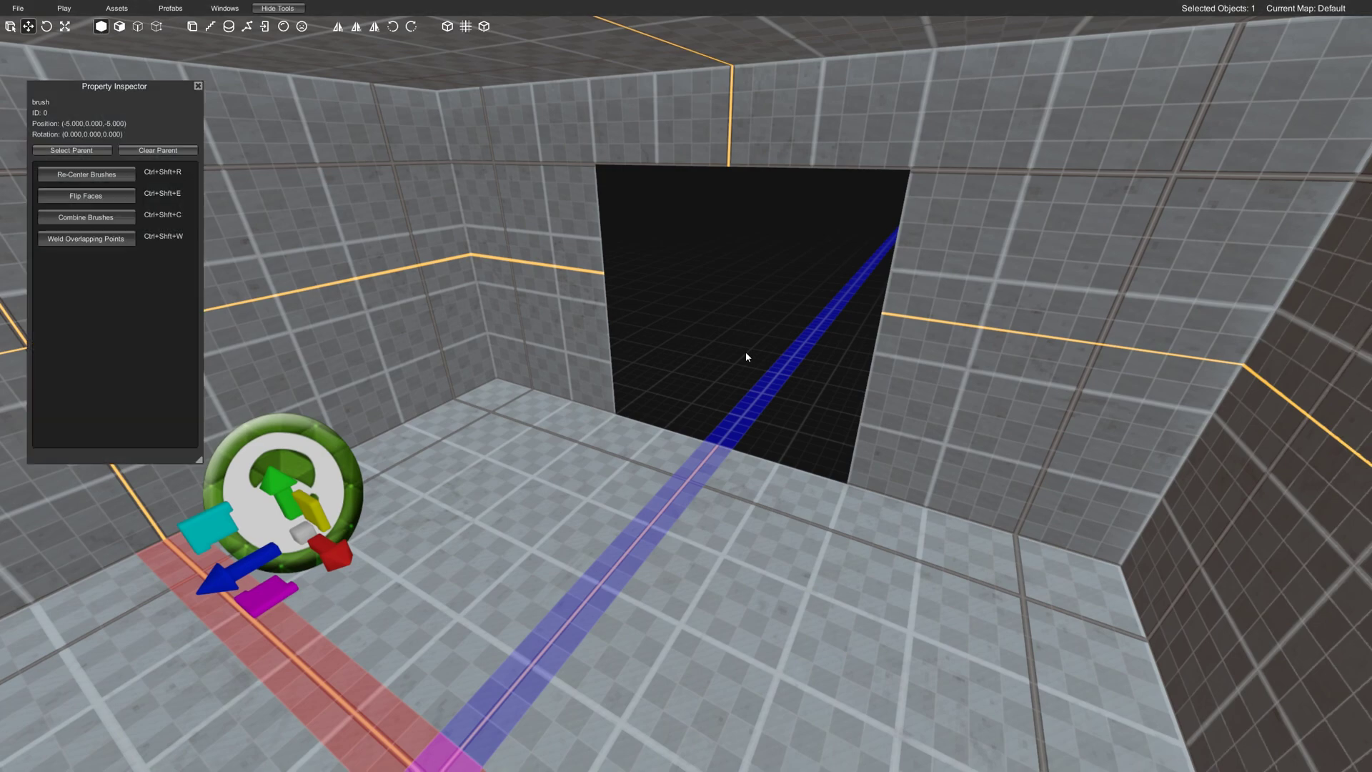
# Step: Move the Property Inspector aside and browse the prefabs in the Doors folder for a 4x4 door
pyautogui.moveTo(184, 90); pyautogui.dragTo(151, 84)
pyautogui.click(175, 6)
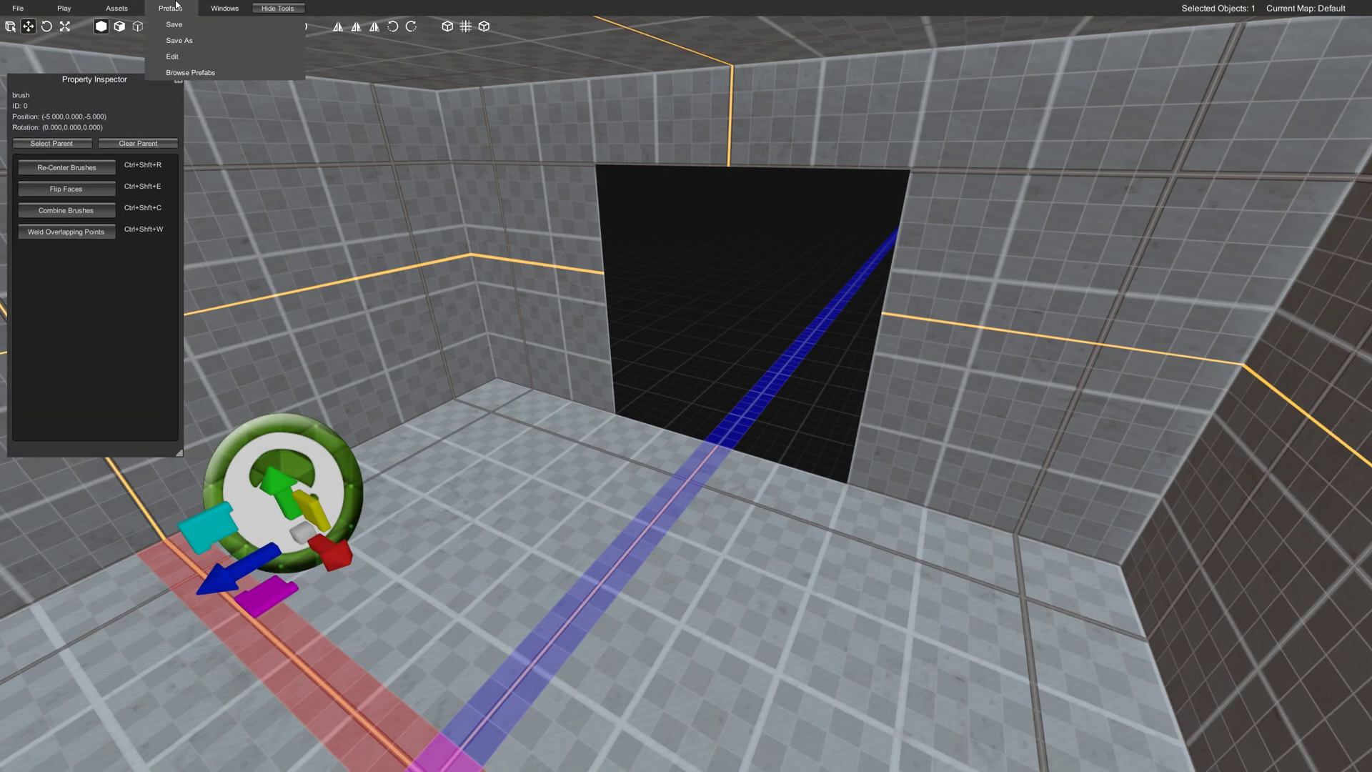
pyautogui.click(193, 74)
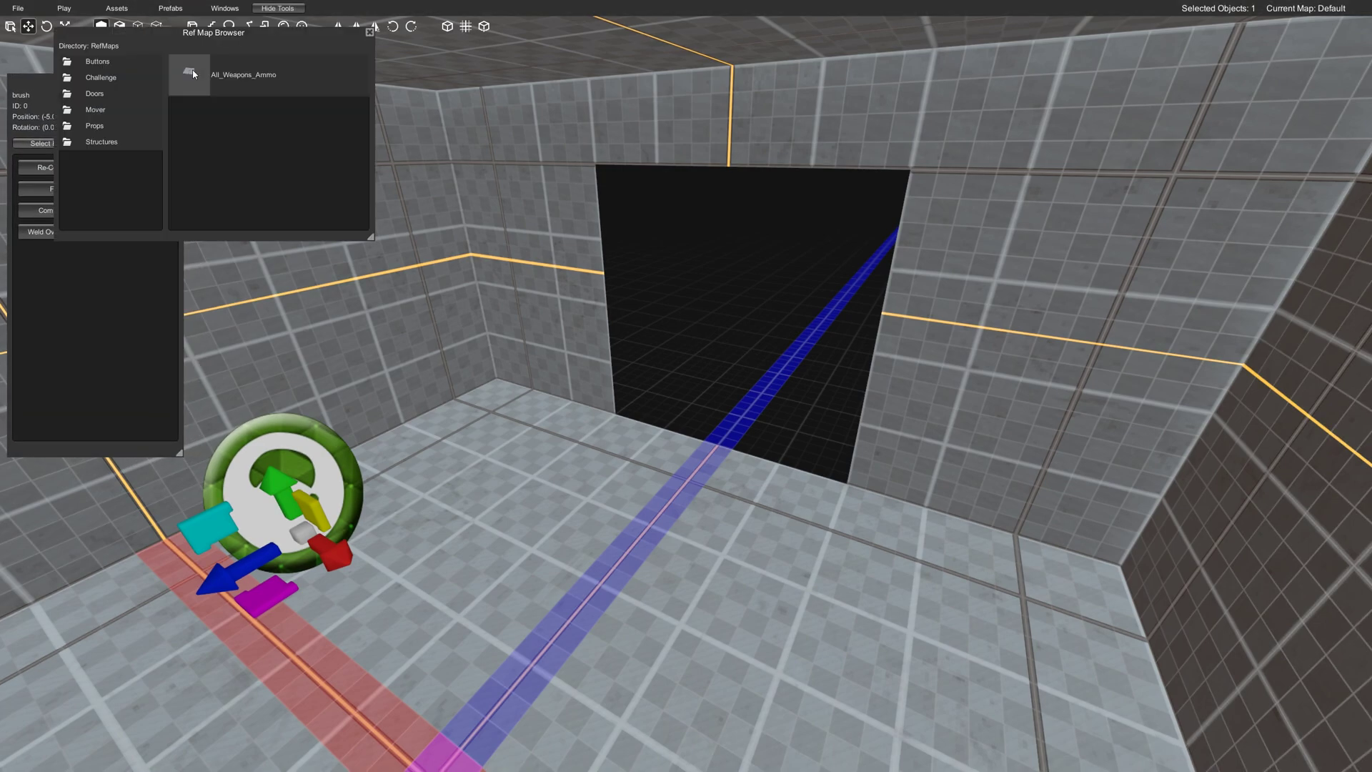
pyautogui.doubleClick(103, 95)
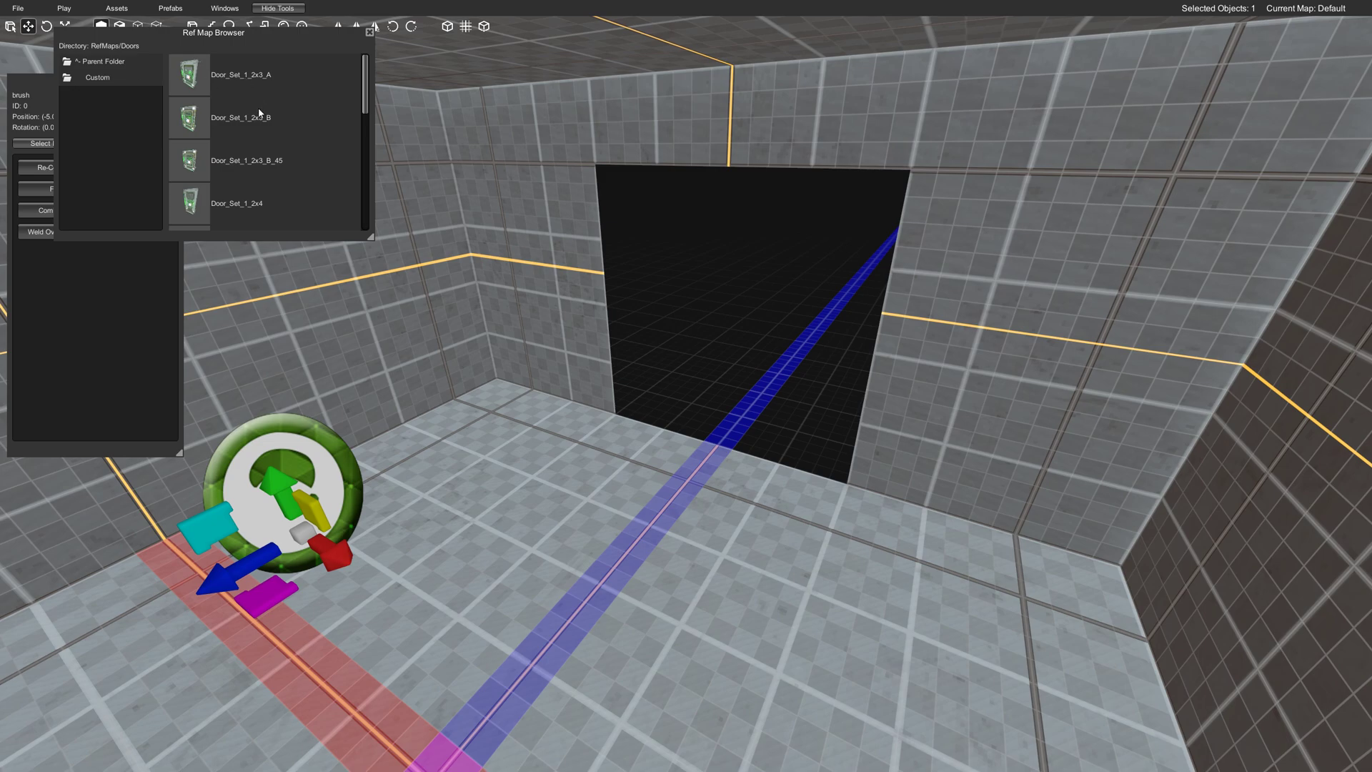
pyautogui.scroll(-5, 259, 112)
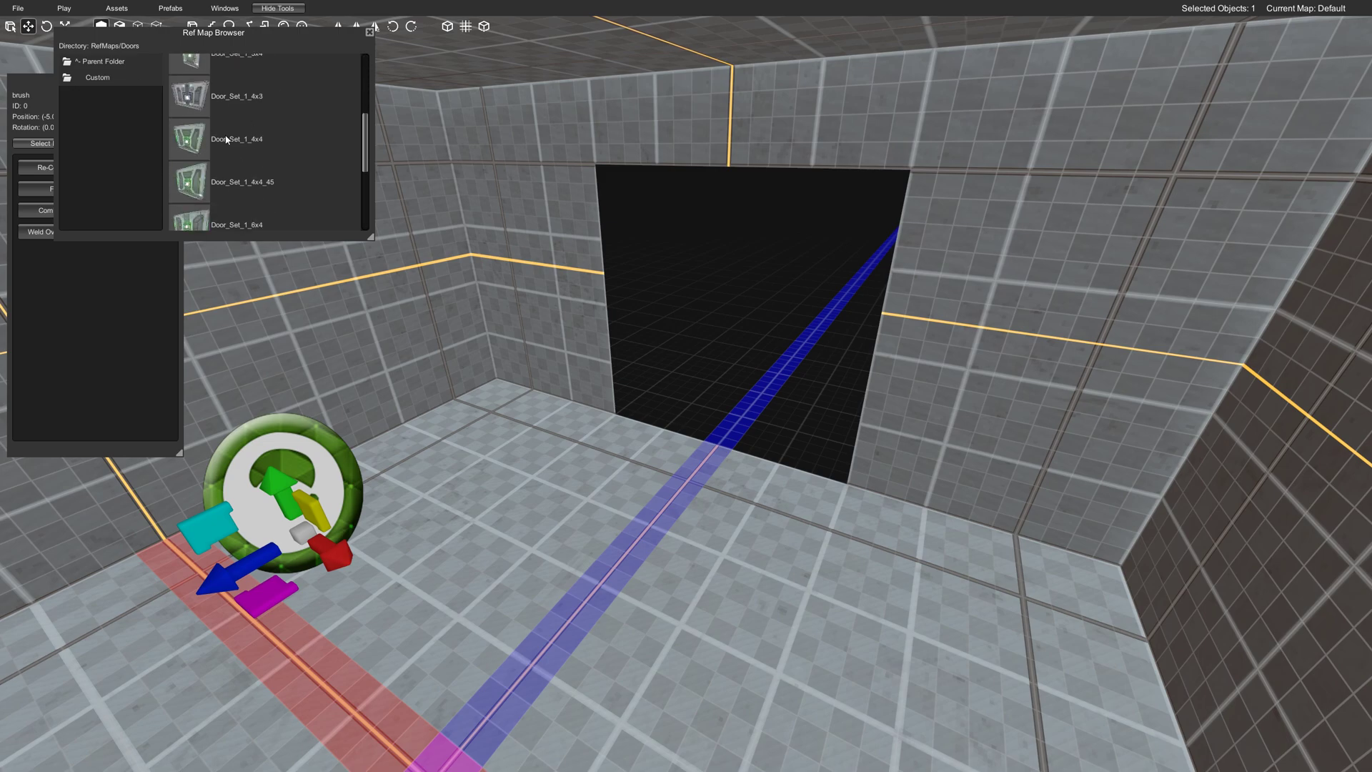
pyautogui.moveTo(189, 142); pyautogui.dragTo(647, 478)
pyautogui.moveTo(238, 159); pyautogui.dragTo(513, 428)
pyautogui.press('Delete')
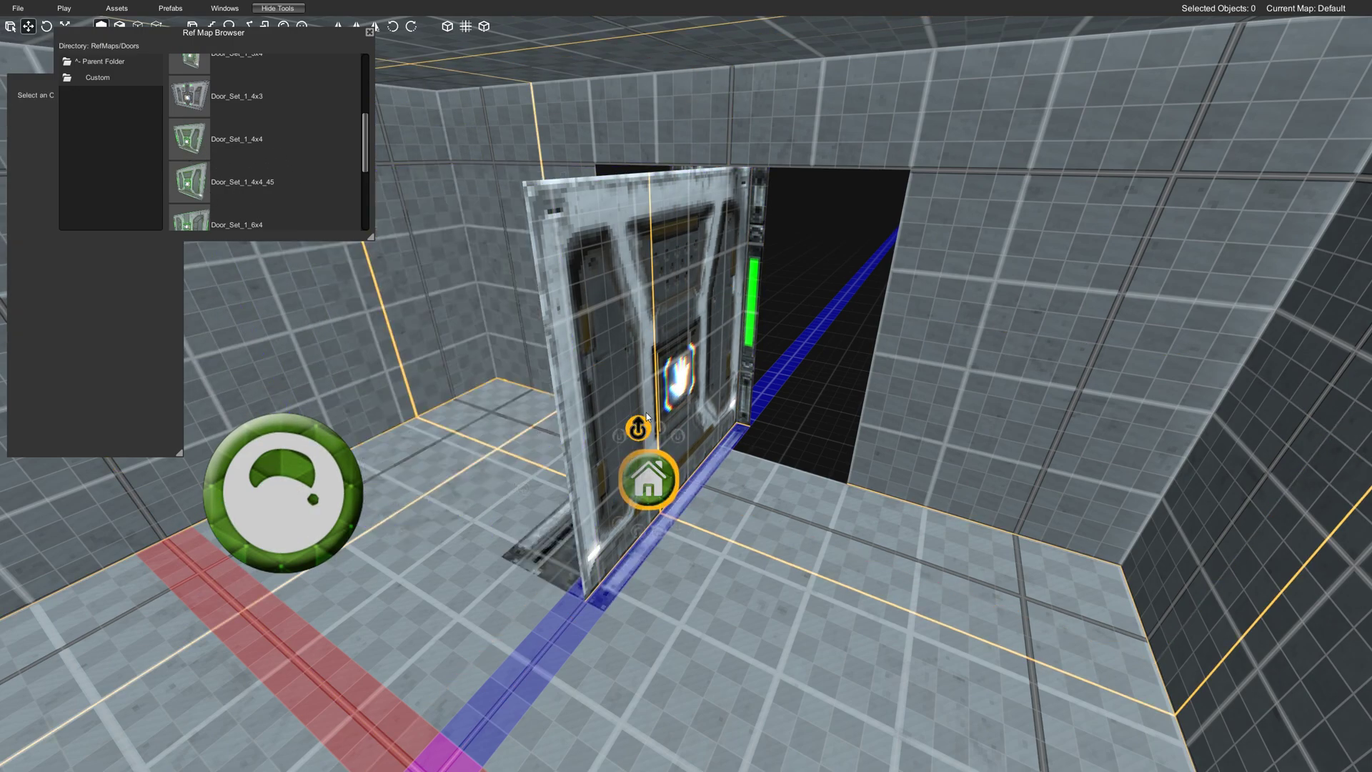
pyautogui.click(663, 350)
pyautogui.press('Delete')
pyautogui.moveTo(250, 221); pyautogui.dragTo(520, 500)
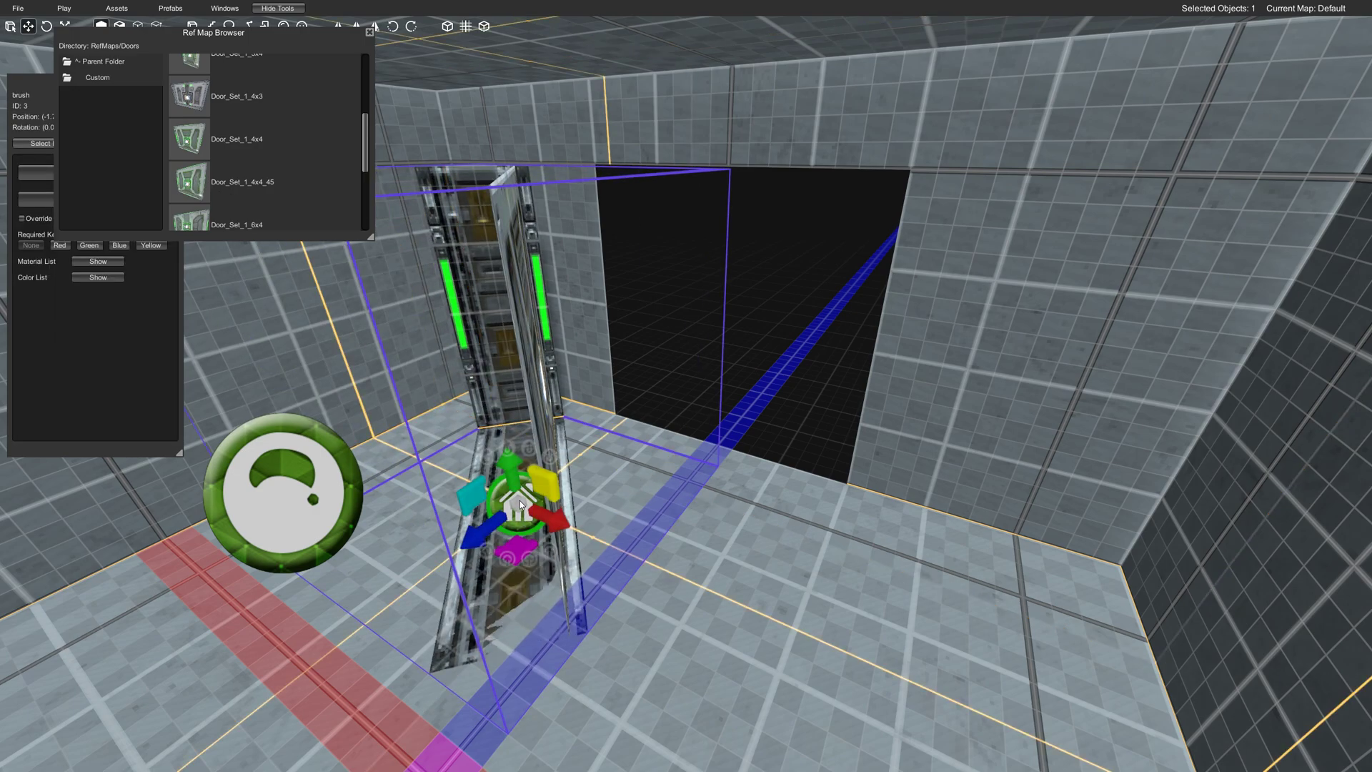
pyautogui.press('Delete')
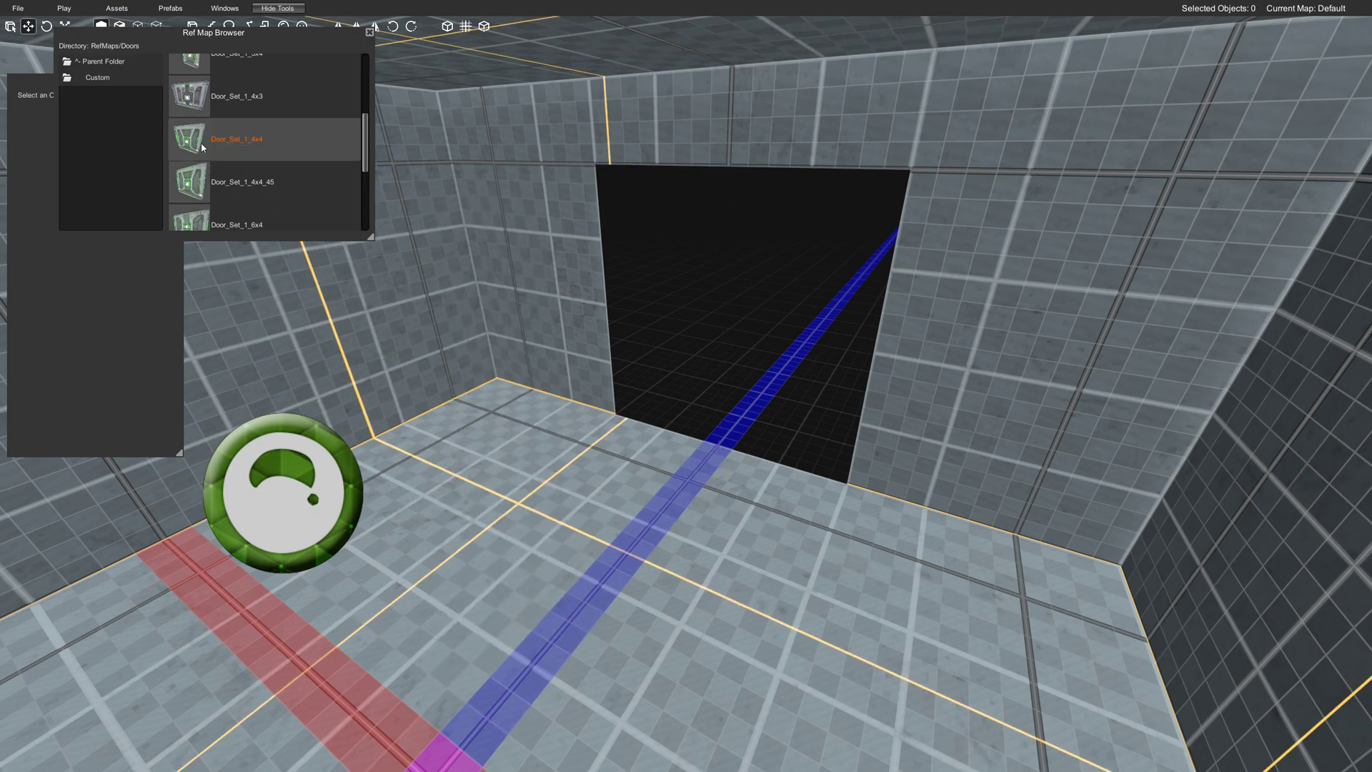
# Step: Place the Door_Set_1_4x4 prefab on the floor near the doorway and rotate it 90 degrees about the vertical axis
pyautogui.moveTo(190, 138); pyautogui.dragTo(710, 466)
pyautogui.press('e')
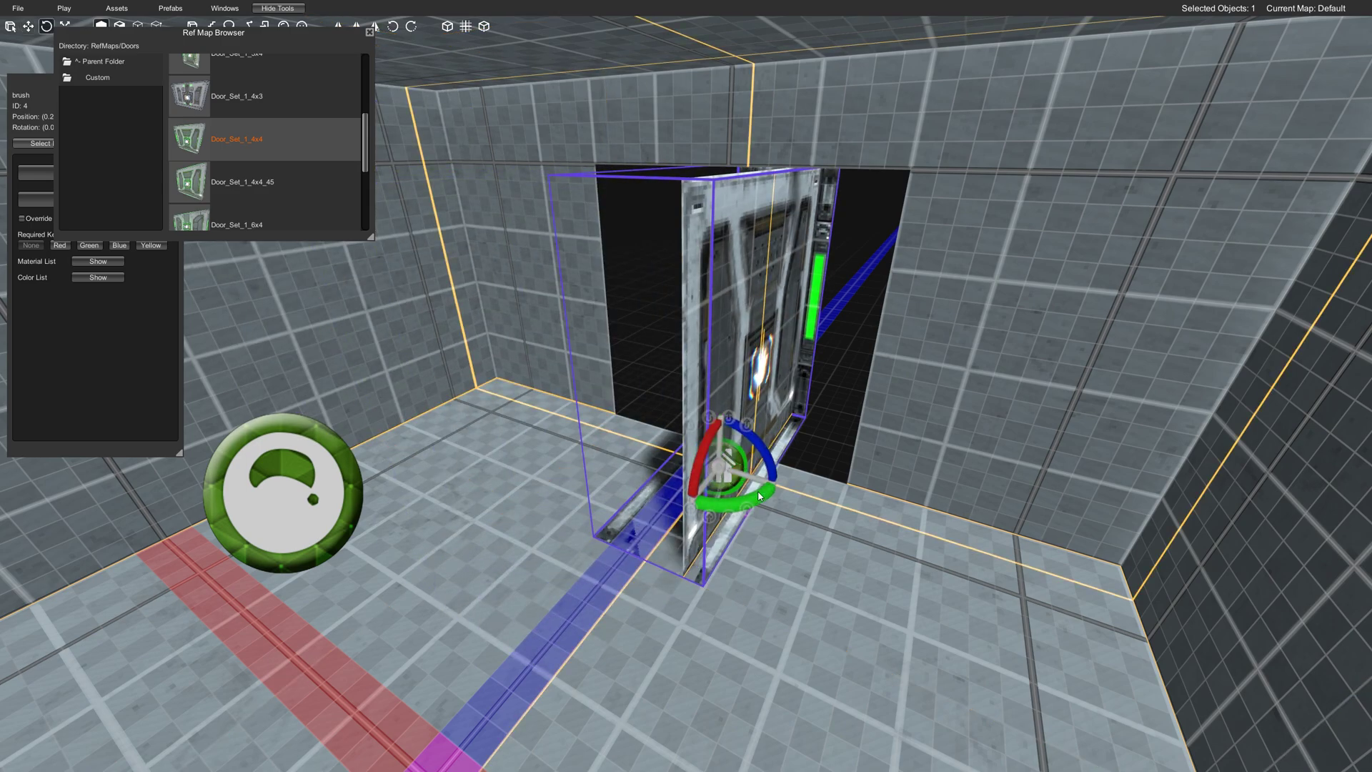
pyautogui.moveTo(125, 45); pyautogui.dragTo(162, 147)
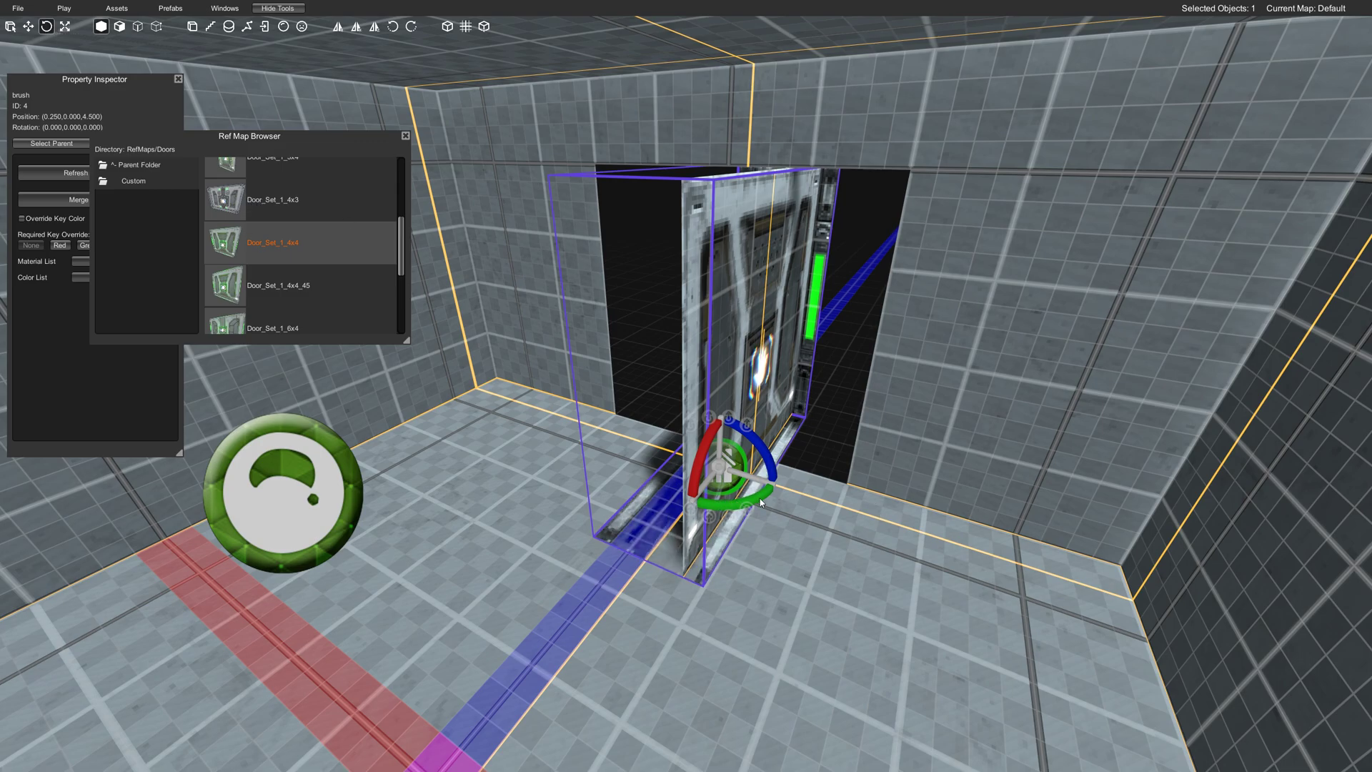
pyautogui.moveTo(760, 499); pyautogui.dragTo(687, 488)
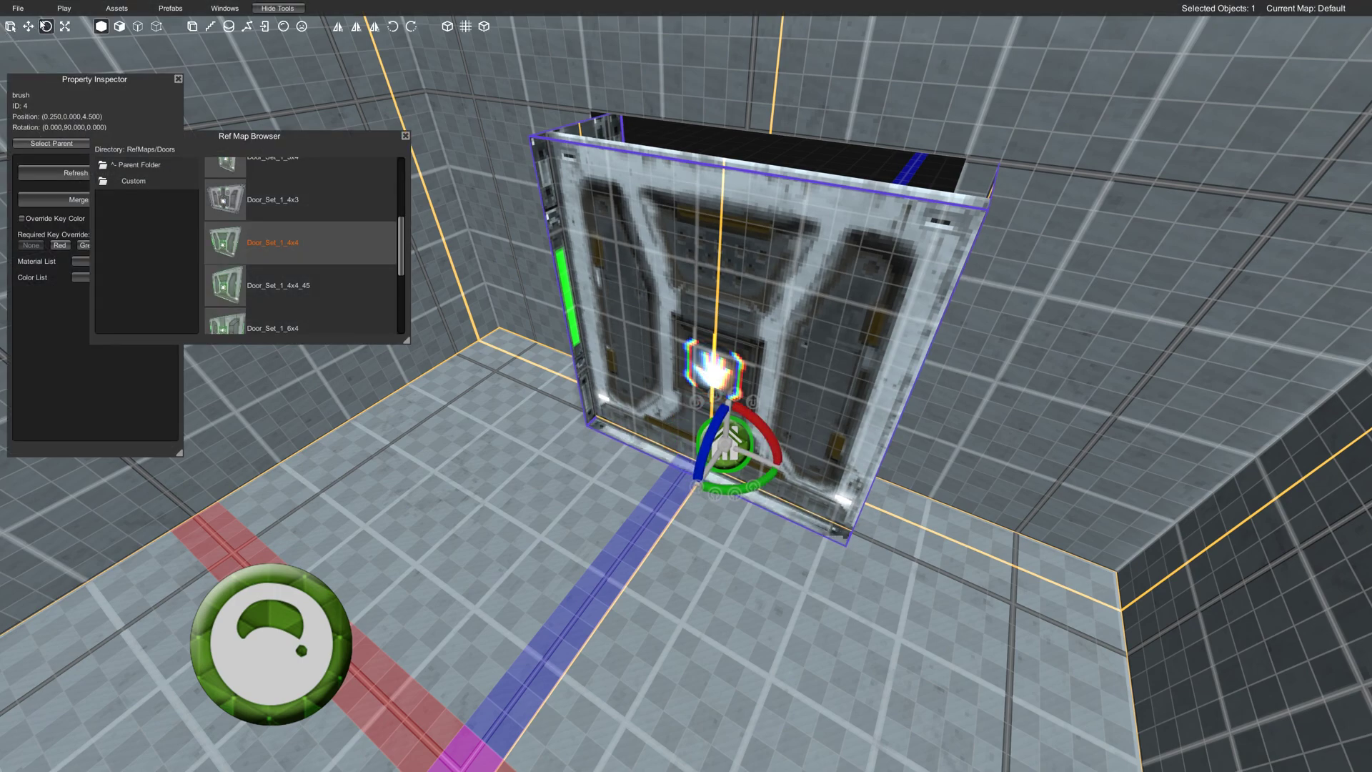
# Step: Move the door prefab into the back wall's opening at position (0, 0, 5.75)
pyautogui.click(29, 26)
pyautogui.moveTo(745, 496); pyautogui.dragTo(769, 451)
pyautogui.moveTo(769, 452); pyautogui.dragTo(543, 500, button='right')
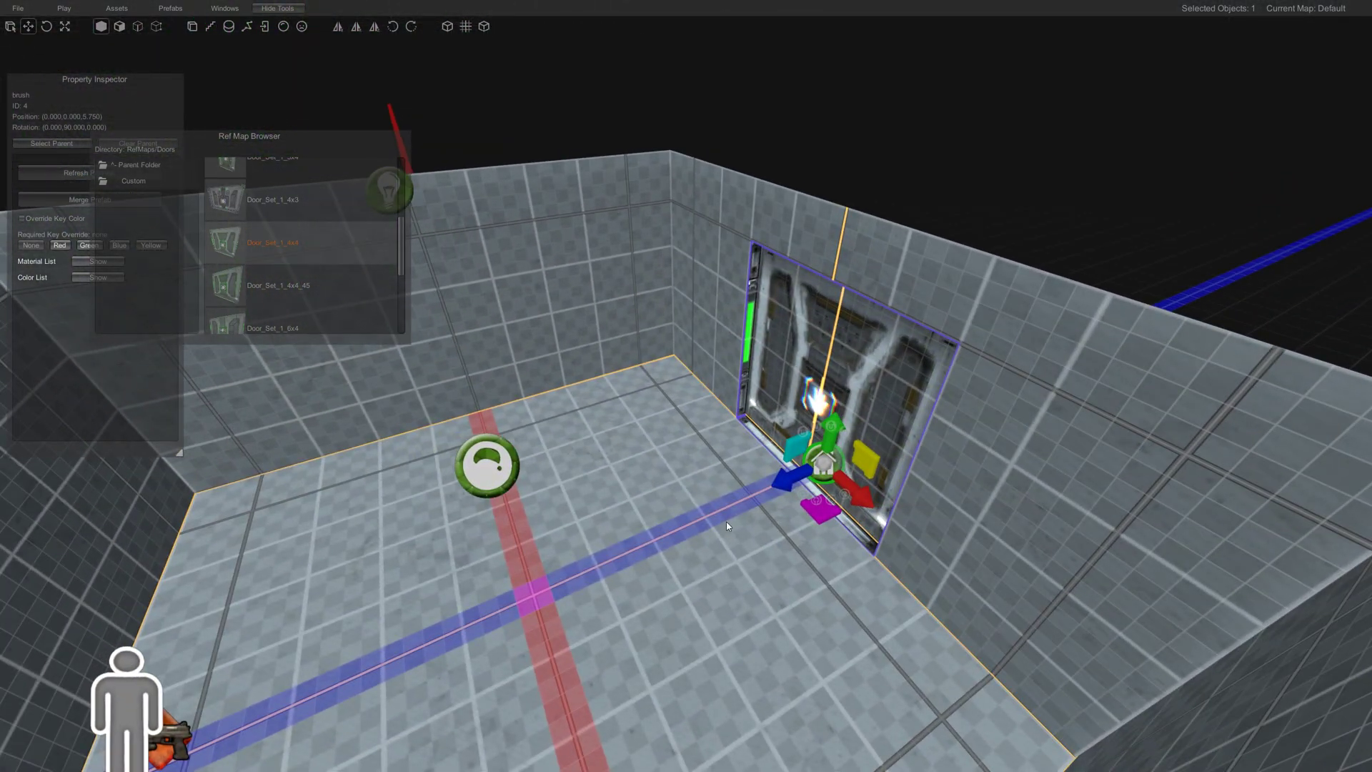
# Step: Playtest the map, open the door, go through it to look back at the room, and return to the editor
pyautogui.click(60, 7)
pyautogui.click(72, 23)
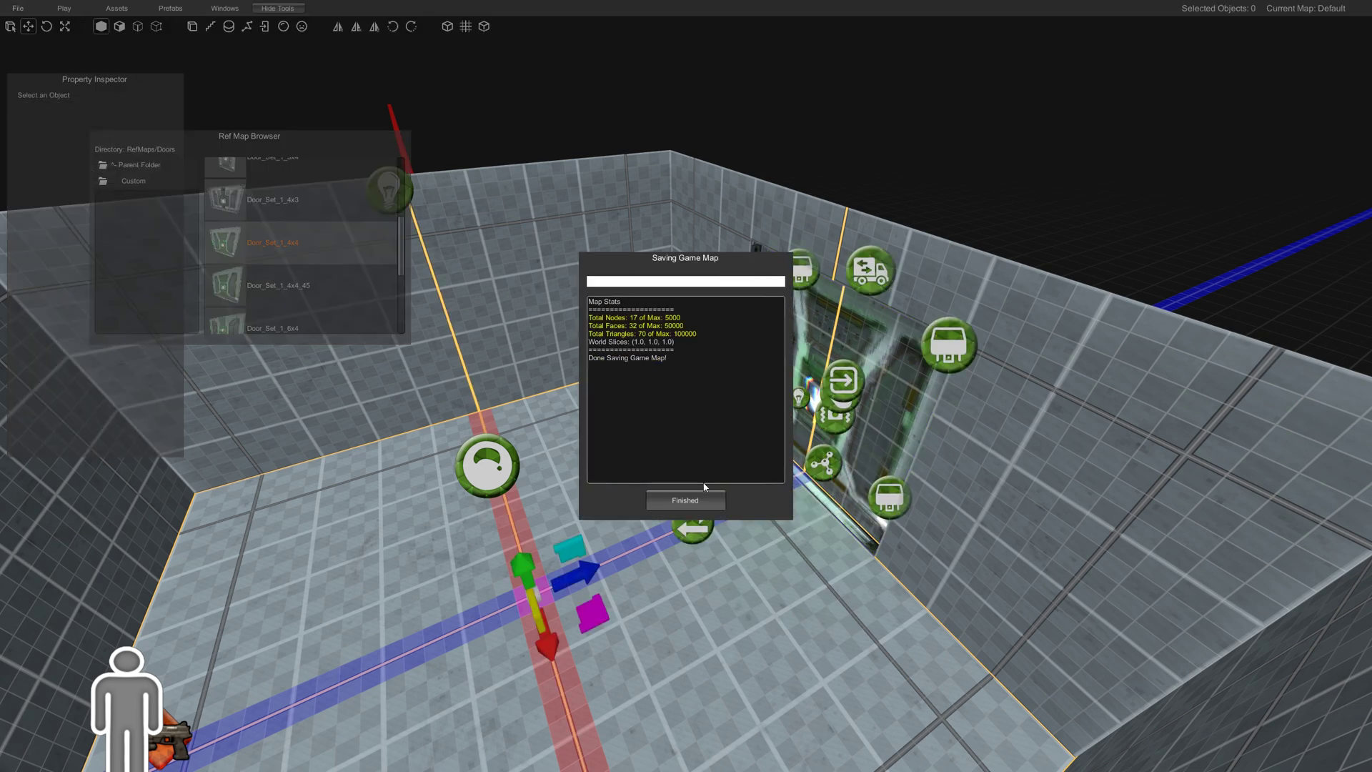
pyautogui.click(701, 498)
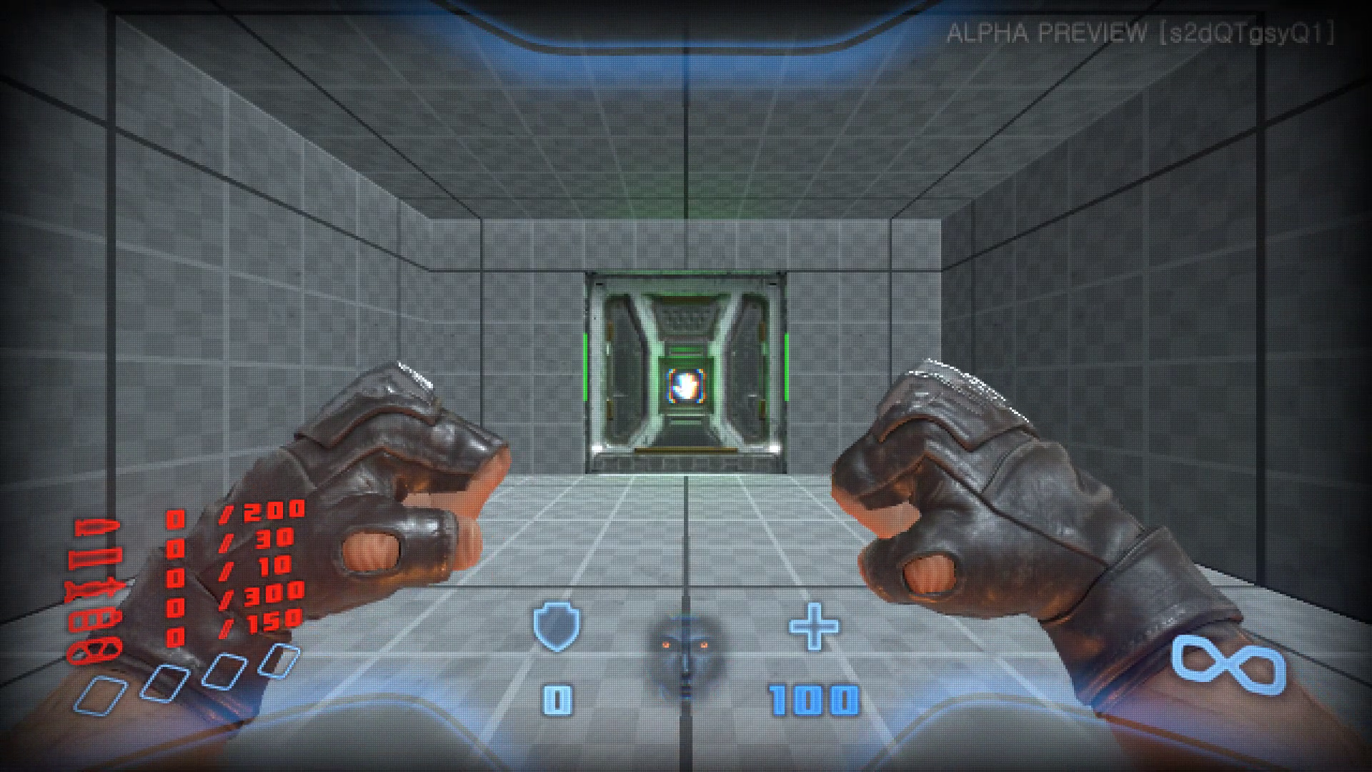
pyautogui.press('w')
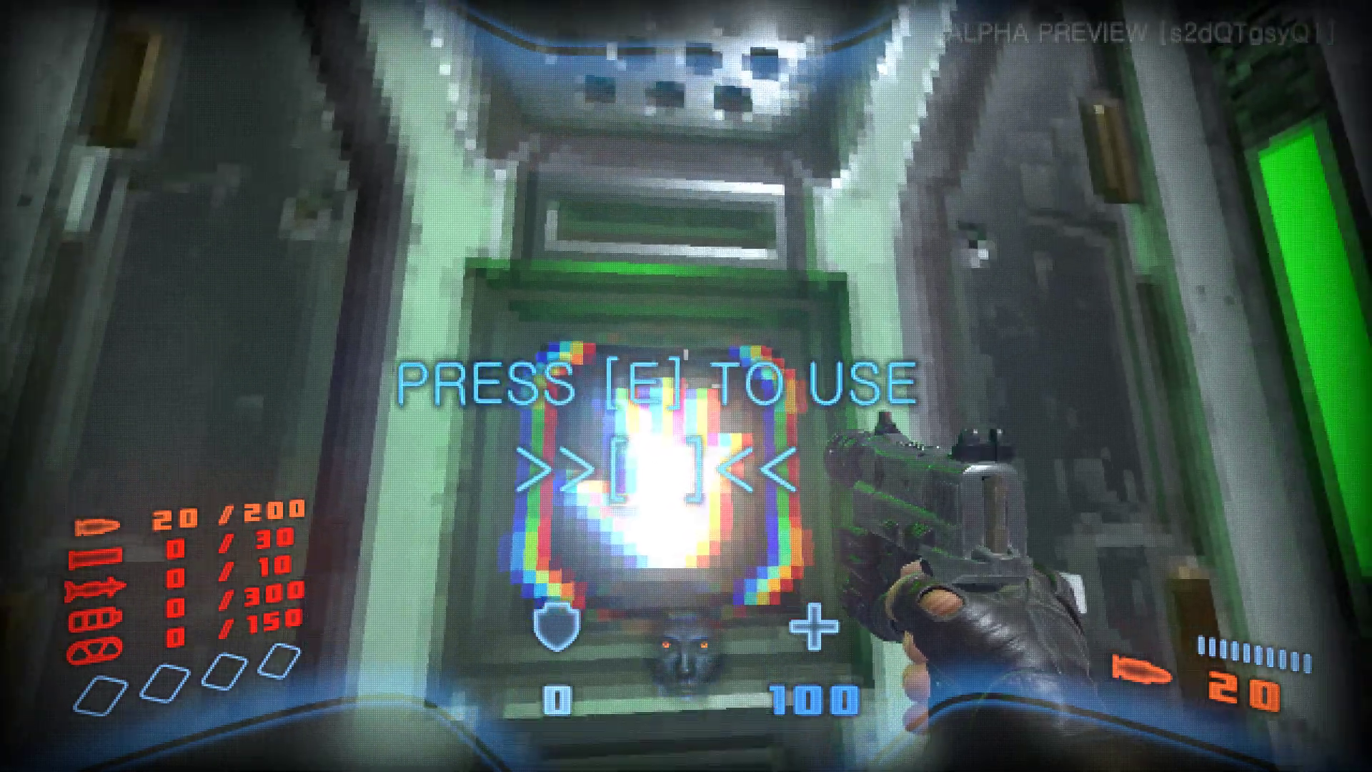
pyautogui.press('e')
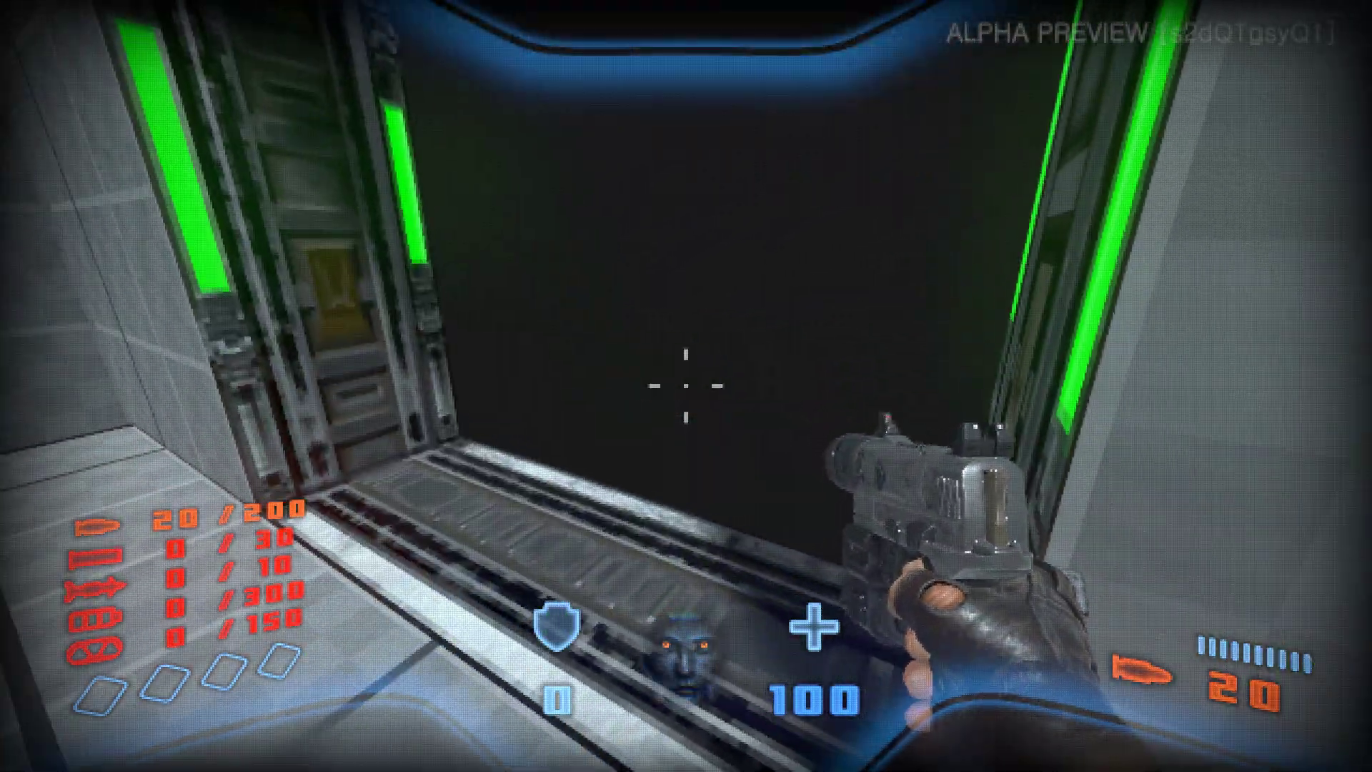
pyautogui.press('d')
pyautogui.press('s')
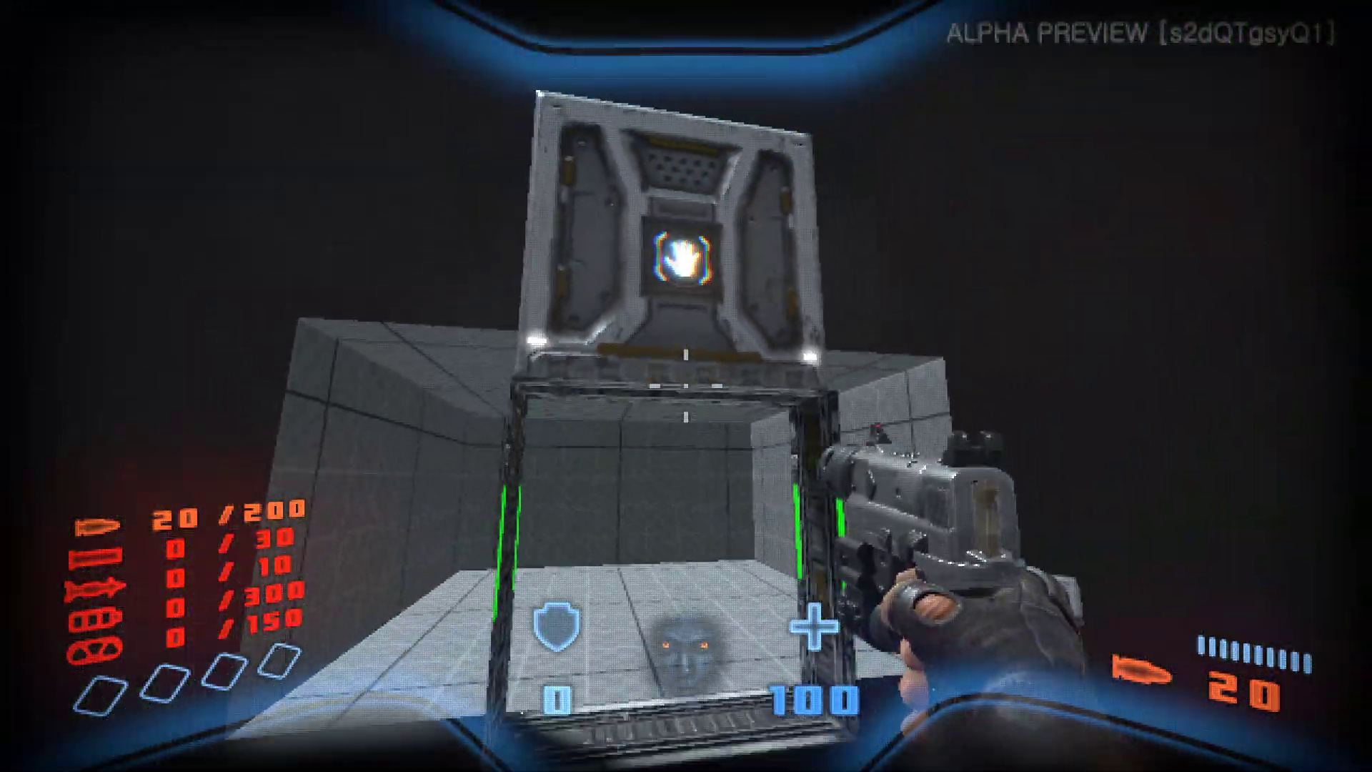
pyautogui.press('Escape')
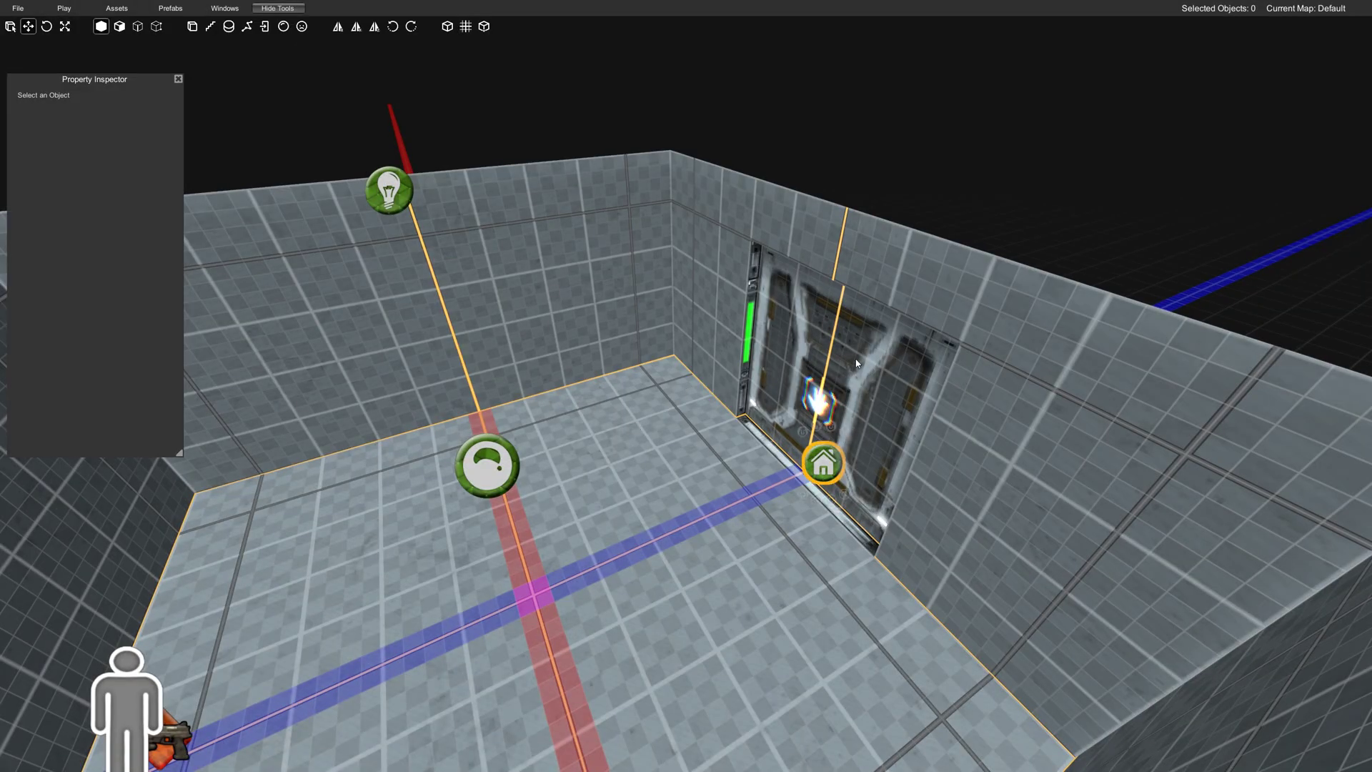
# Step: Select the room brush and frame both the room and the empty space beyond the door
pyautogui.click(850, 322)
pyautogui.press('s')
pyautogui.moveTo(850, 322)
pyautogui.mouseDown(button='right')
pyautogui.moveTo(919, 435)
pyautogui.moveTo(910, 443)
pyautogui.mouseUp(button='right')
pyautogui.press('d')
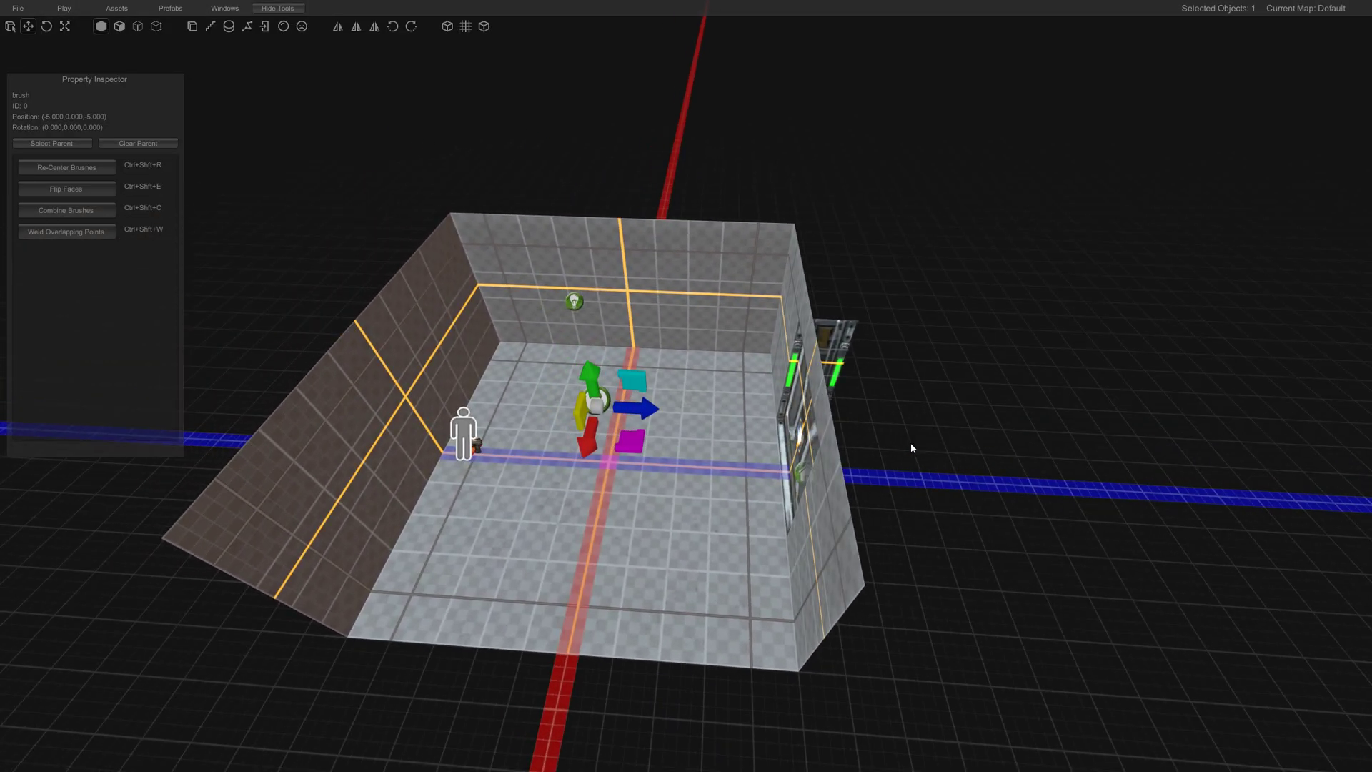
pyautogui.press('d')
pyautogui.moveTo(795, 373); pyautogui.dragTo(800, 378, button='right')
pyautogui.press('s')
pyautogui.press('a')
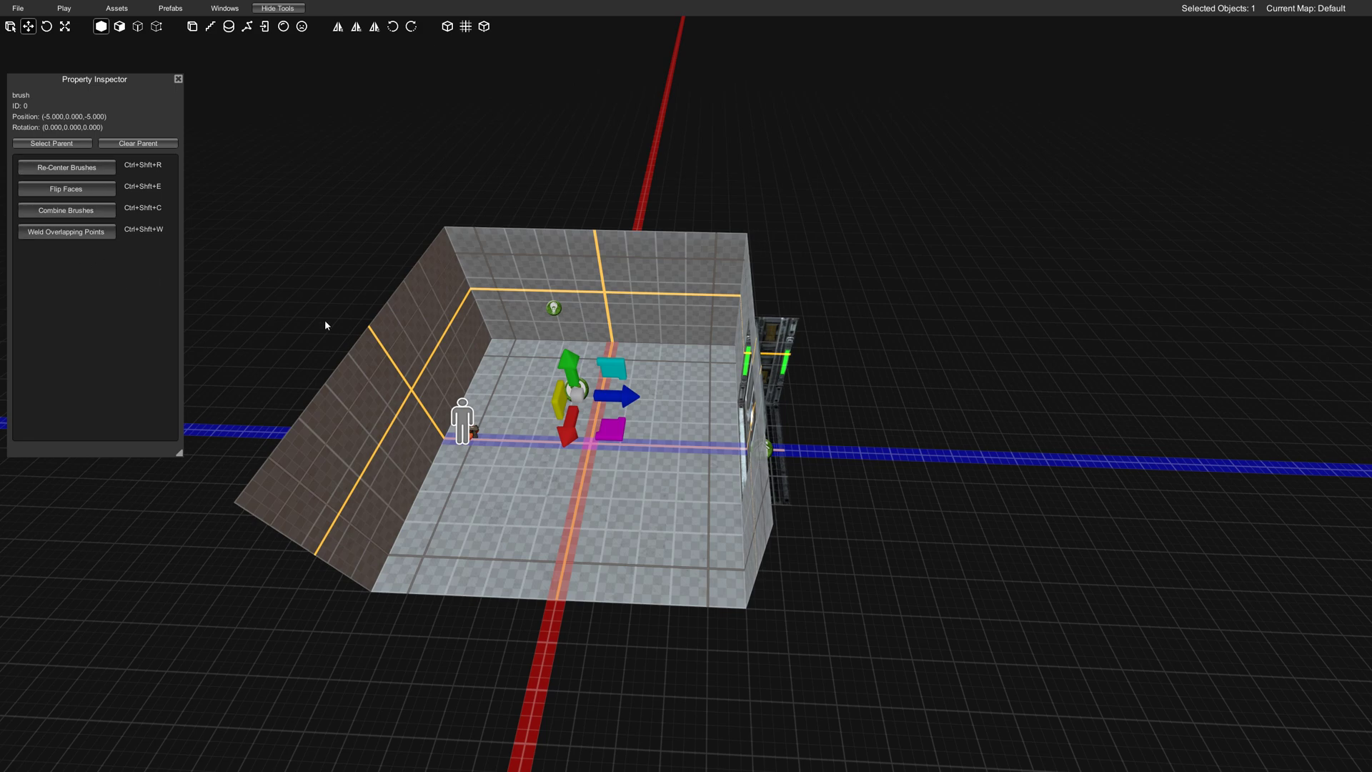
pyautogui.moveTo(721, 317); pyautogui.dragTo(717, 320, button='right')
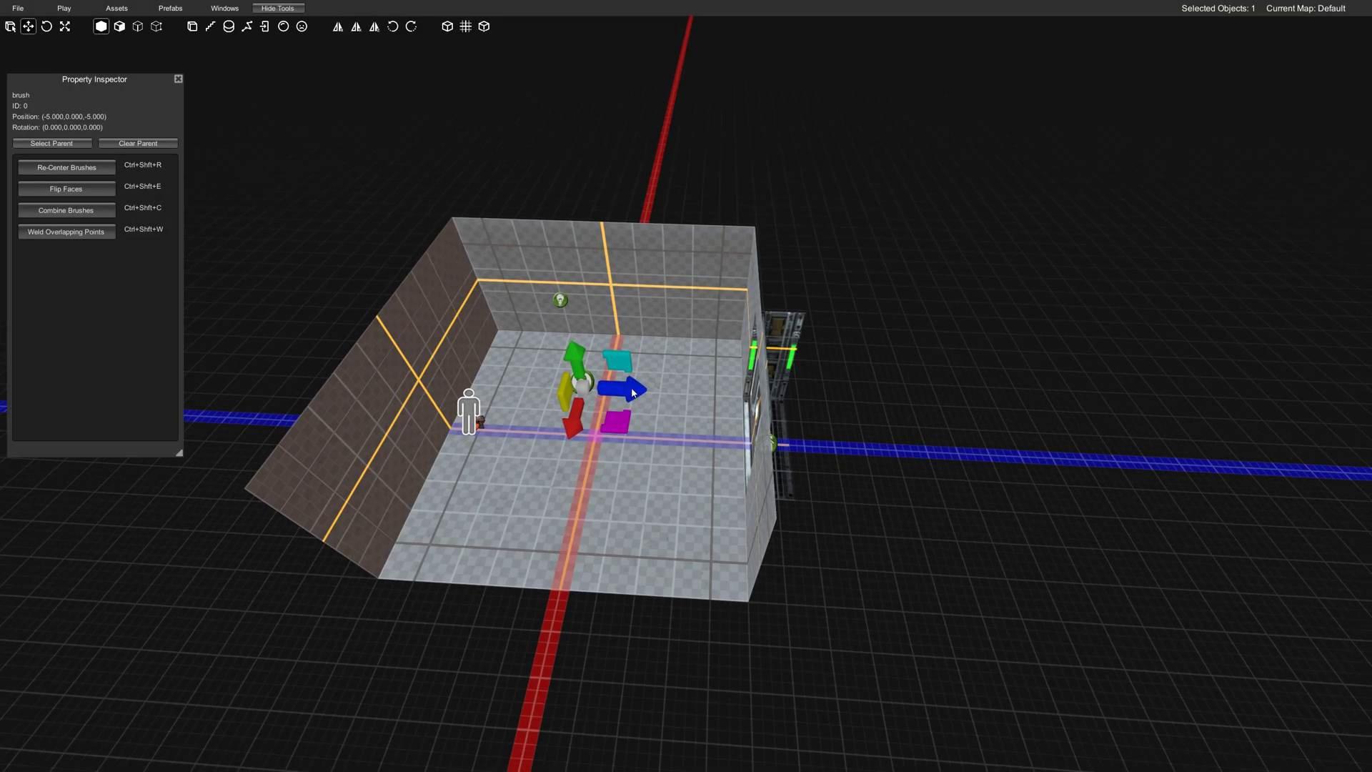
# Step: Duplicate the room brush along the Z axis to the far side of the door, at position (-5, 0, 6.5)
pyautogui.moveTo(632, 393); pyautogui.dragTo(1051, 443)
pyautogui.moveTo(1014, 454); pyautogui.dragTo(912, 452, button='middle')
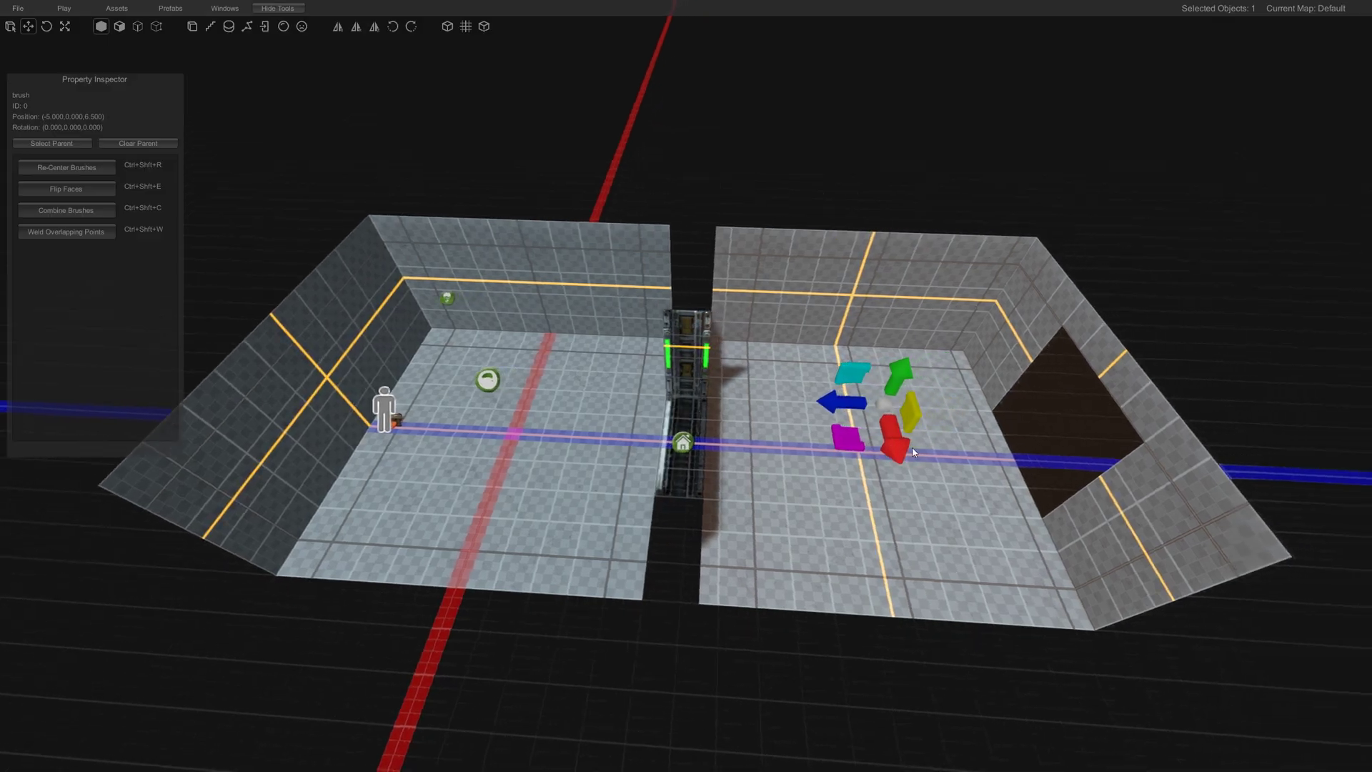
pyautogui.press('d')
pyautogui.moveTo(912, 453); pyautogui.dragTo(912, 451, button='right')
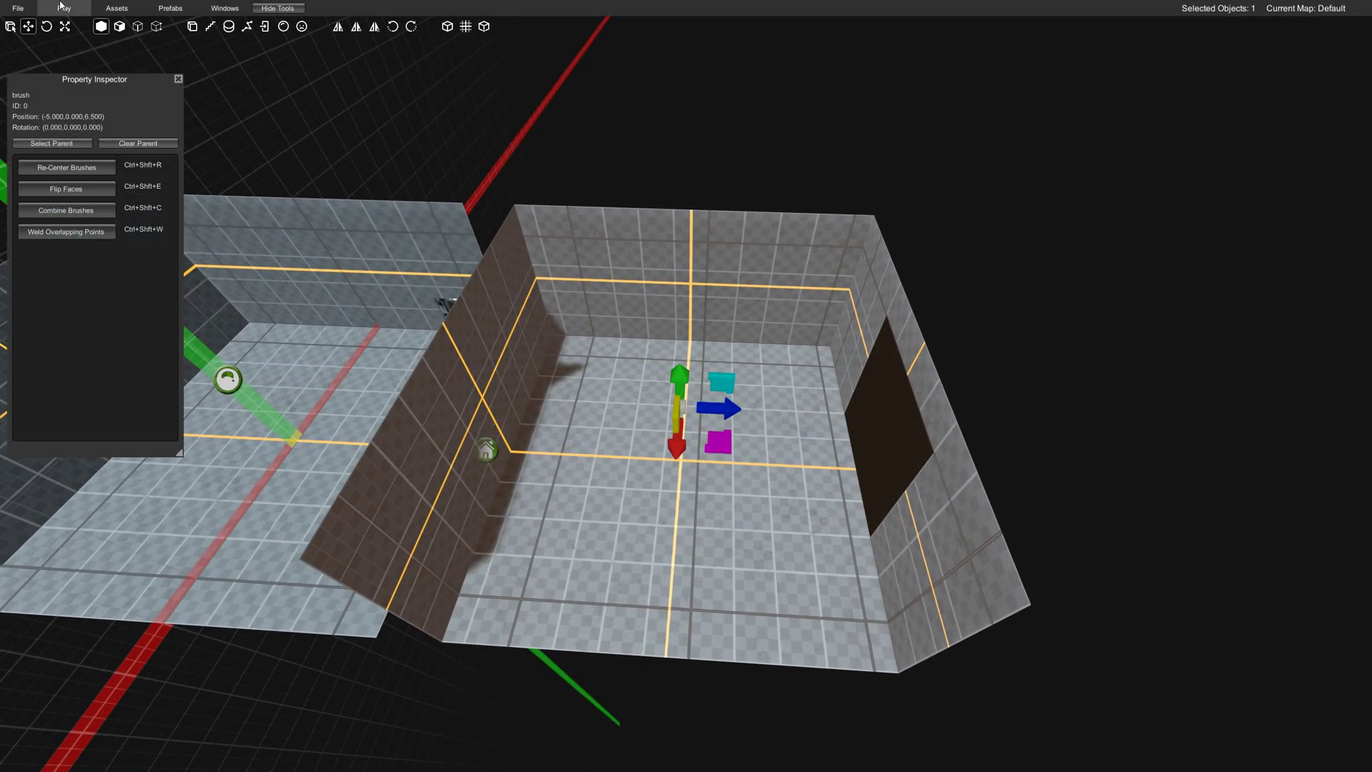
# Step: Try rotating the duplicated room so its opening meets the door, and undo both the rotation and the duplication
pyautogui.click(46, 27)
pyautogui.moveTo(712, 458)
pyautogui.mouseDown()
pyautogui.moveTo(782, 316)
pyautogui.moveTo(663, 299)
pyautogui.moveTo(638, 347)
pyautogui.mouseUp()
pyautogui.press('w')
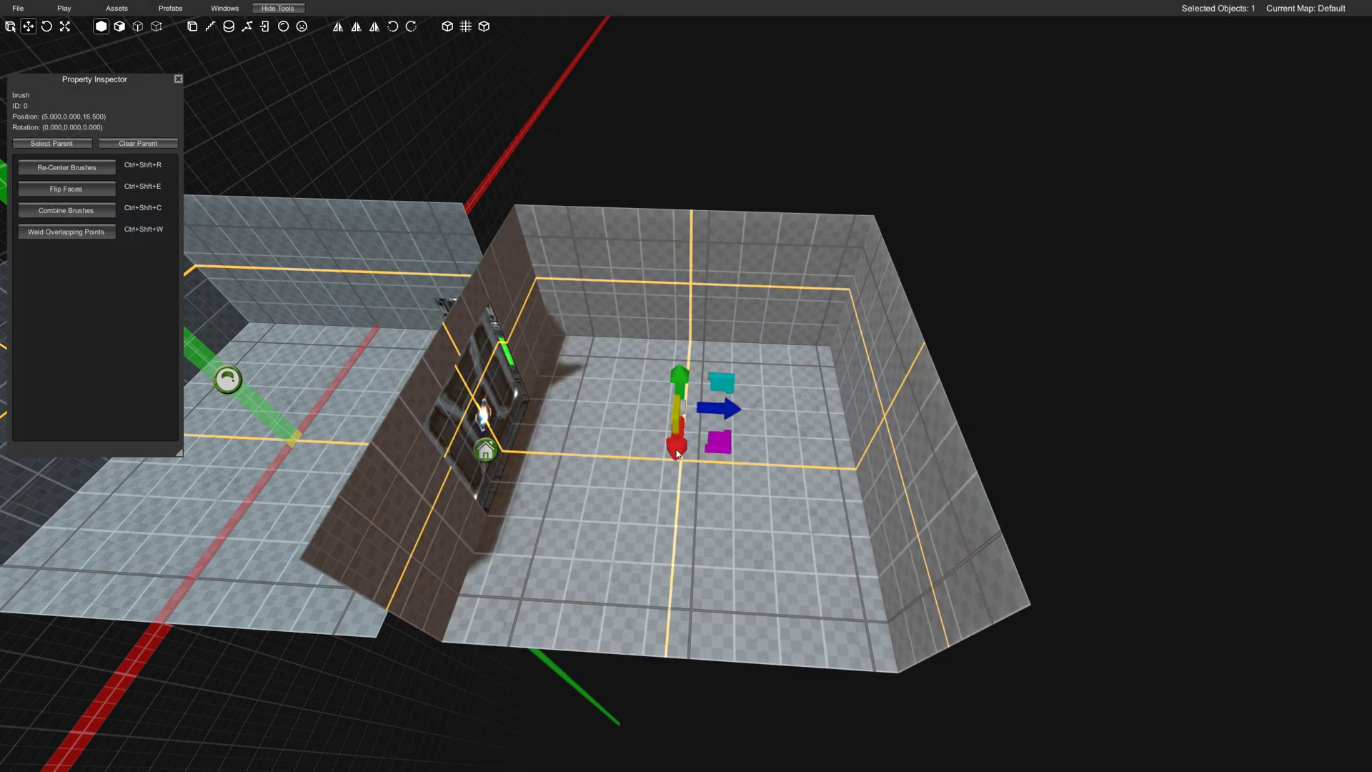
pyautogui.hotkey('ctrl', 'z')
pyautogui.hotkey('ctrl', 'z')
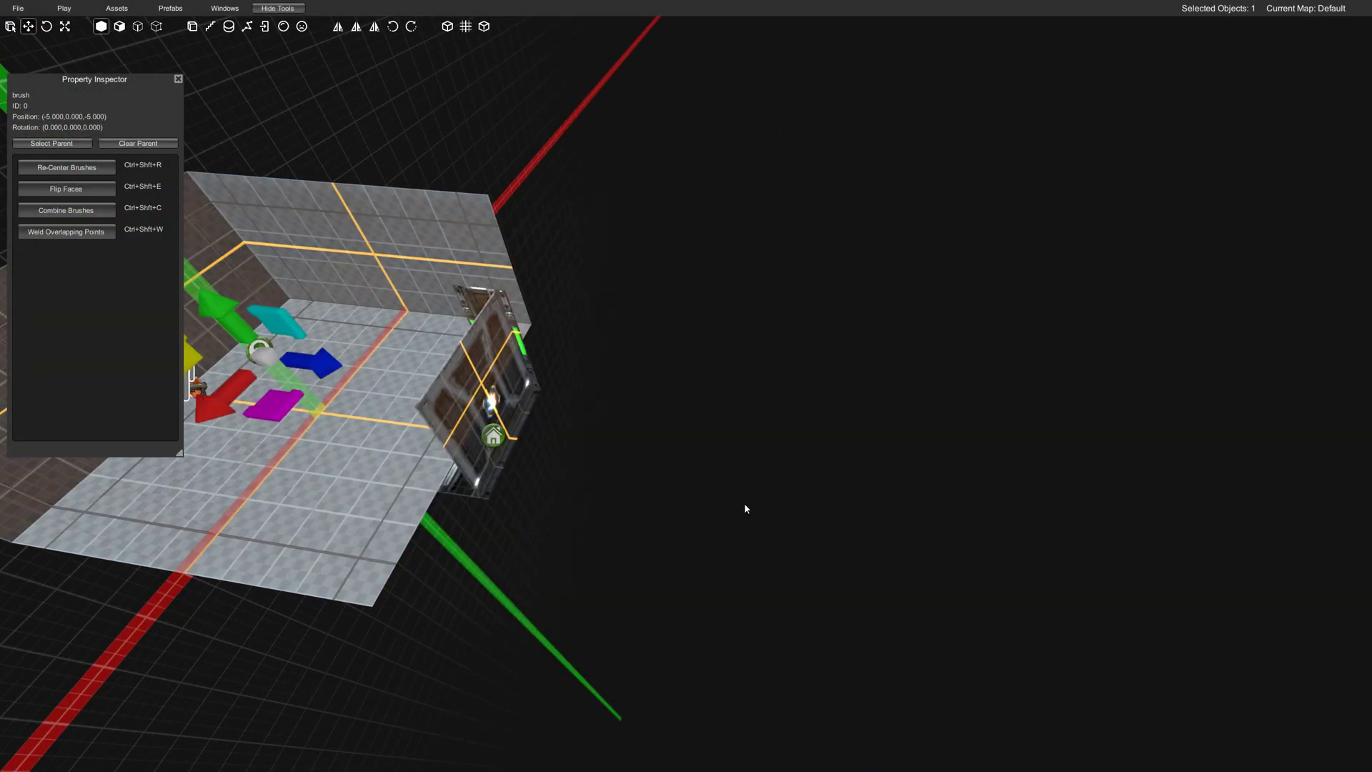
# Step: Duplicate the room brush beyond the door, mirror the copy along the Z axis, and move it against the door
pyautogui.moveTo(317, 363); pyautogui.dragTo(921, 480)
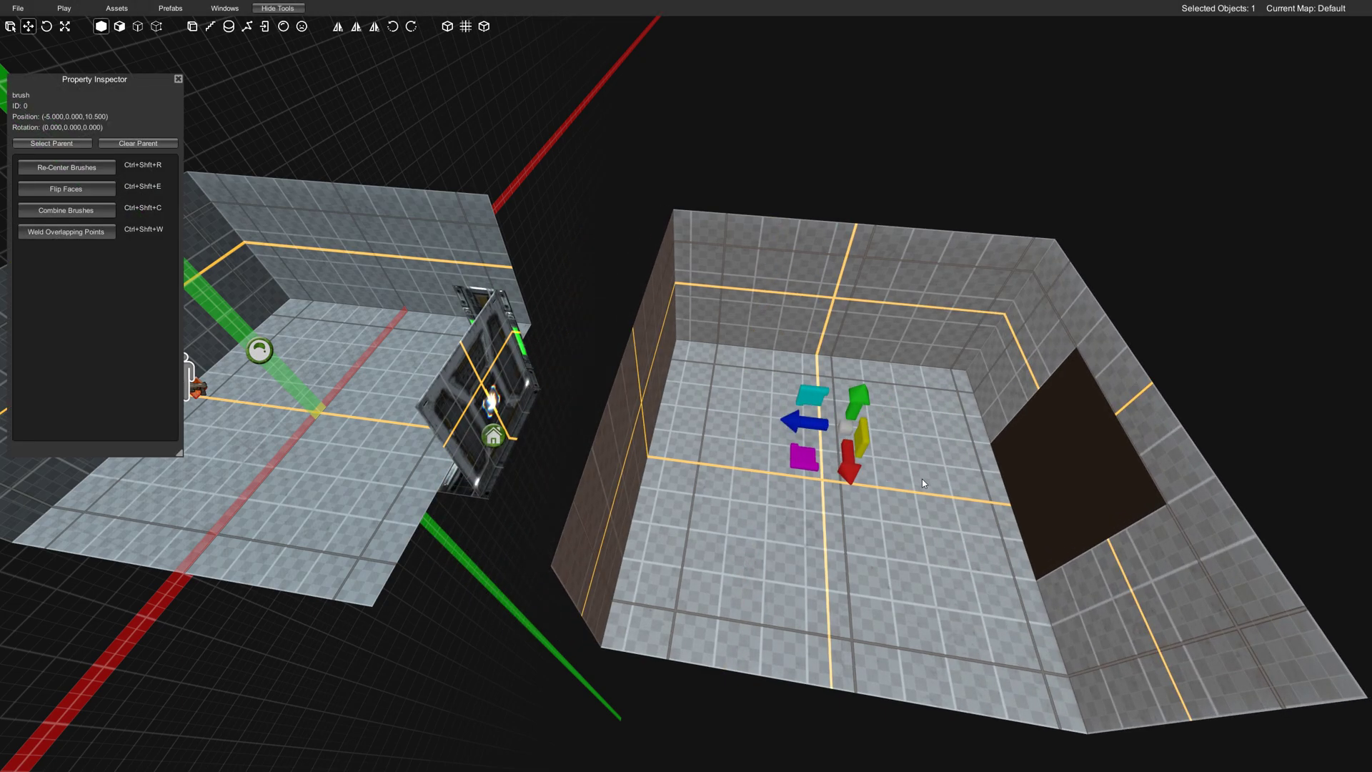
pyautogui.click(379, 32)
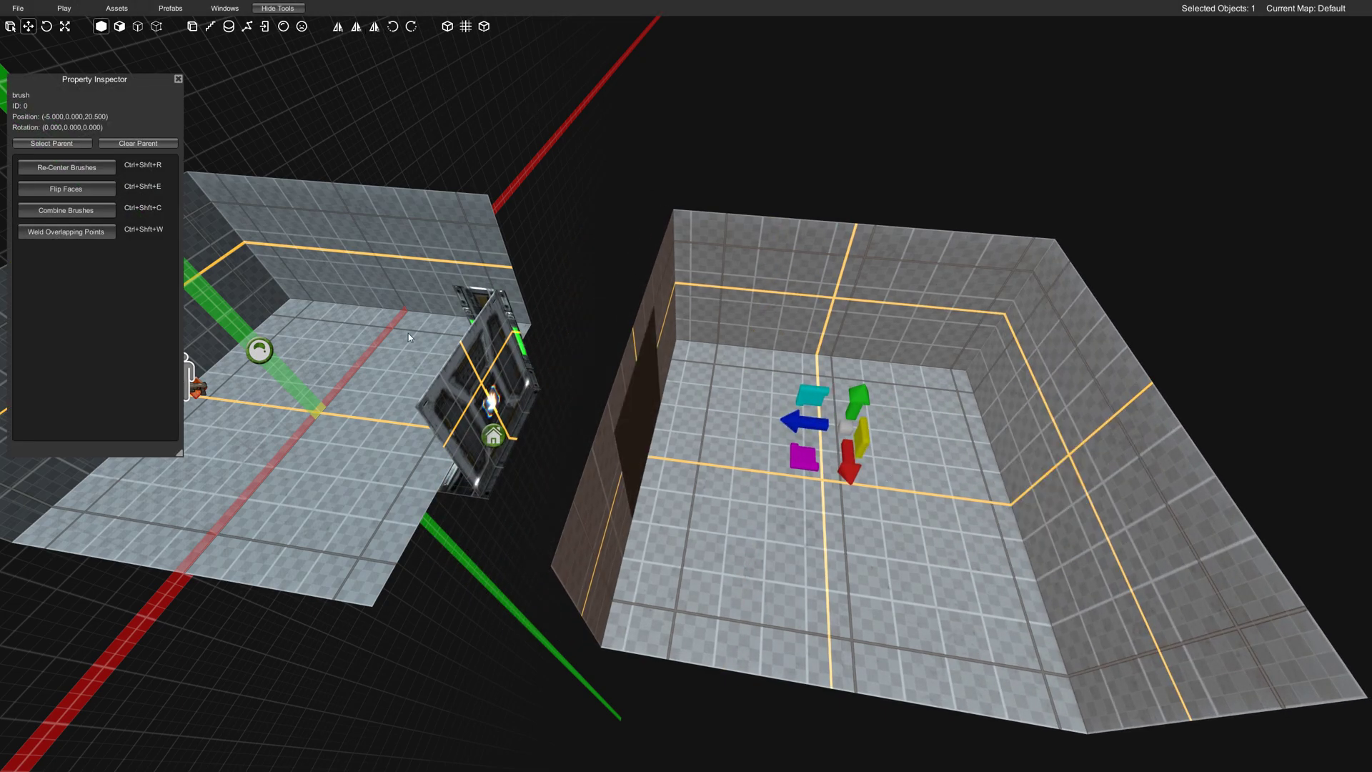
pyautogui.moveTo(811, 432); pyautogui.dragTo(647, 411)
# Step: Check the mirrored room's fit against the door and start a playtest of the two-room map
pyautogui.moveTo(679, 457); pyautogui.dragTo(706, 462, button='middle')
pyautogui.moveTo(705, 462); pyautogui.dragTo(822, 443, button='right')
pyautogui.click(60, 9)
pyautogui.click(74, 24)
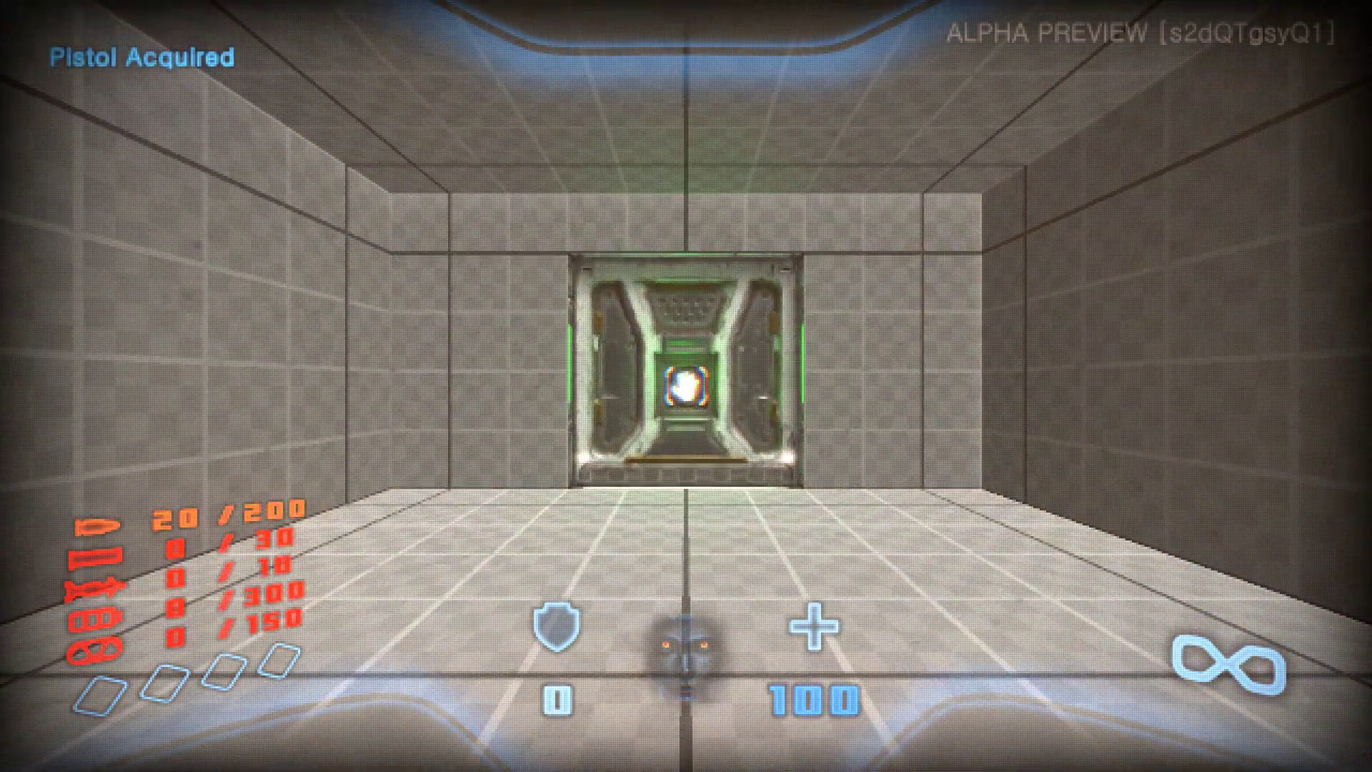
# Step: Walk up to the door in the playtest to check that it opens into the second room, and return to the editor
pyautogui.press('w')
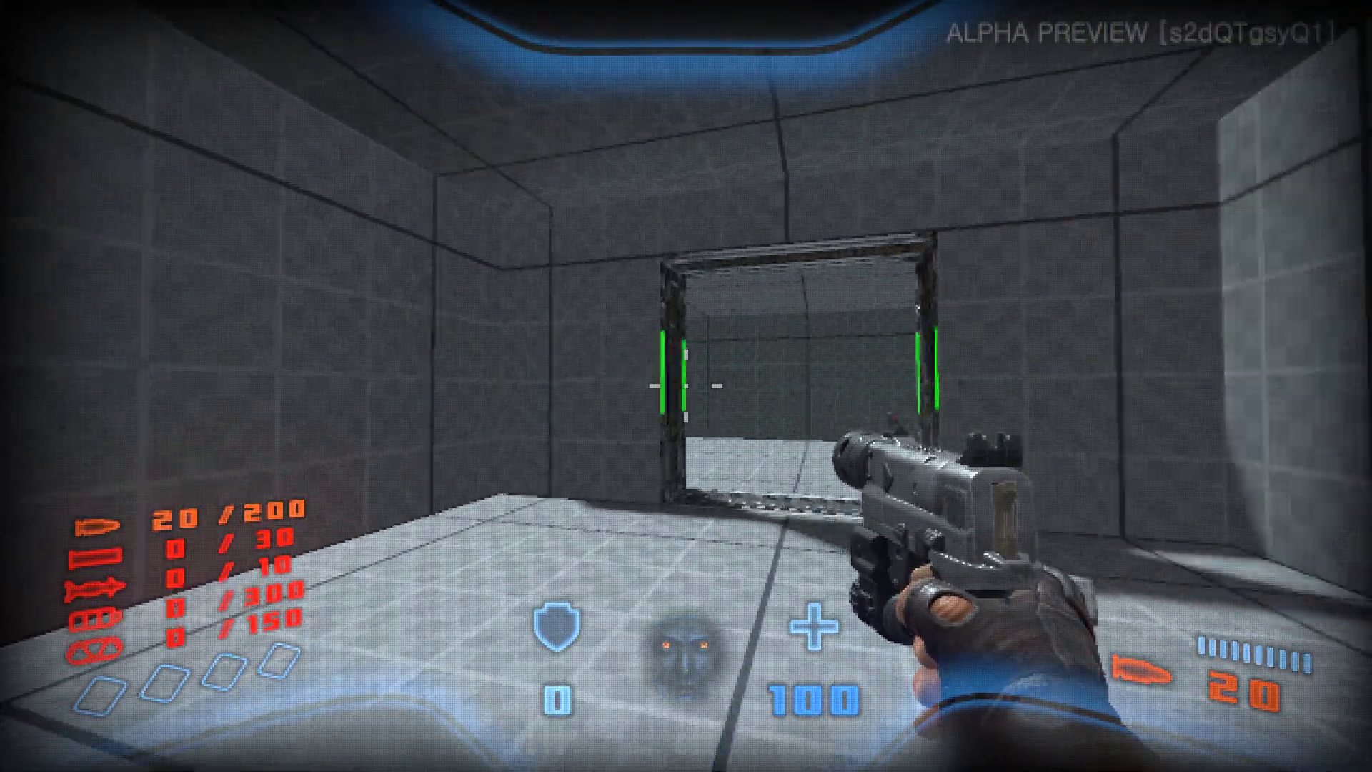
pyautogui.press('Escape')
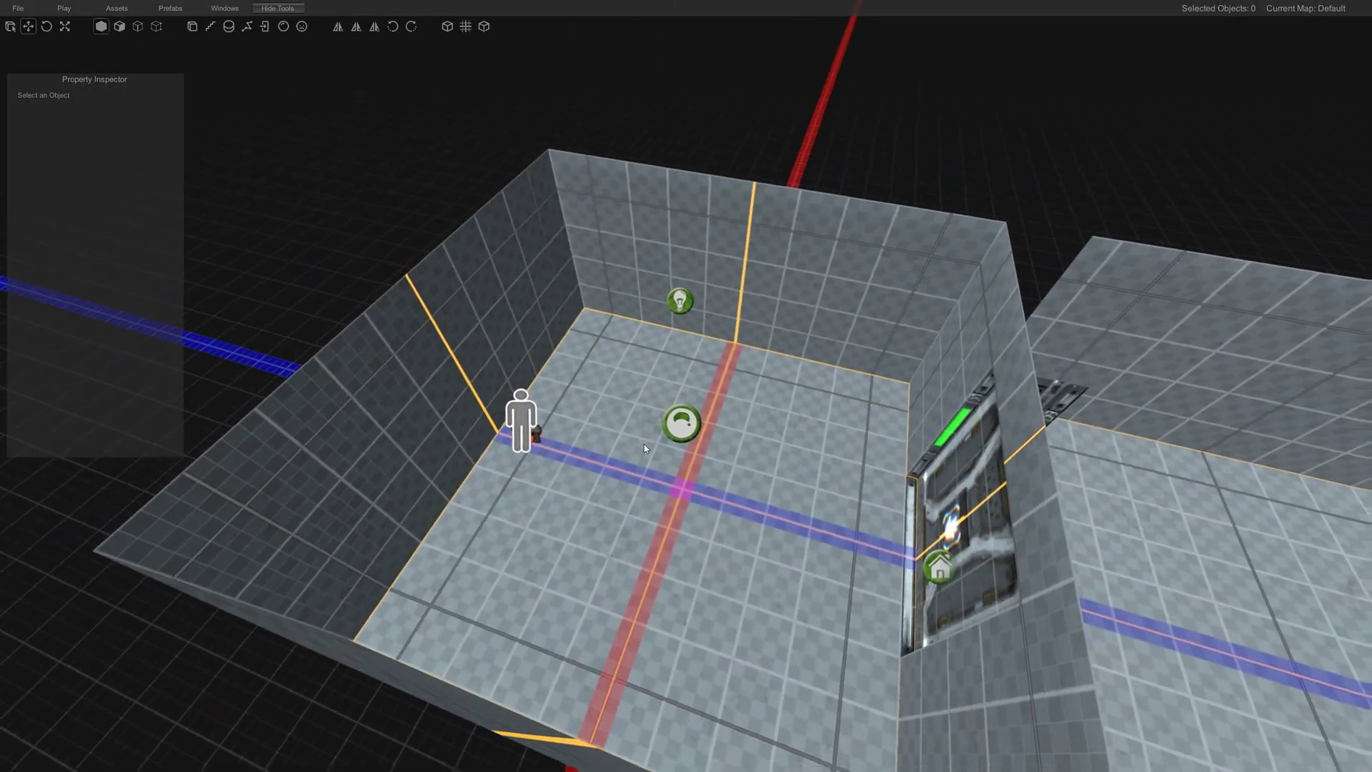
# Step: Connect the upper and lower edges of the second room's far wall with a vertical edge through the wall's middle
pyautogui.press('d')
pyautogui.moveTo(645, 444); pyautogui.dragTo(822, 440, button='right')
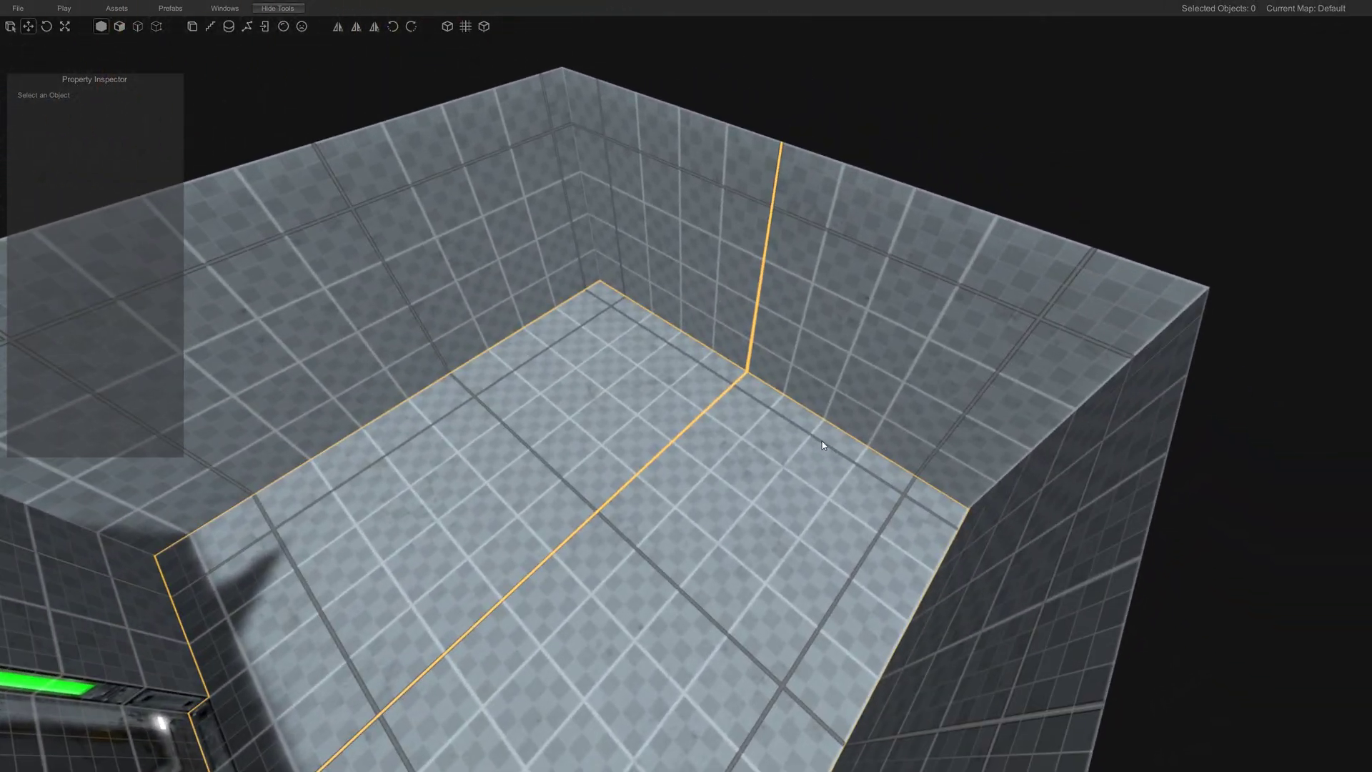
pyautogui.click(752, 306)
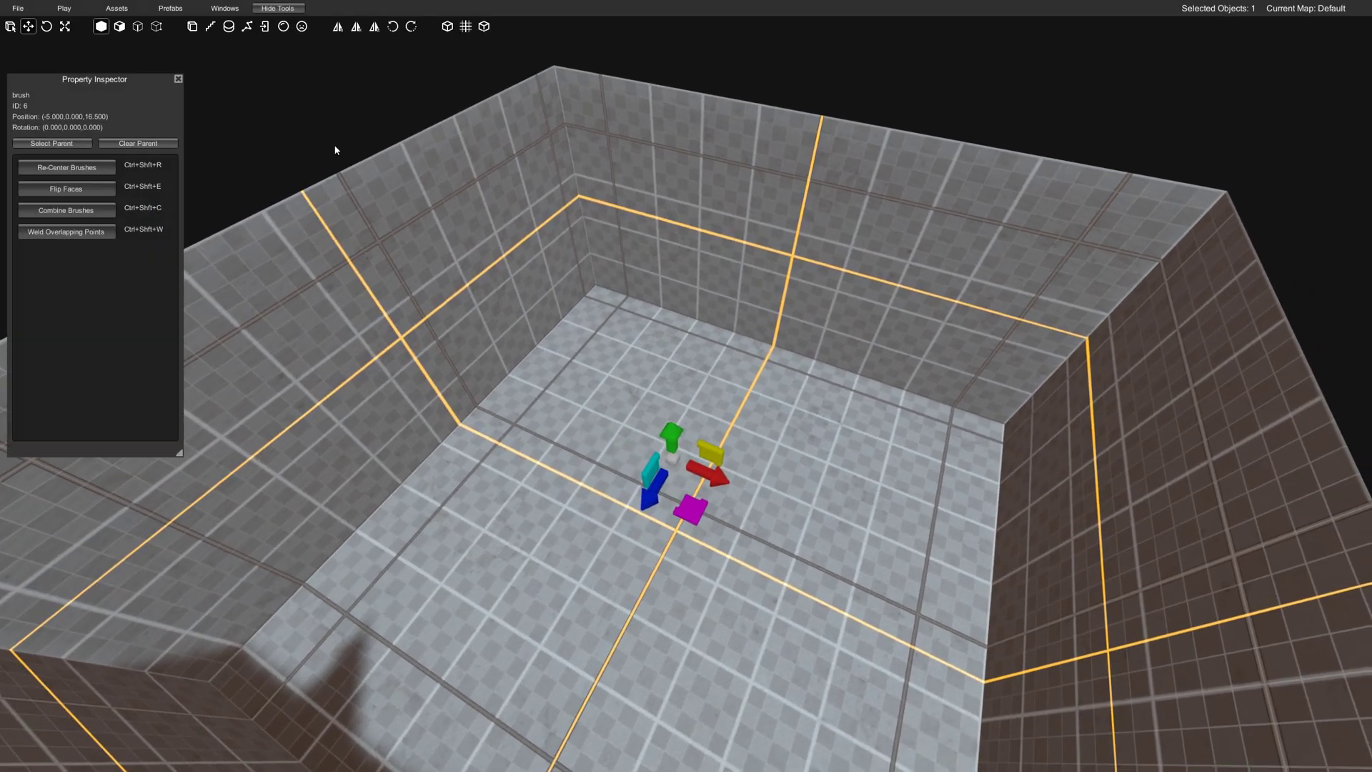
pyautogui.click(179, 79)
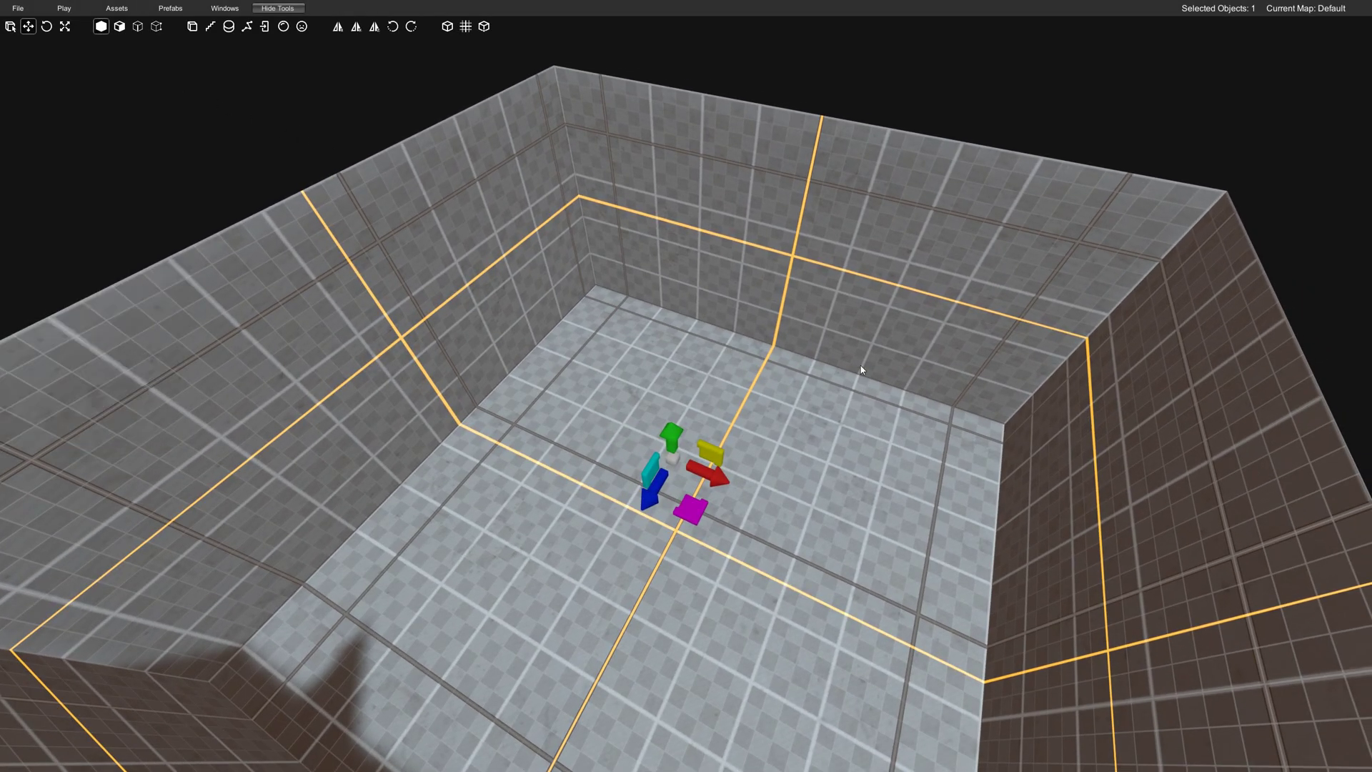
pyautogui.press('a')
pyautogui.moveTo(860, 366); pyautogui.dragTo(836, 339, button='right')
pyautogui.press('3')
pyautogui.moveTo(749, 288); pyautogui.dragTo(732, 292, button='right')
pyautogui.press('s')
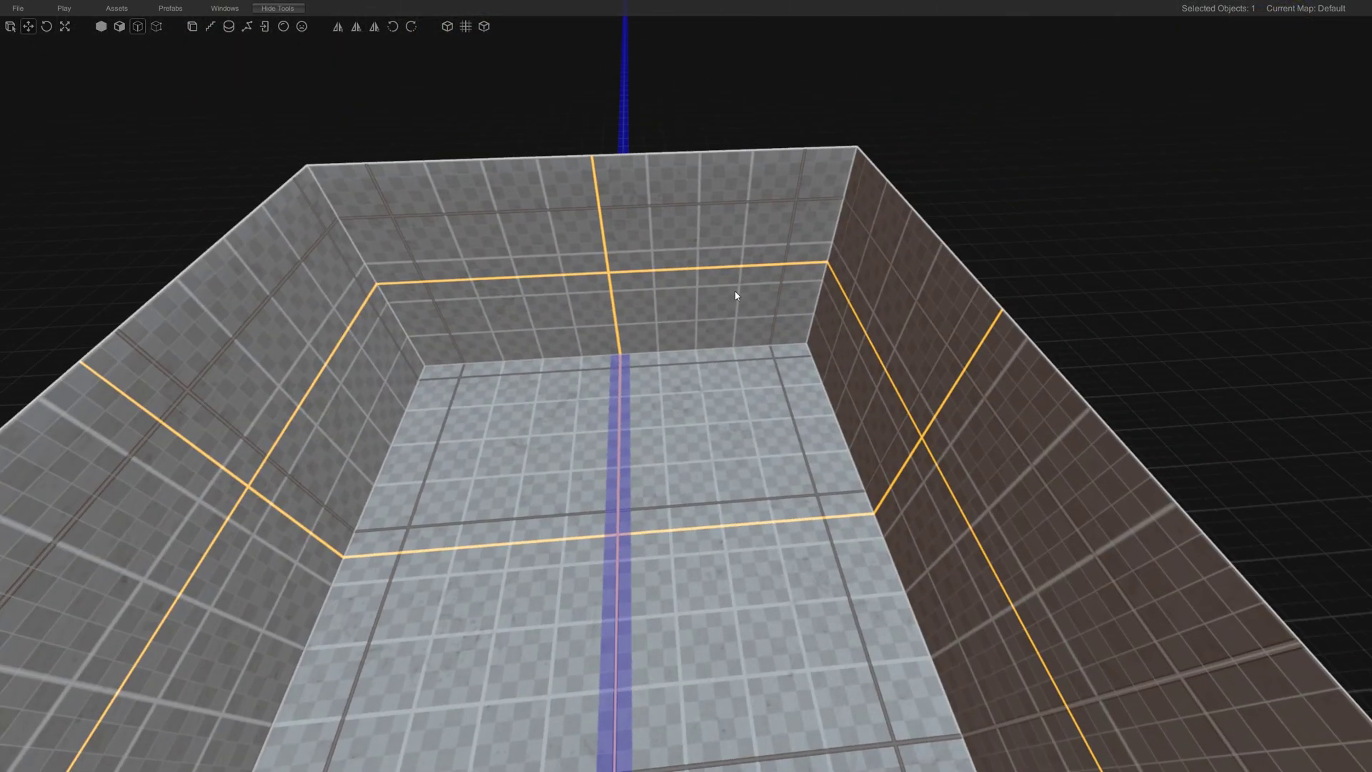
pyautogui.moveTo(736, 297); pyautogui.dragTo(714, 291, button='right')
pyautogui.moveTo(546, 116); pyautogui.dragTo(747, 395)
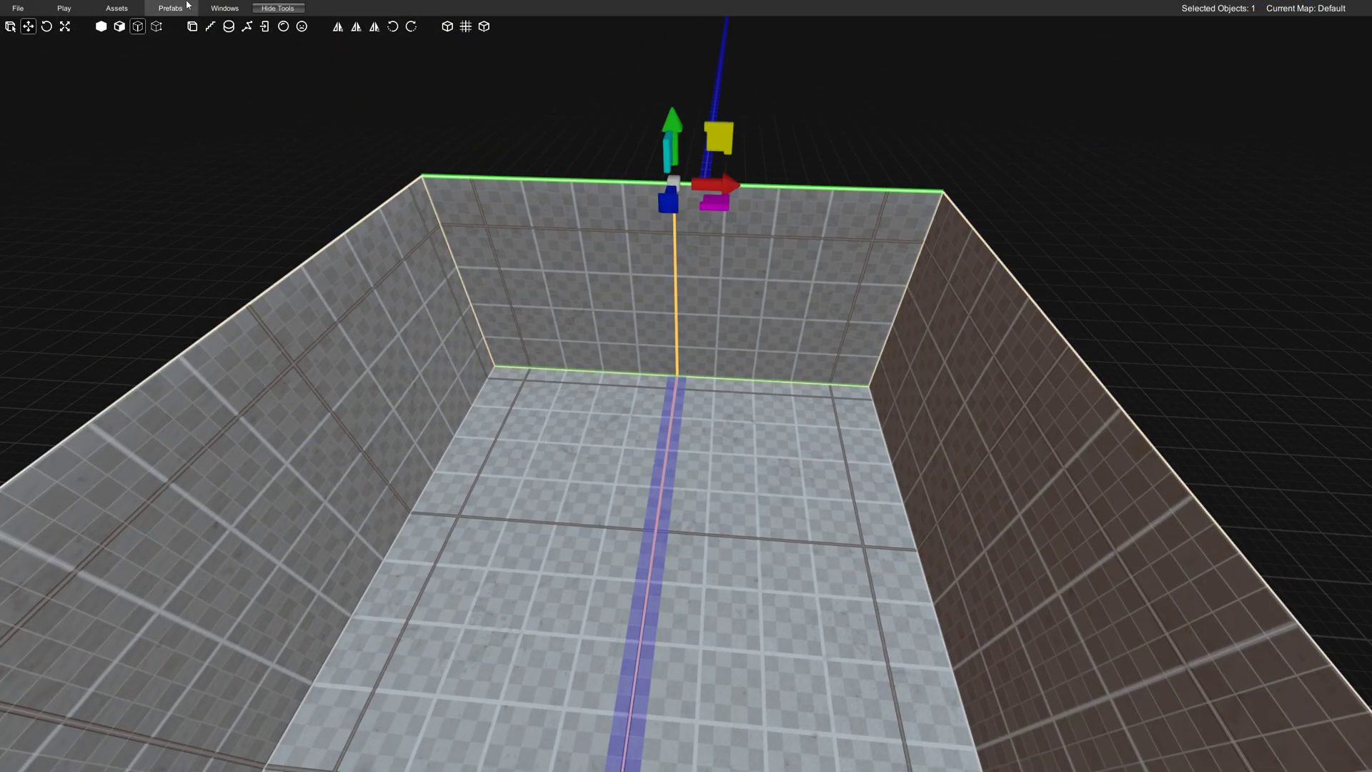
pyautogui.click(226, 29)
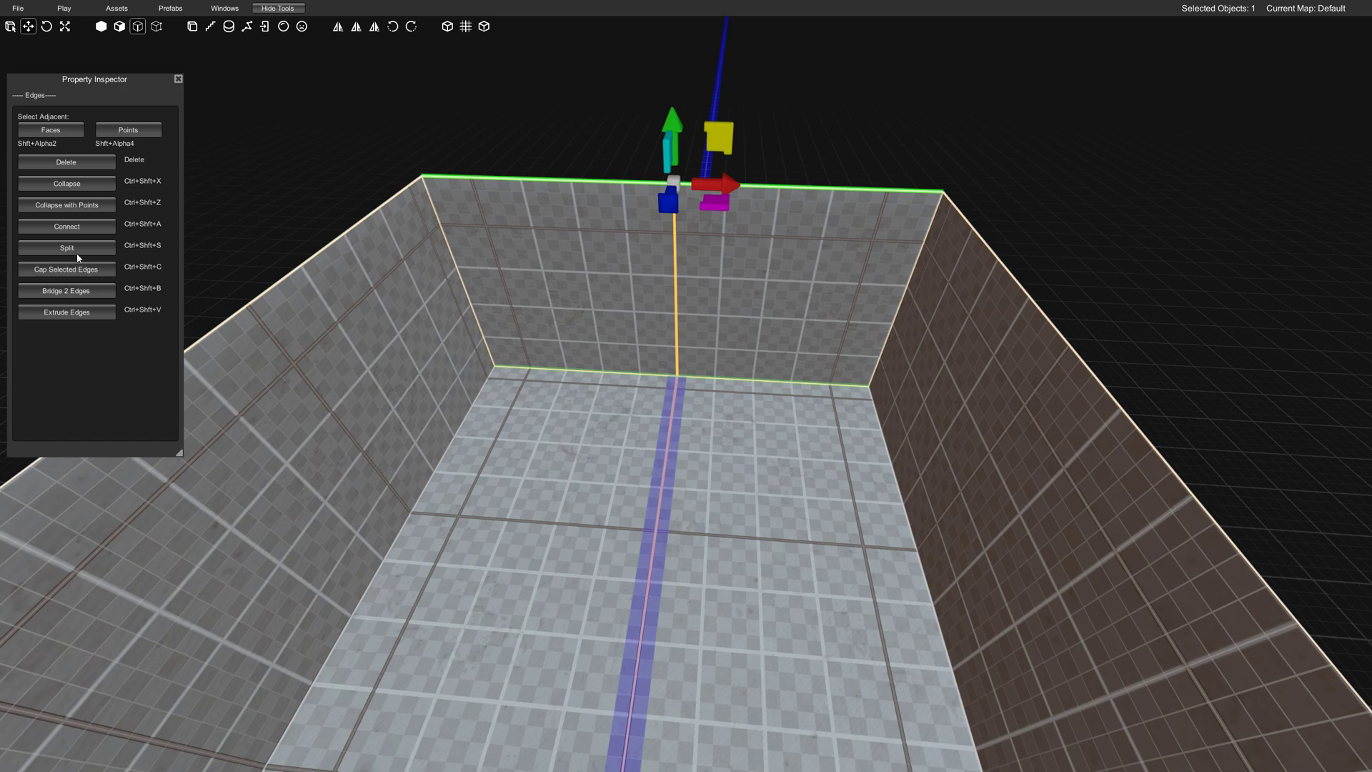
pyautogui.click(82, 229)
# Step: Add a second vertical edge to the far wall and move both edges to a doorway's width around the wall's centre
pyautogui.click(835, 191)
pyautogui.keyDown('shift'); pyautogui.click(790, 364); pyautogui.keyUp('shift')
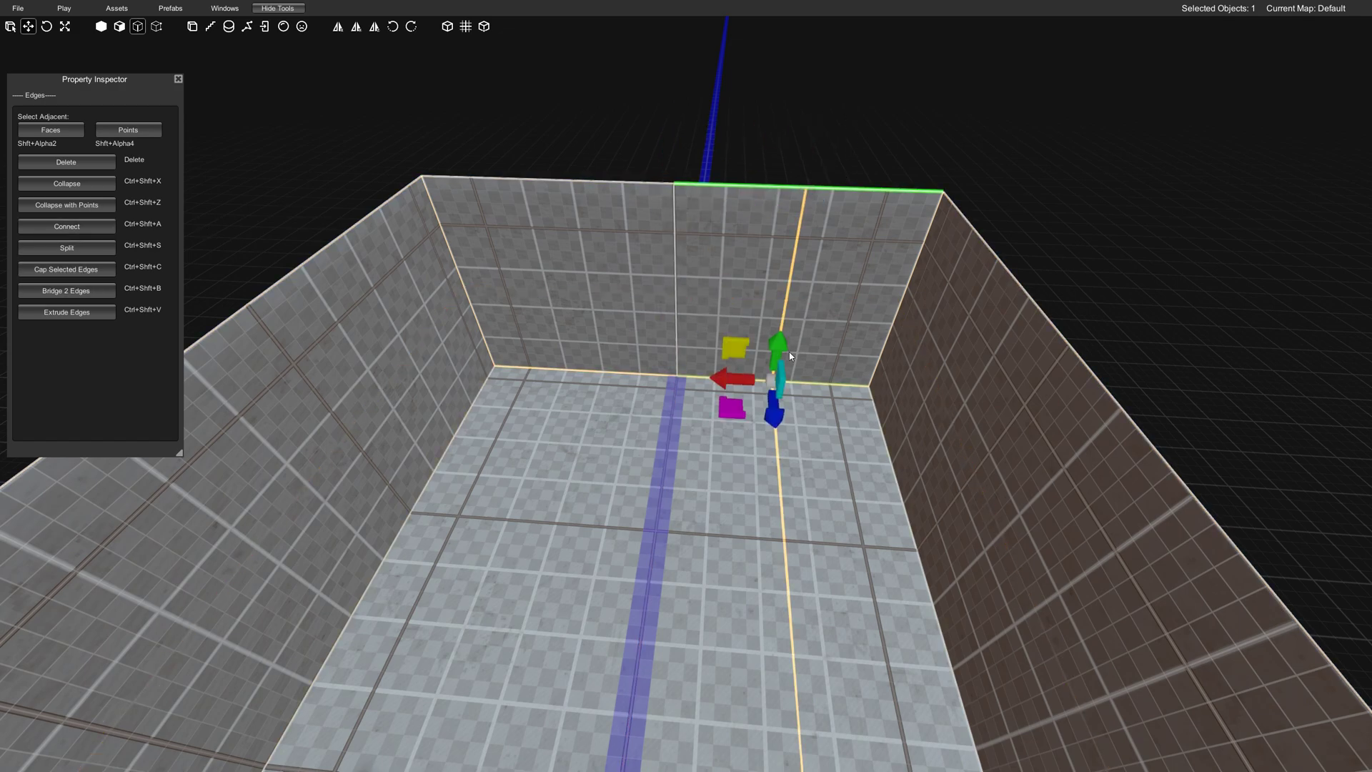
pyautogui.click(73, 227)
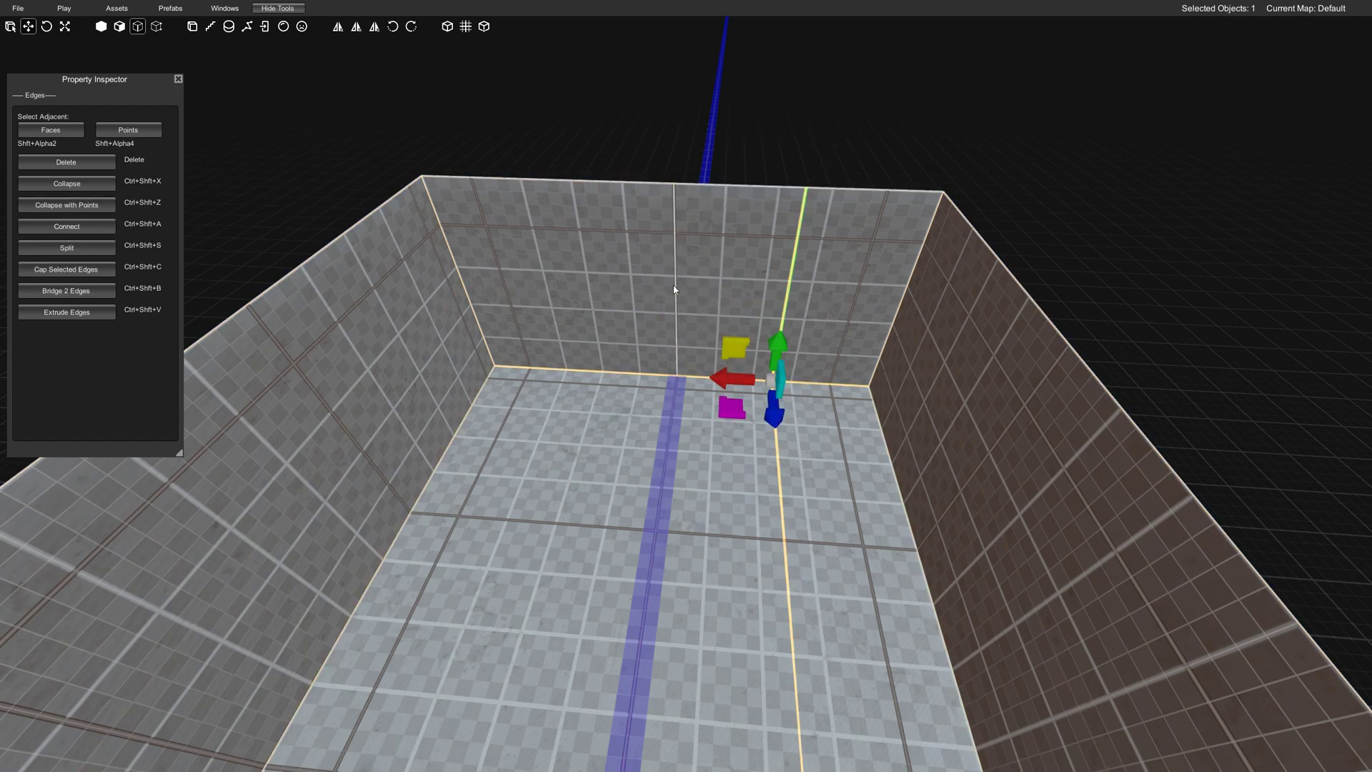
pyautogui.click(671, 284)
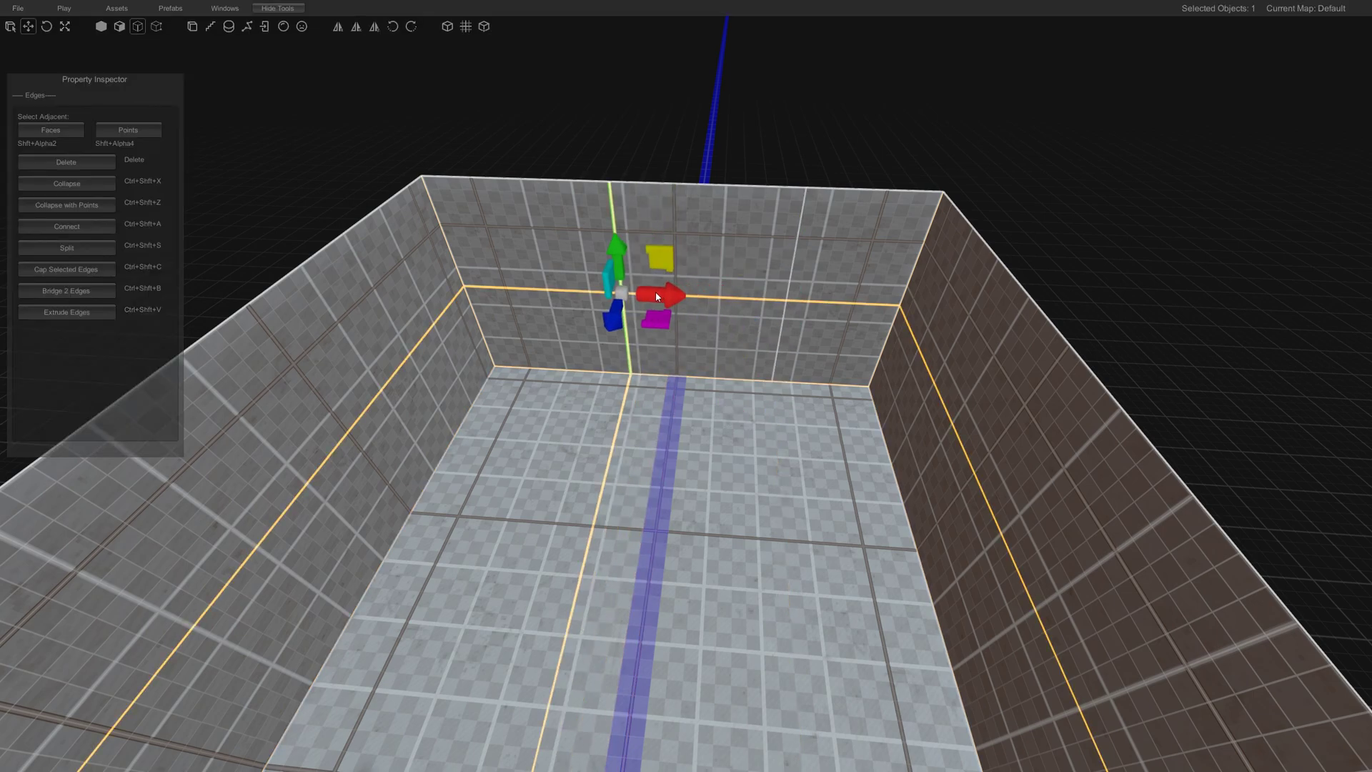
pyautogui.click(781, 309)
pyautogui.moveTo(746, 307); pyautogui.dragTo(518, 276)
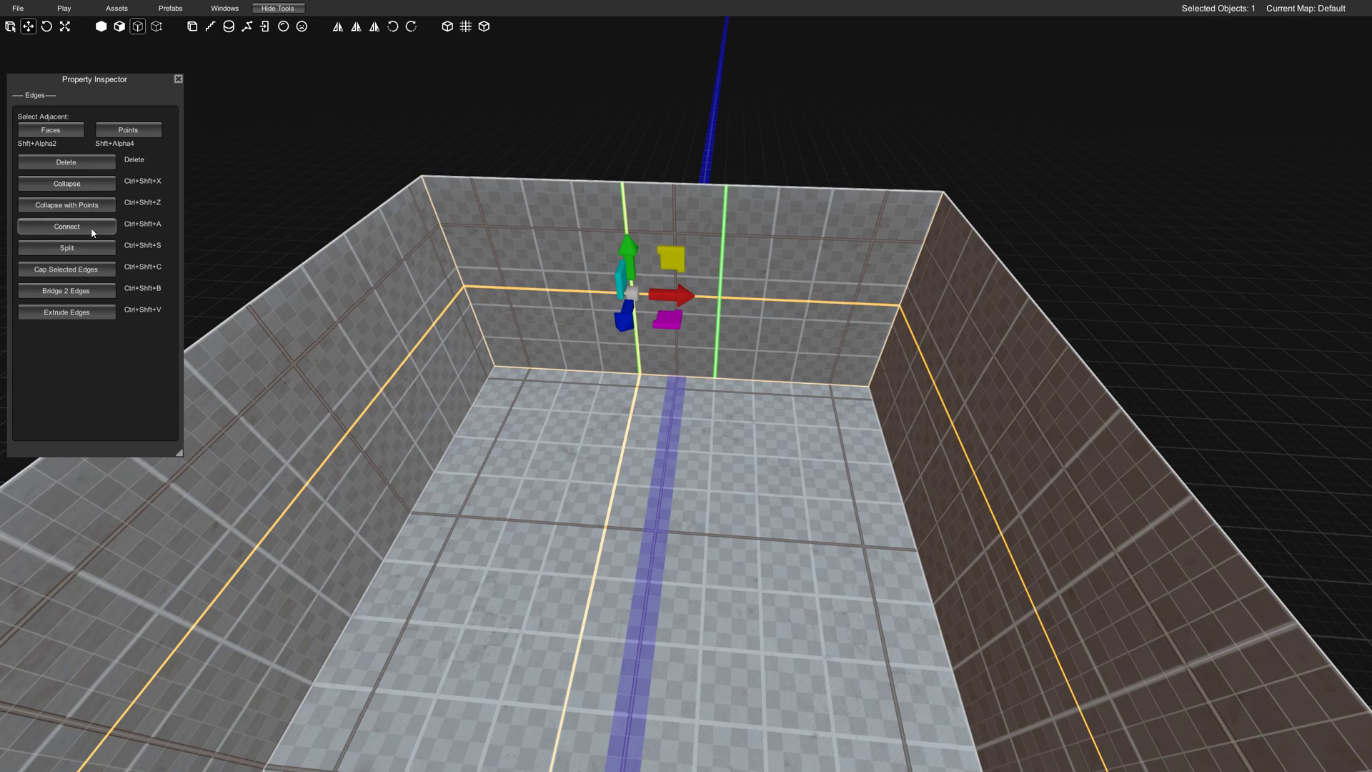
# Step: Cut a doorway between the two vertical edges by connecting them and deleting the lower face, and raise the opening's upper edge
pyautogui.hotkey('ctrl', 'z')
pyautogui.moveTo(665, 372); pyautogui.dragTo(696, 260, button='right')
pyautogui.moveTo(693, 250)
pyautogui.mouseDown()
pyautogui.moveTo(695, 209)
pyautogui.moveTo(699, 231)
pyautogui.mouseUp()
pyautogui.press('2')
pyautogui.click(714, 315)
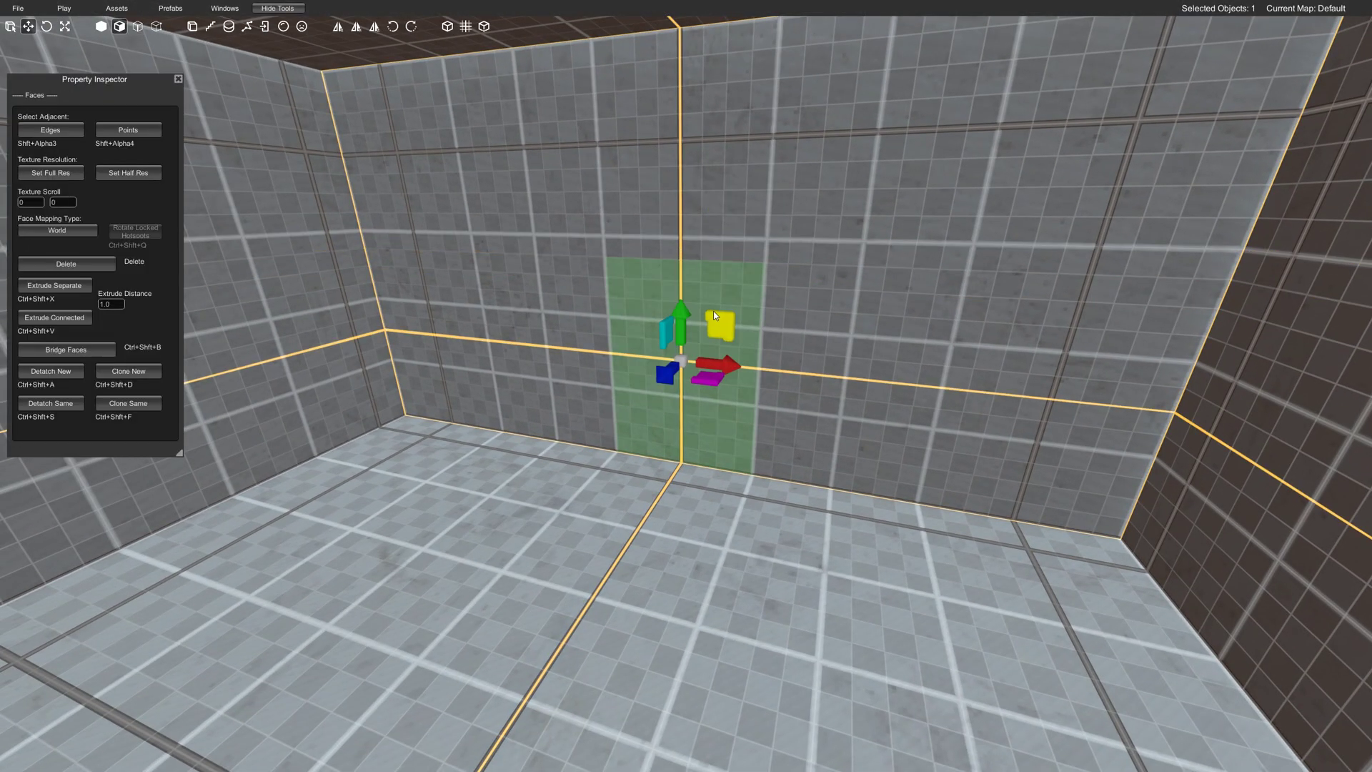
pyautogui.press('Delete')
pyautogui.press('3')
pyautogui.moveTo(680, 226); pyautogui.dragTo(680, 204)
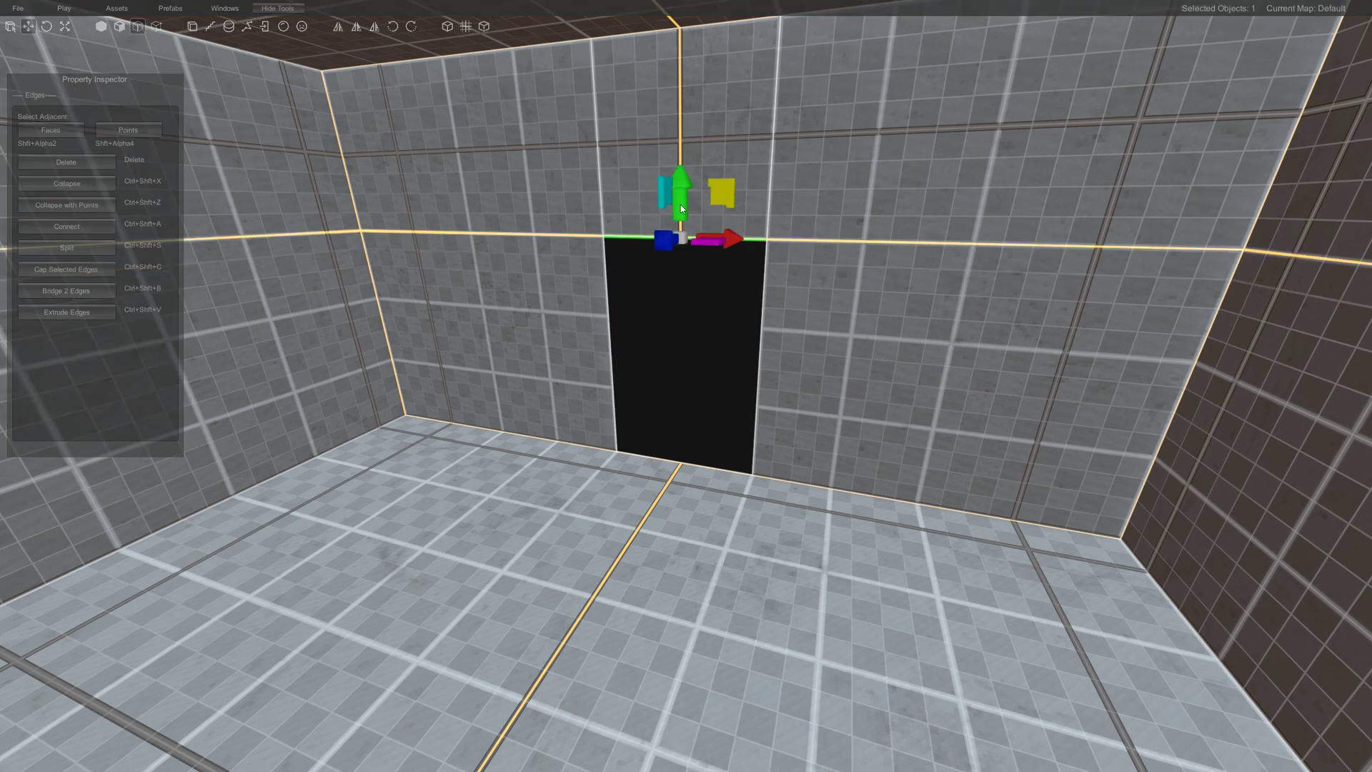
# Step: Place the Door_Set_1_2x3_A prefab from the Doors folder in the new opening of the second room
pyautogui.moveTo(767, 334); pyautogui.dragTo(742, 338, button='right')
pyautogui.press('s')
pyautogui.click(179, 8)
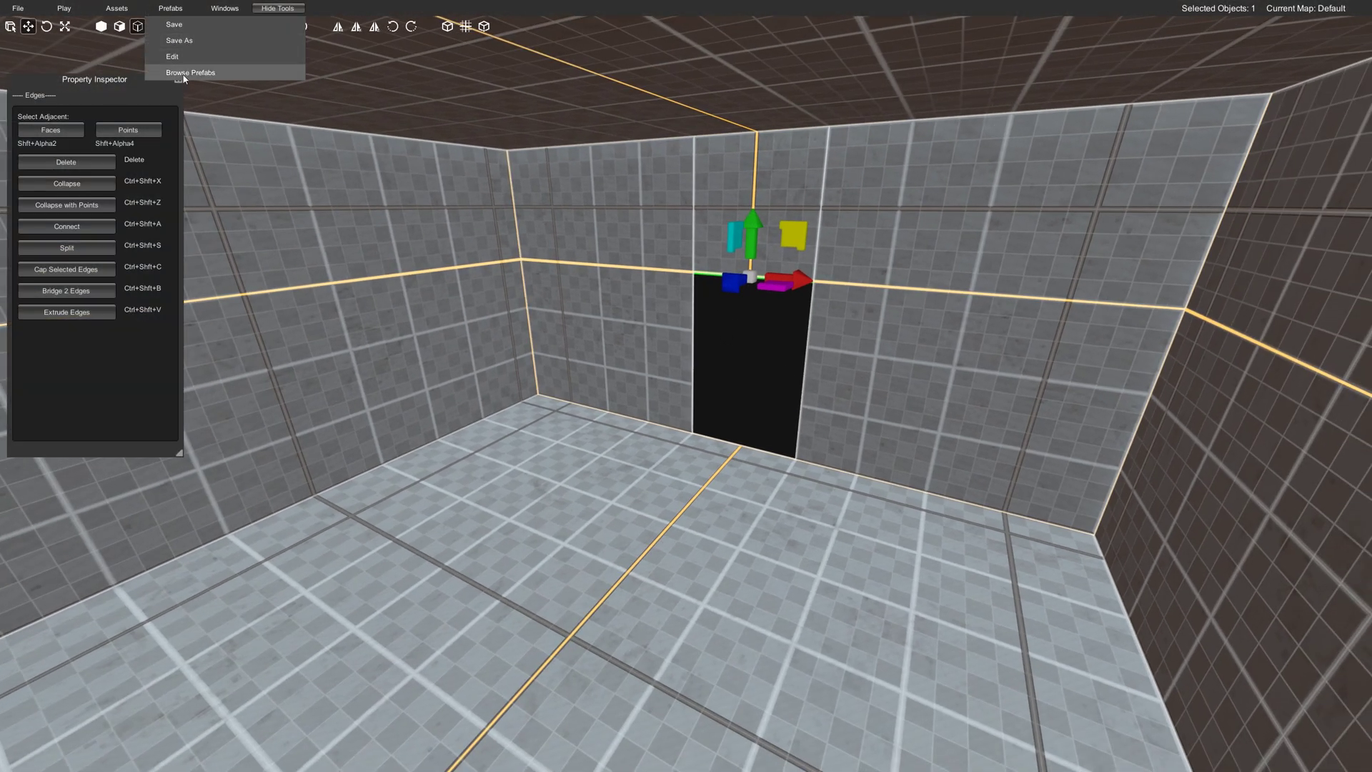
pyautogui.click(211, 43)
pyautogui.doubleClick(101, 96)
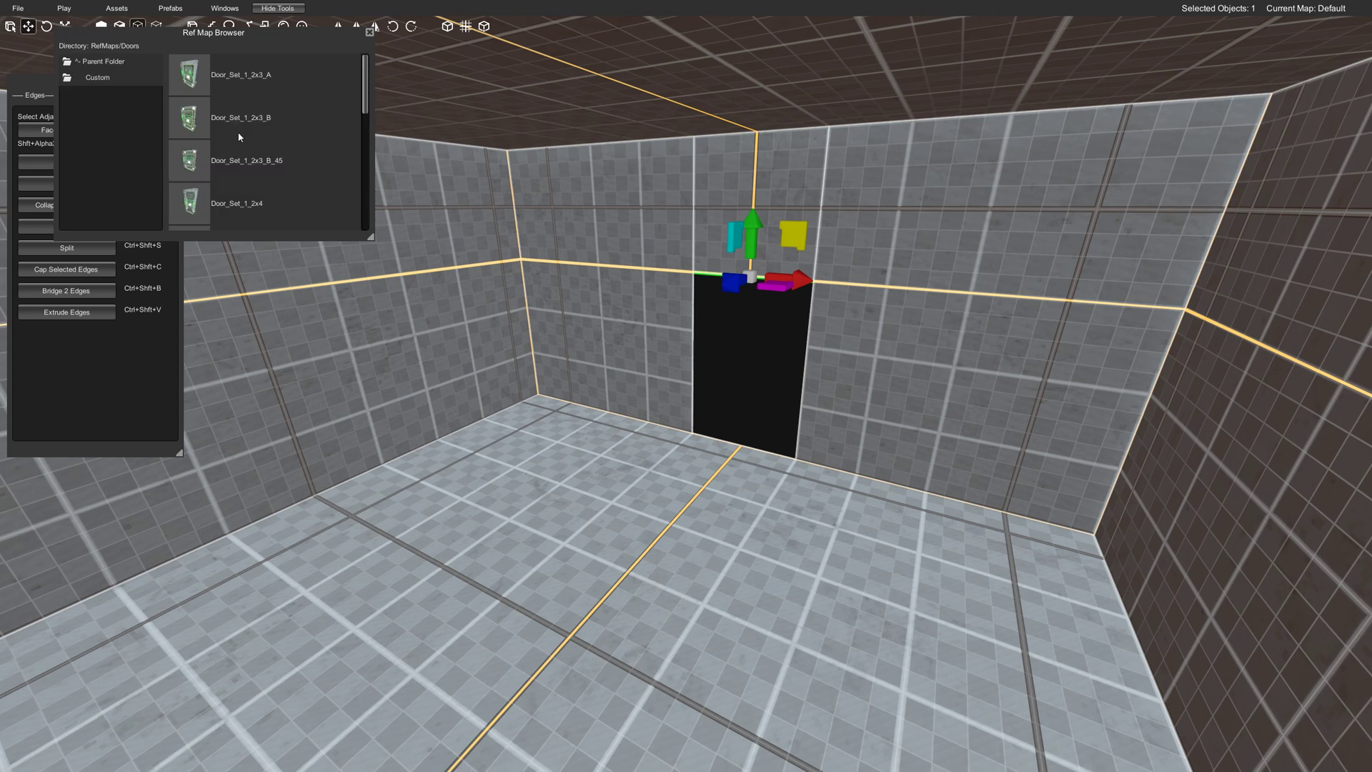
pyautogui.moveTo(192, 86); pyautogui.dragTo(747, 446)
pyautogui.press('e')
pyautogui.press('w')
pyautogui.scroll(-1, 755, 464)
# Step: Preview the placed door without the editor overlays, and close the prefab browser and the property inspector
pyautogui.press('g')
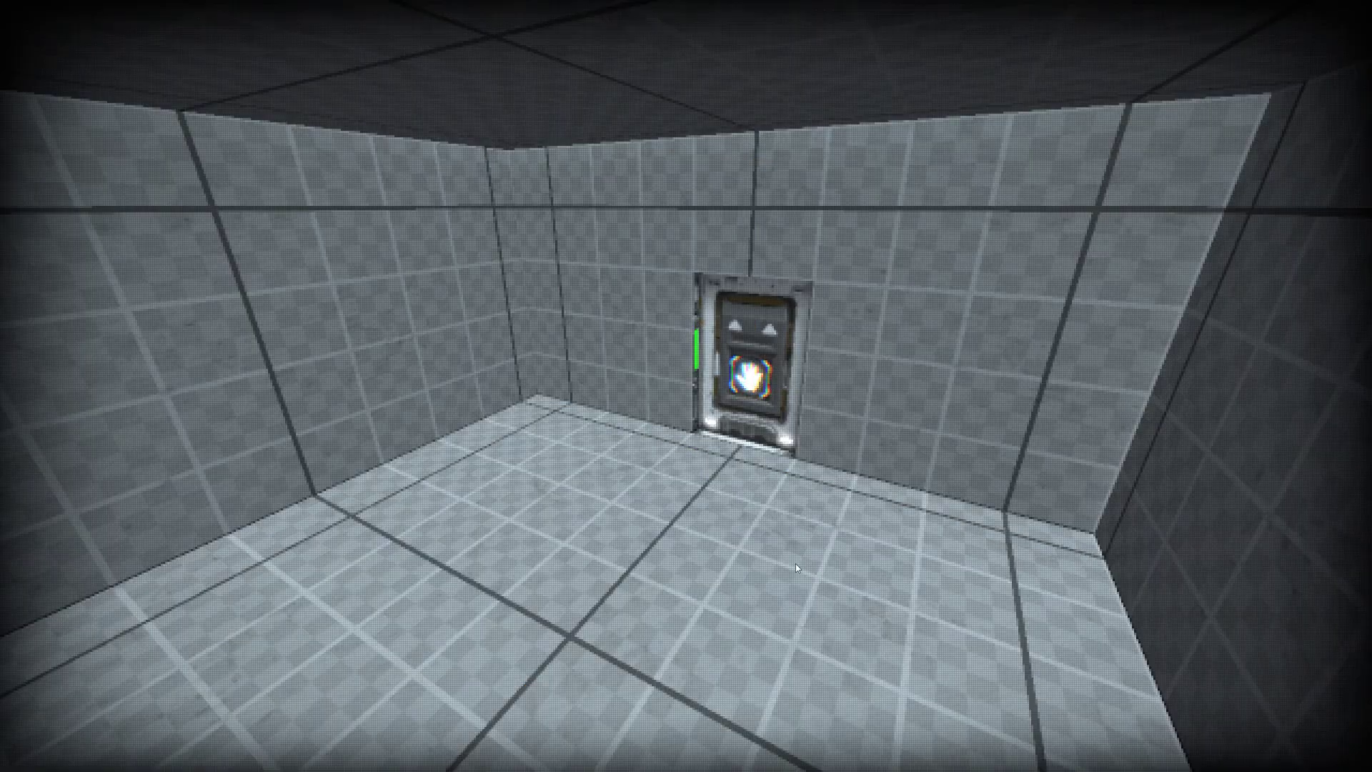
pyautogui.keyDown('alt'); pyautogui.moveTo(795, 563); pyautogui.dragTo(864, 573); pyautogui.keyUp('alt')
pyautogui.press('Escape')
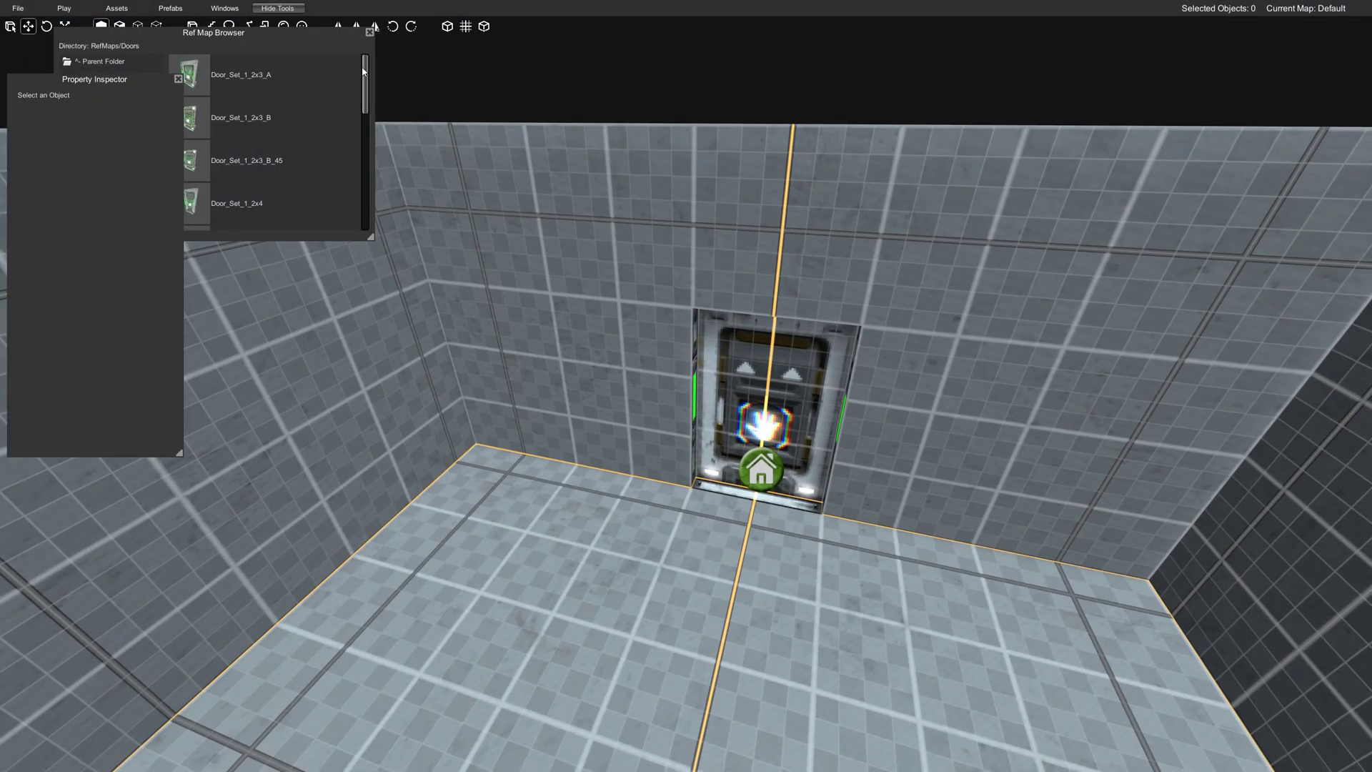
pyautogui.click(366, 33)
pyautogui.click(178, 79)
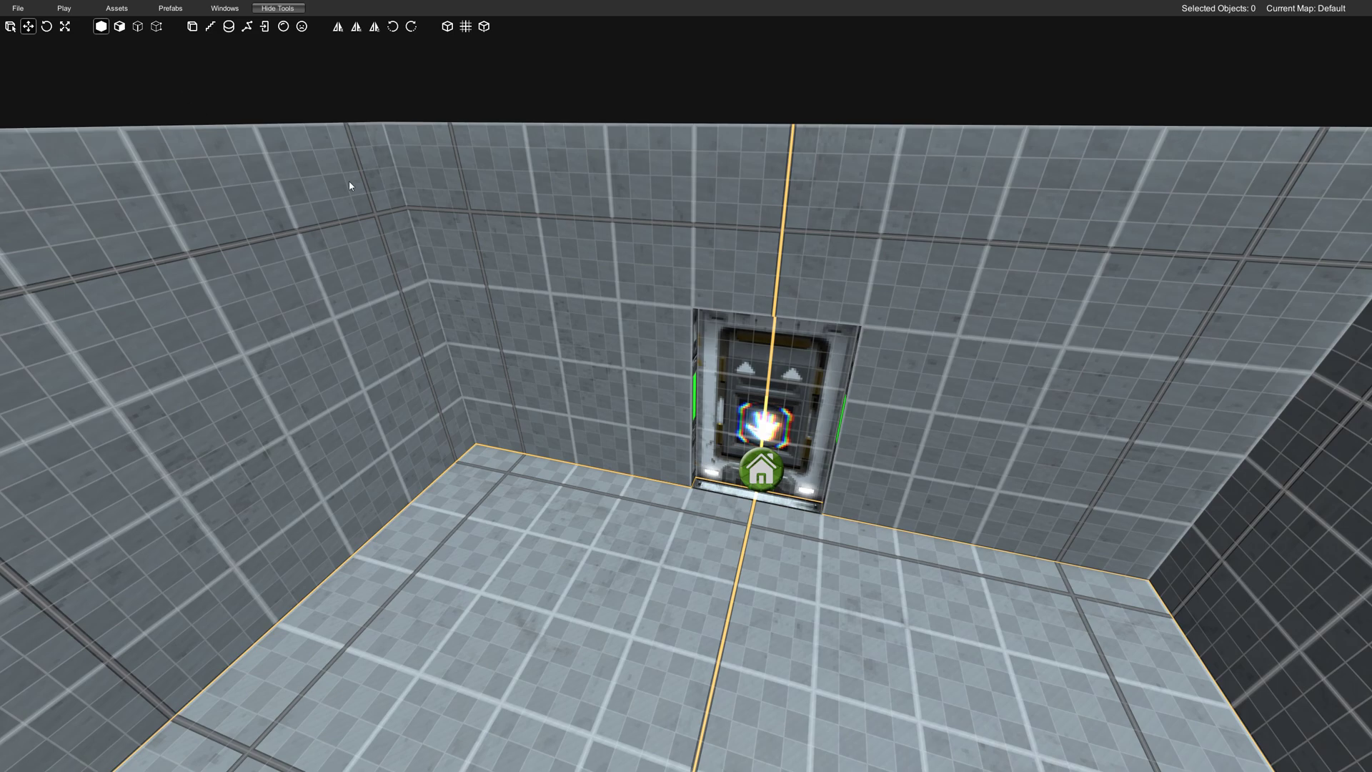
# Step: Place a LevelEnd asset from the asset library on the floor beside the second door
pyautogui.click(113, 7)
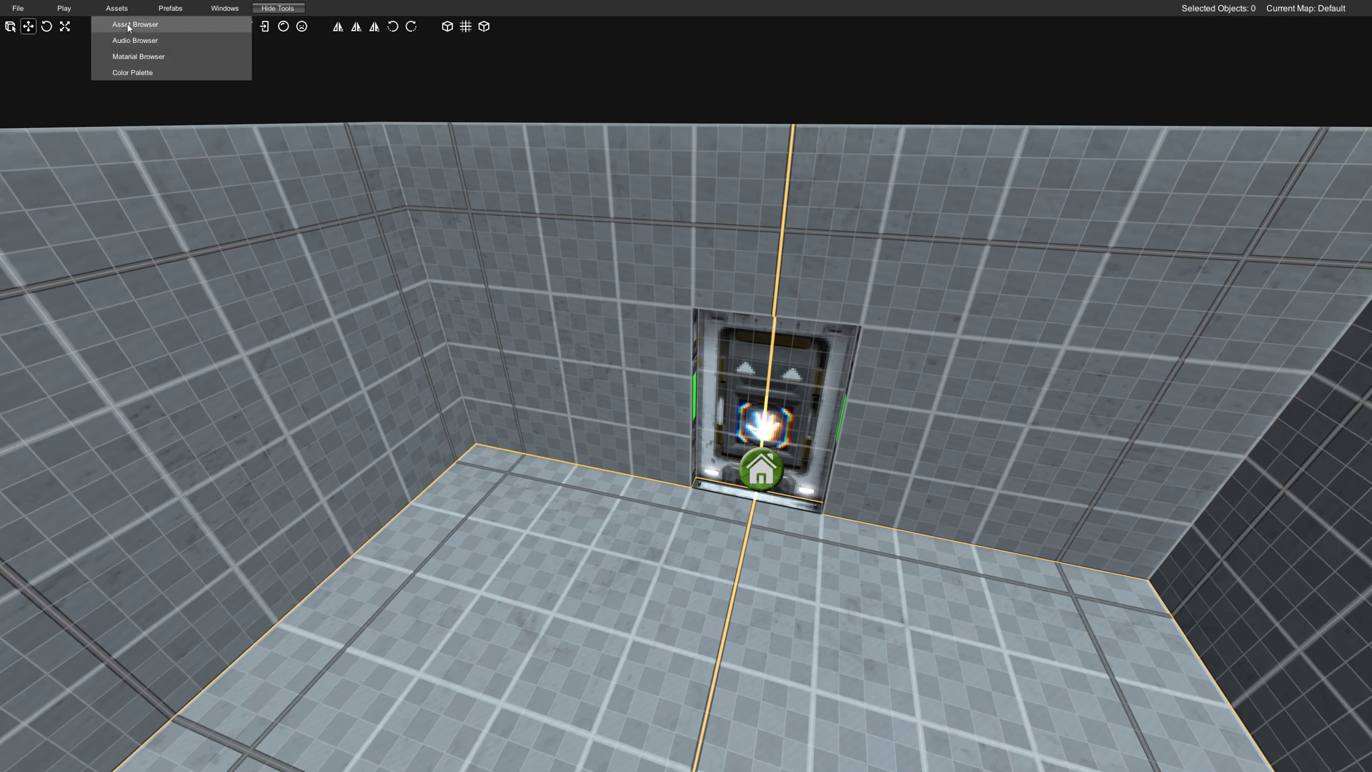
pyautogui.click(129, 25)
pyautogui.moveTo(391, 65); pyautogui.dragTo(117, 183)
pyautogui.click(80, 198)
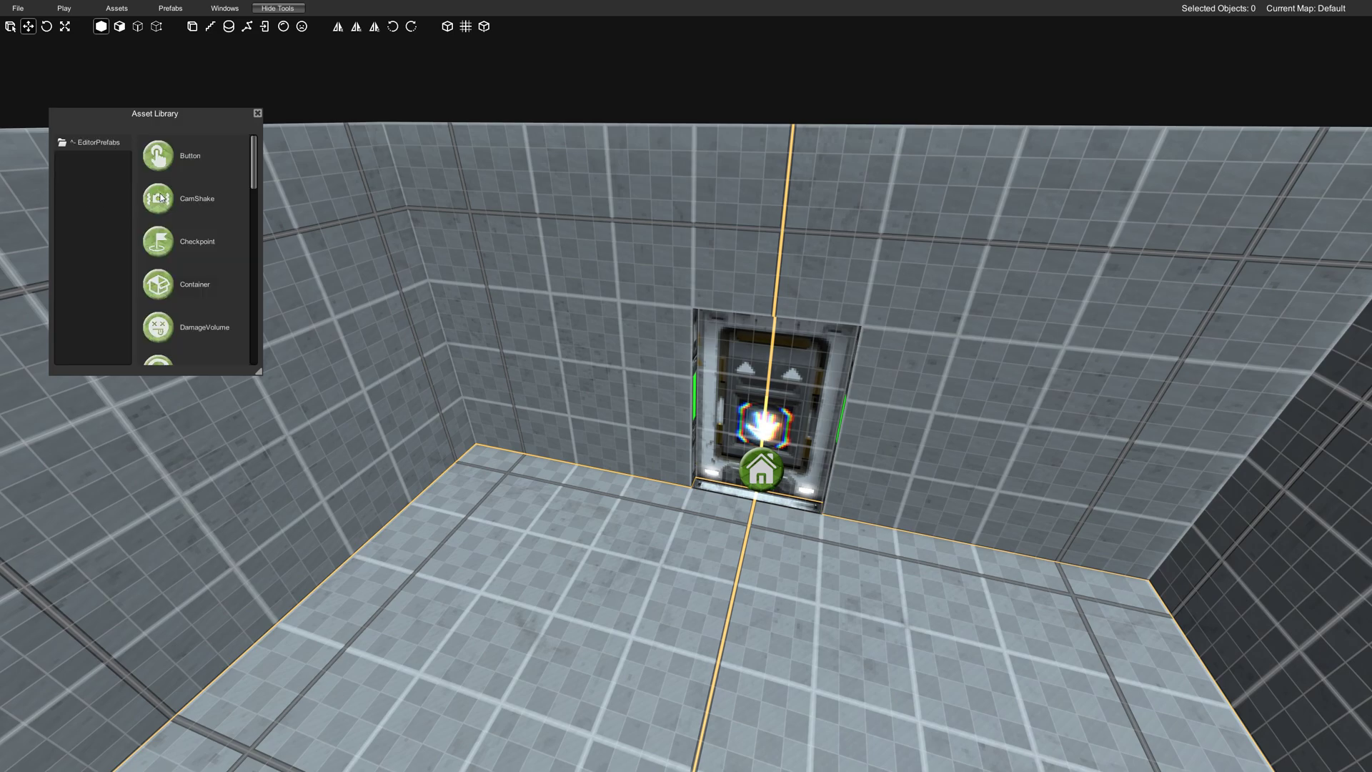
pyautogui.scroll(-5, 161, 198)
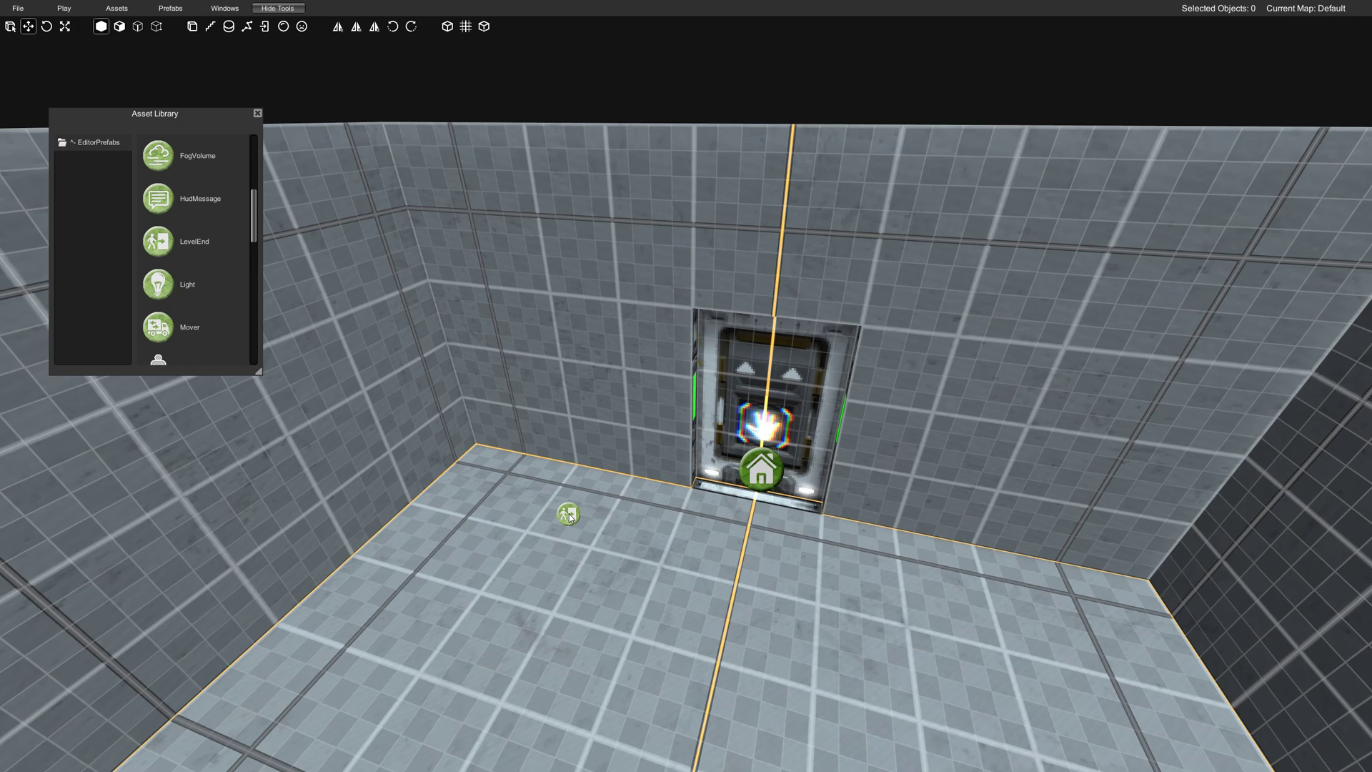
pyautogui.moveTo(570, 516); pyautogui.dragTo(571, 517)
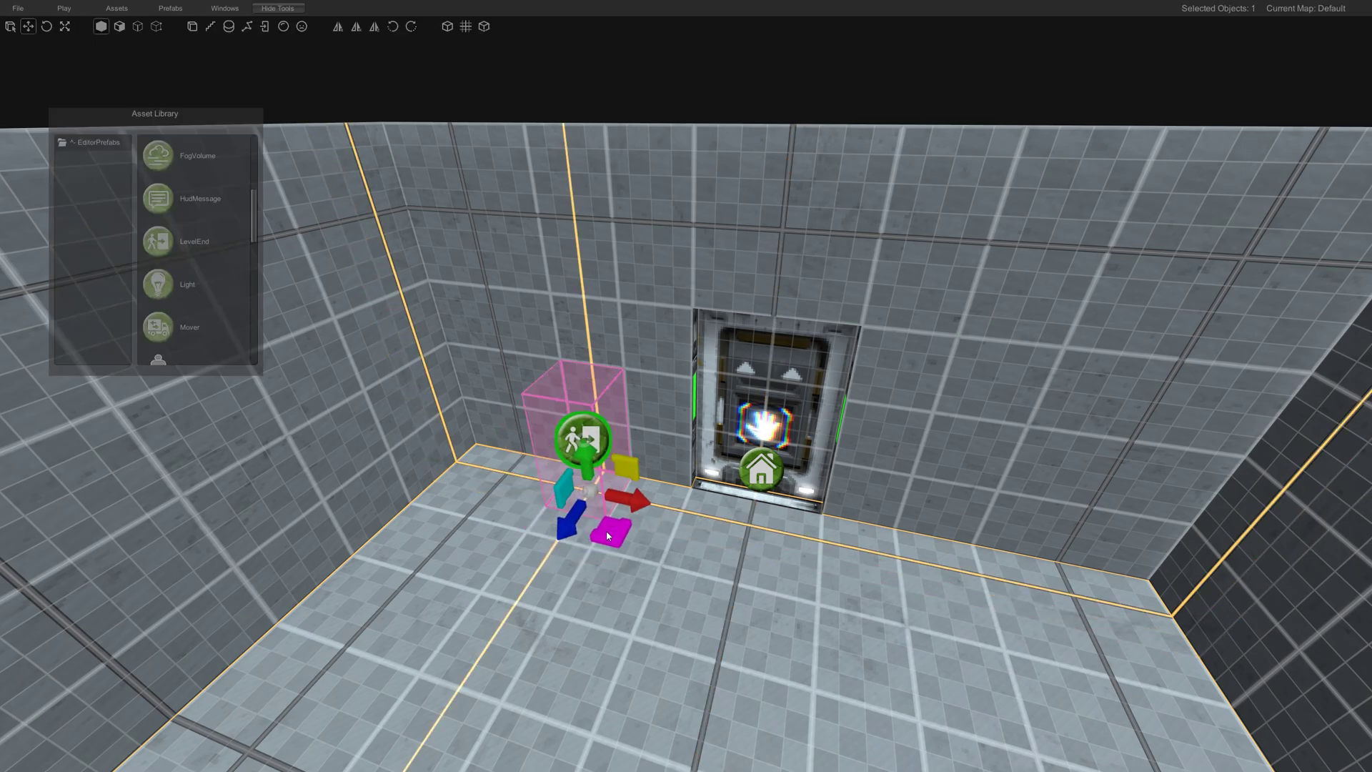
# Step: Link the second door's opening output to the LevelEnd's activation input so that opening the door ends the level
pyautogui.scroll(5, 606, 531)
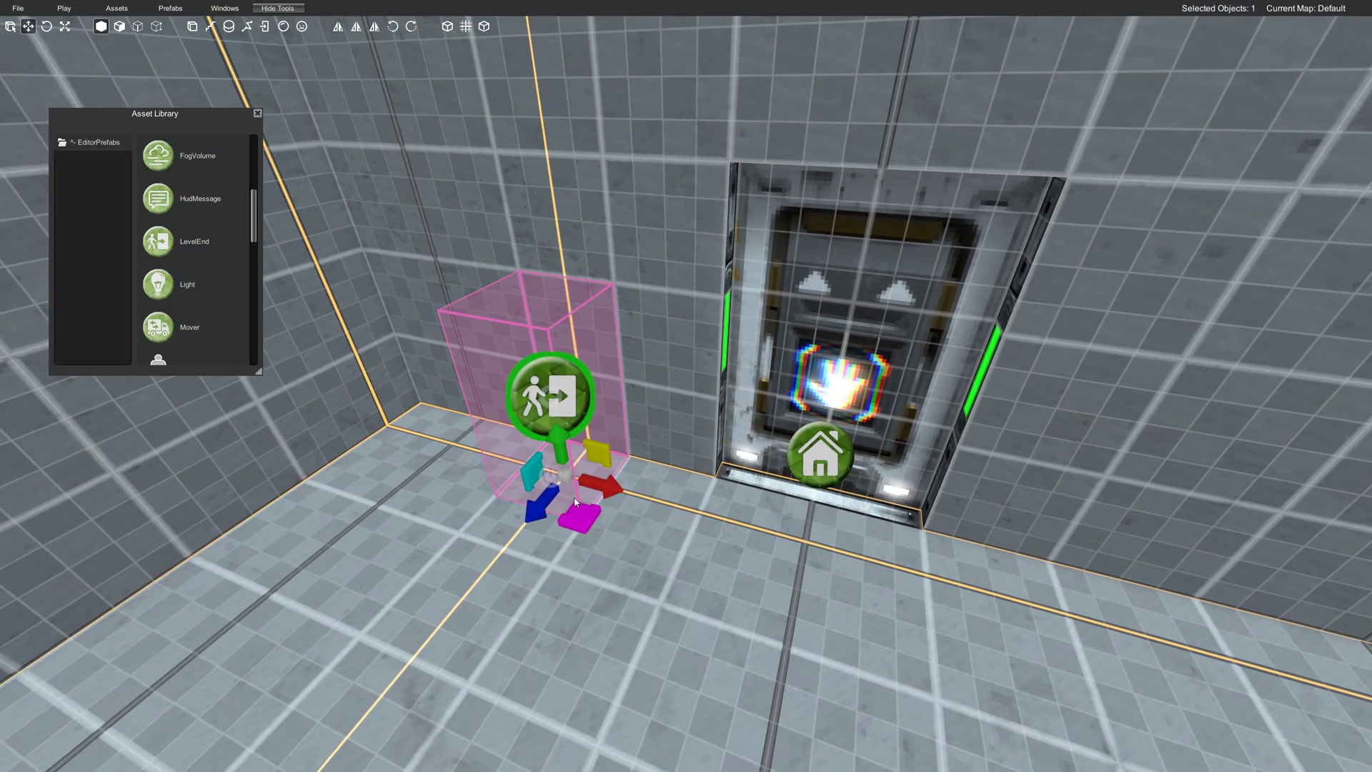
pyautogui.moveTo(552, 484)
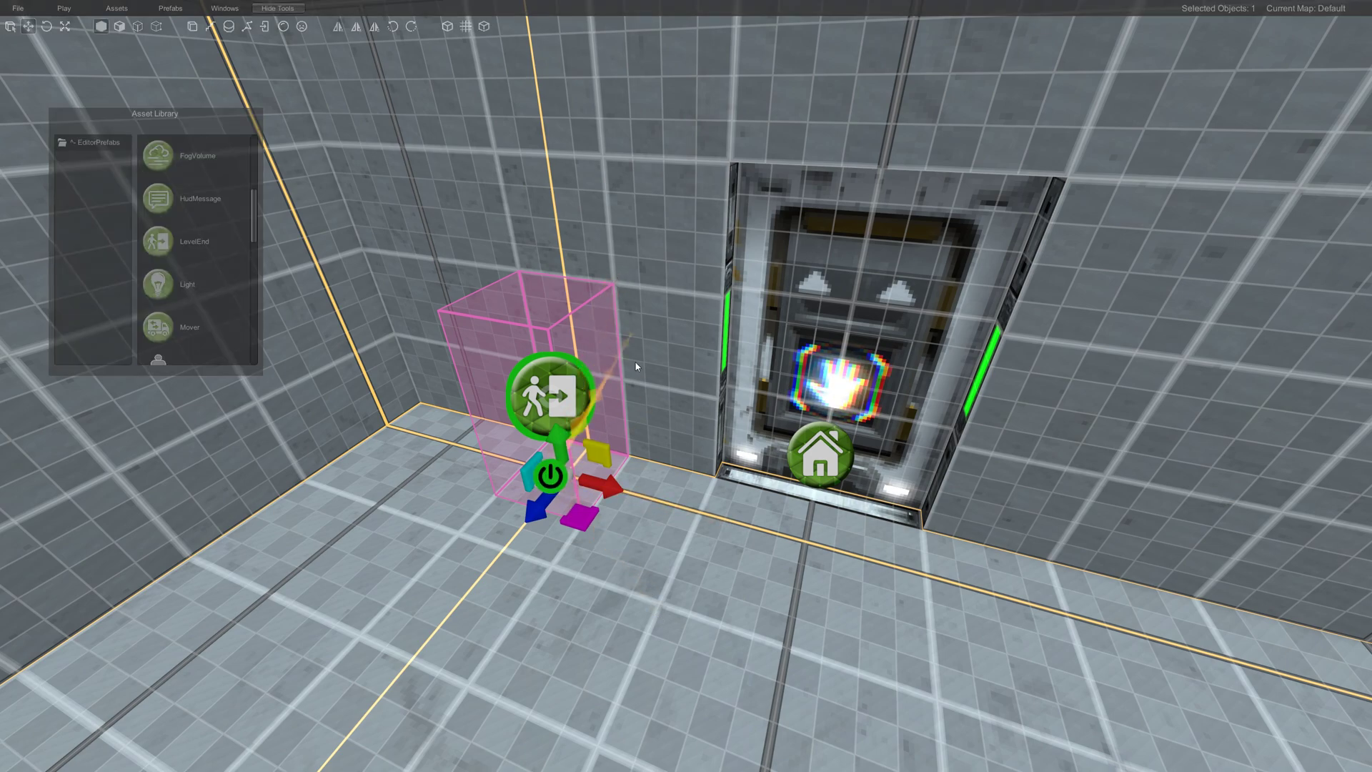
pyautogui.press('q')
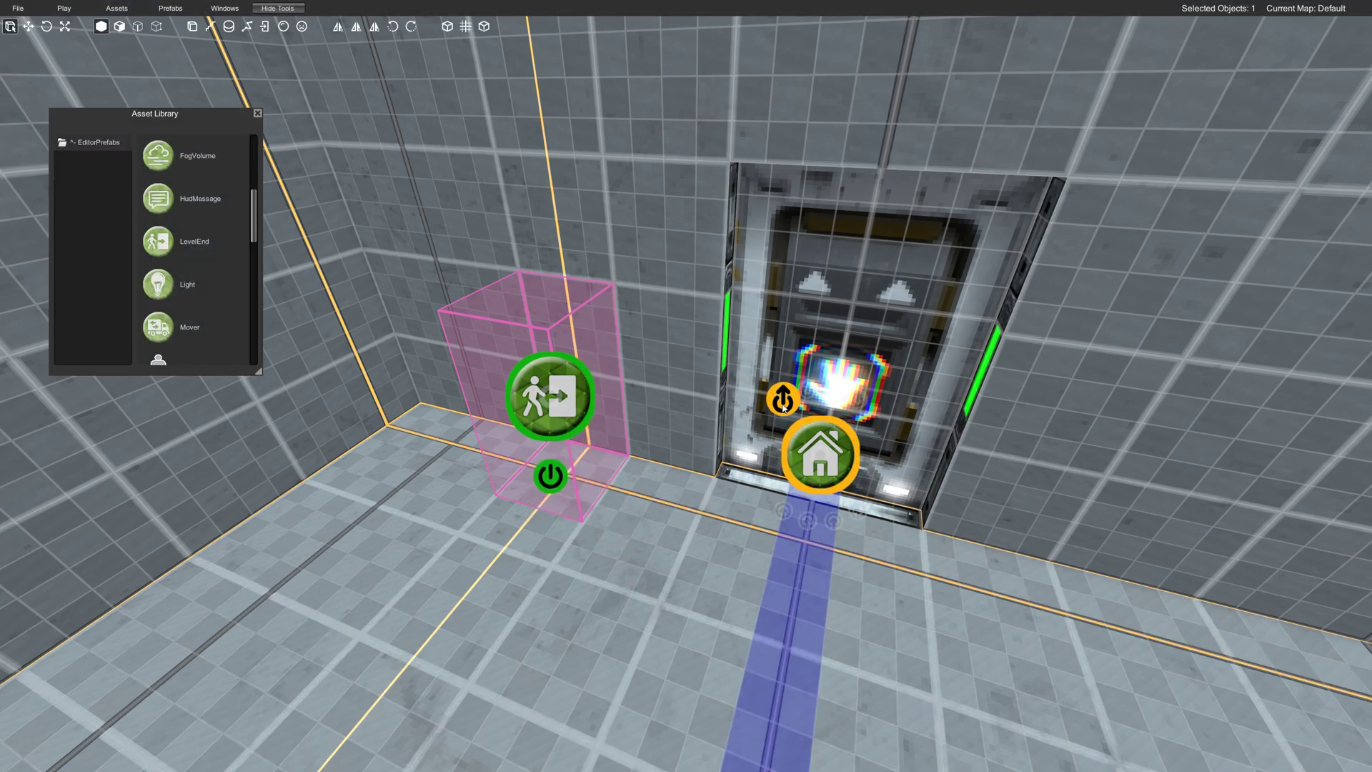
pyautogui.moveTo(781, 401); pyautogui.dragTo(843, 182)
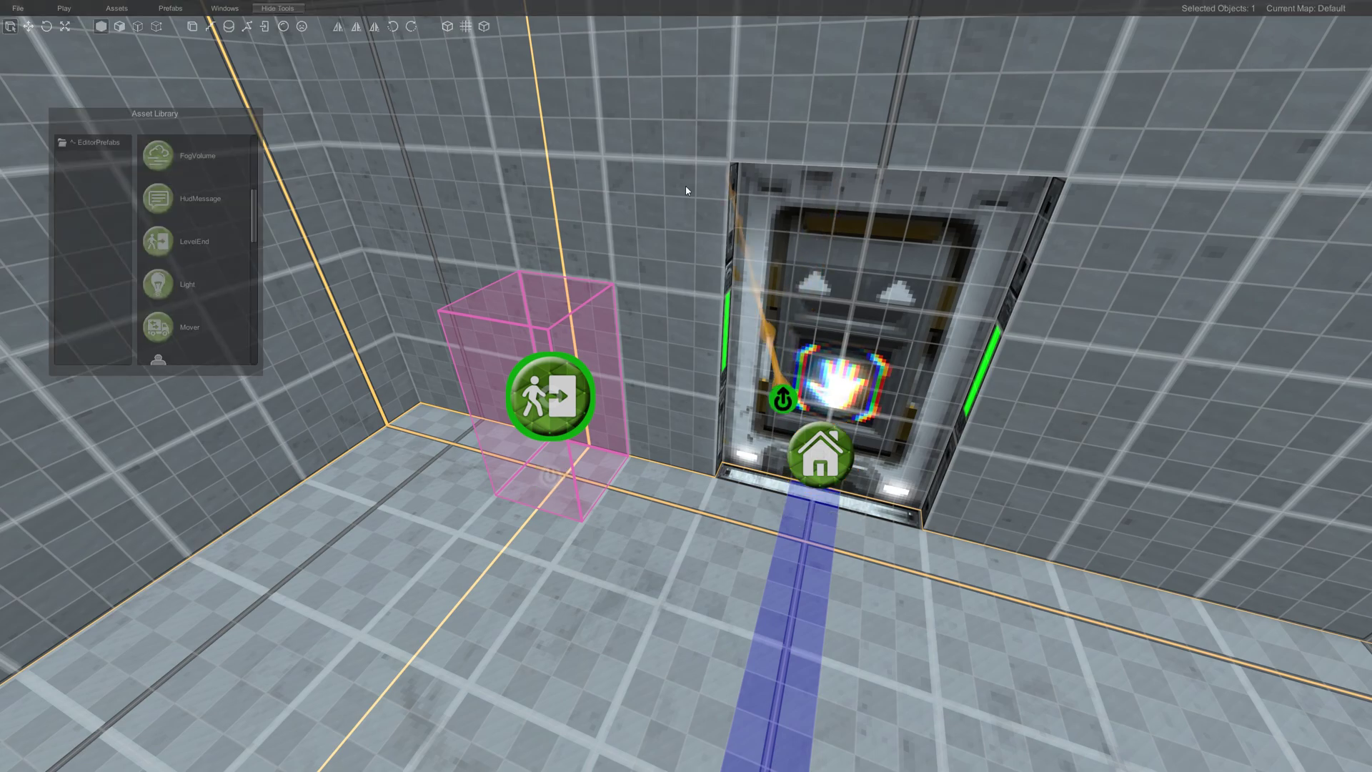
pyautogui.moveTo(686, 191); pyautogui.dragTo(550, 476)
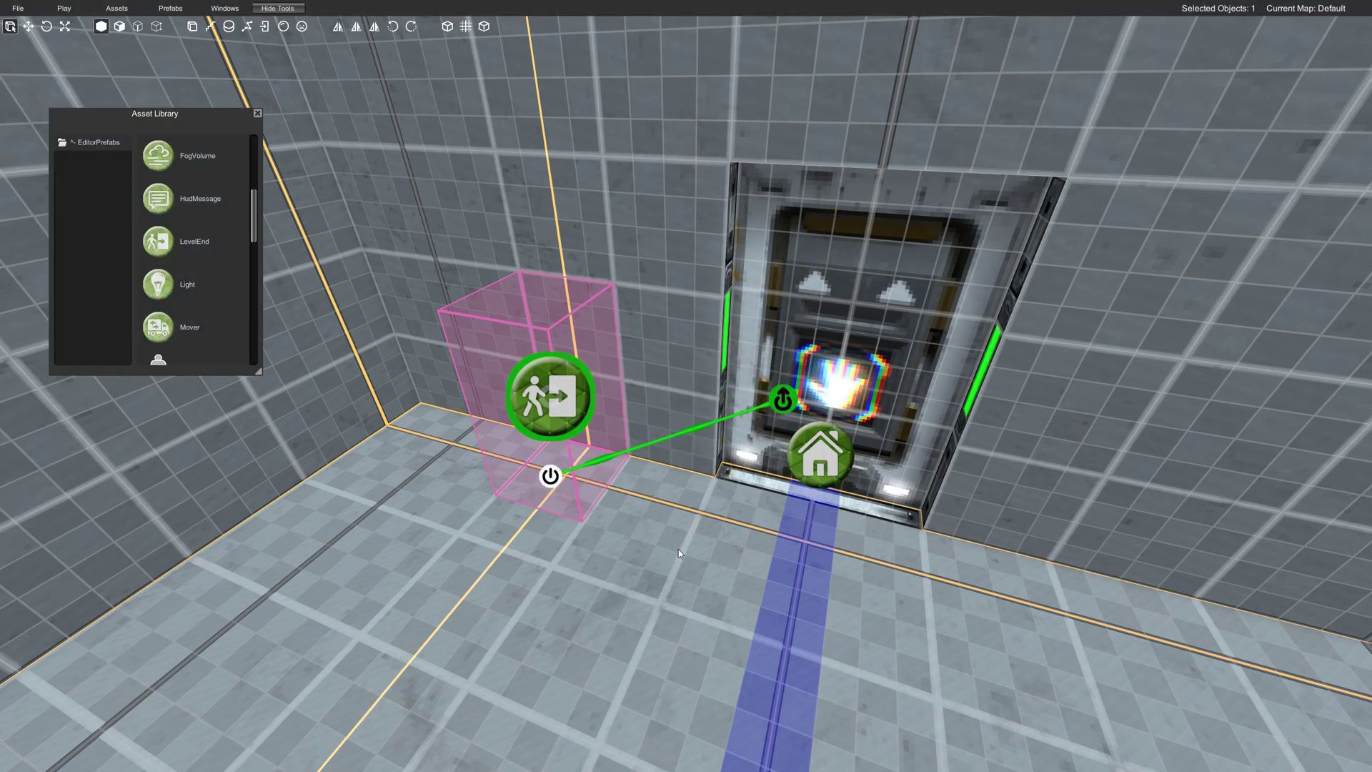
pyautogui.press('s')
pyautogui.moveTo(641, 551); pyautogui.dragTo(640, 551, button='right')
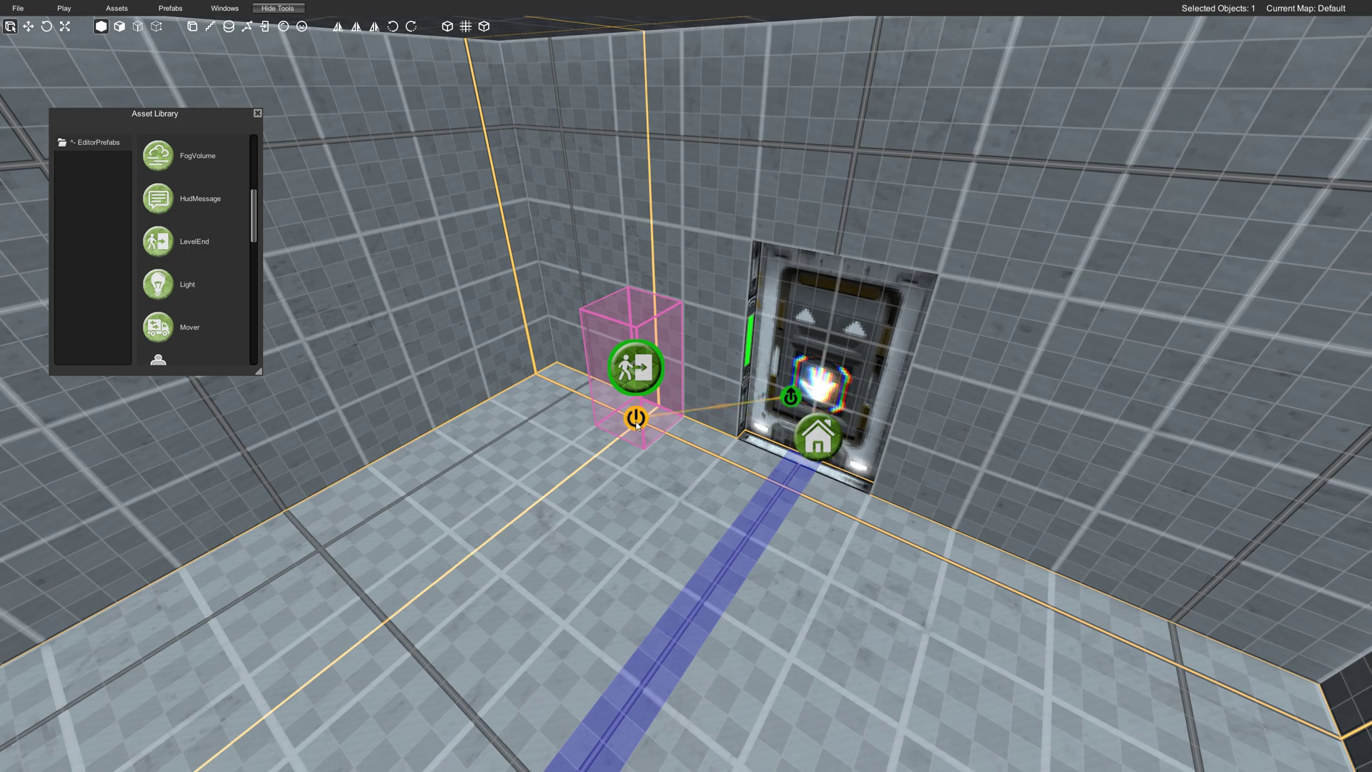
pyautogui.click(689, 145)
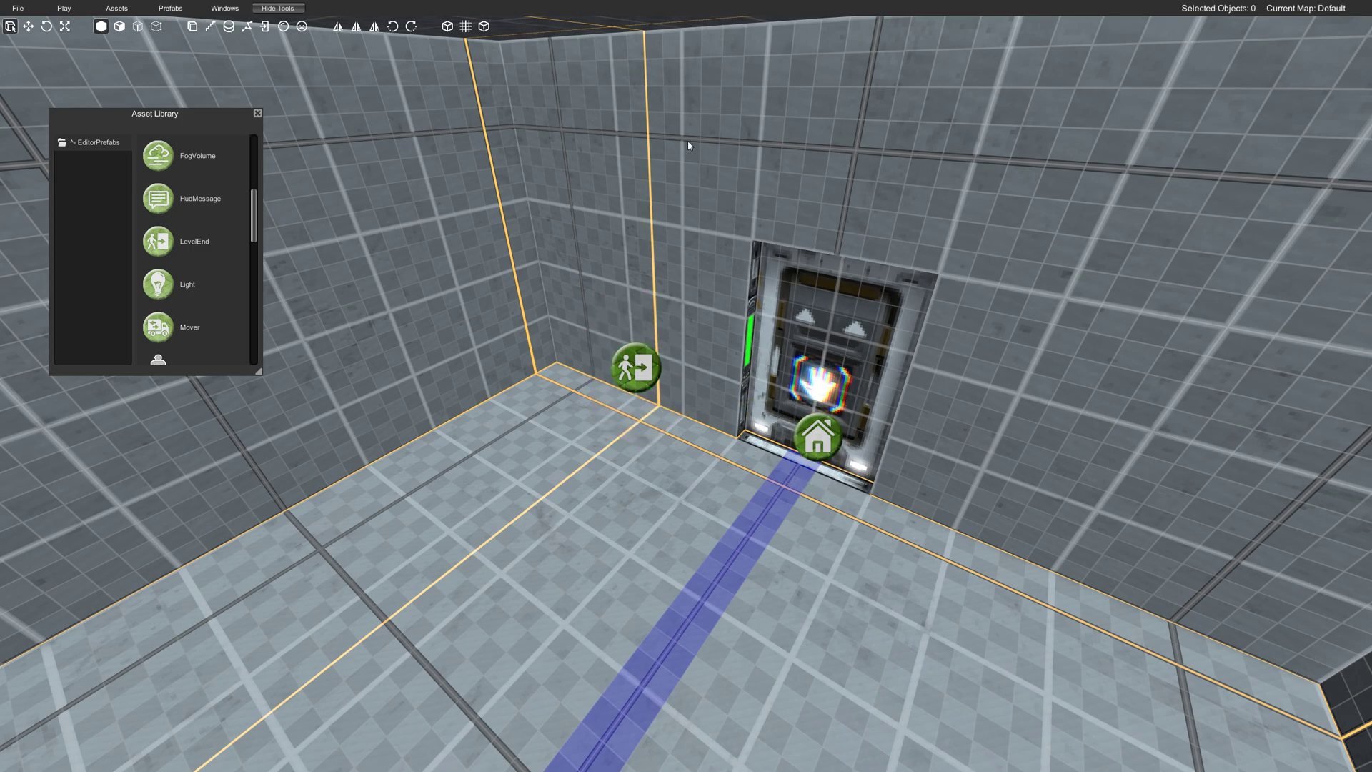
pyautogui.moveTo(792, 401); pyautogui.dragTo(637, 421)
# Step: Close the asset library, playtest the map through to the level end, and continue through the results screen
pyautogui.click(257, 112)
pyautogui.click(18, 8)
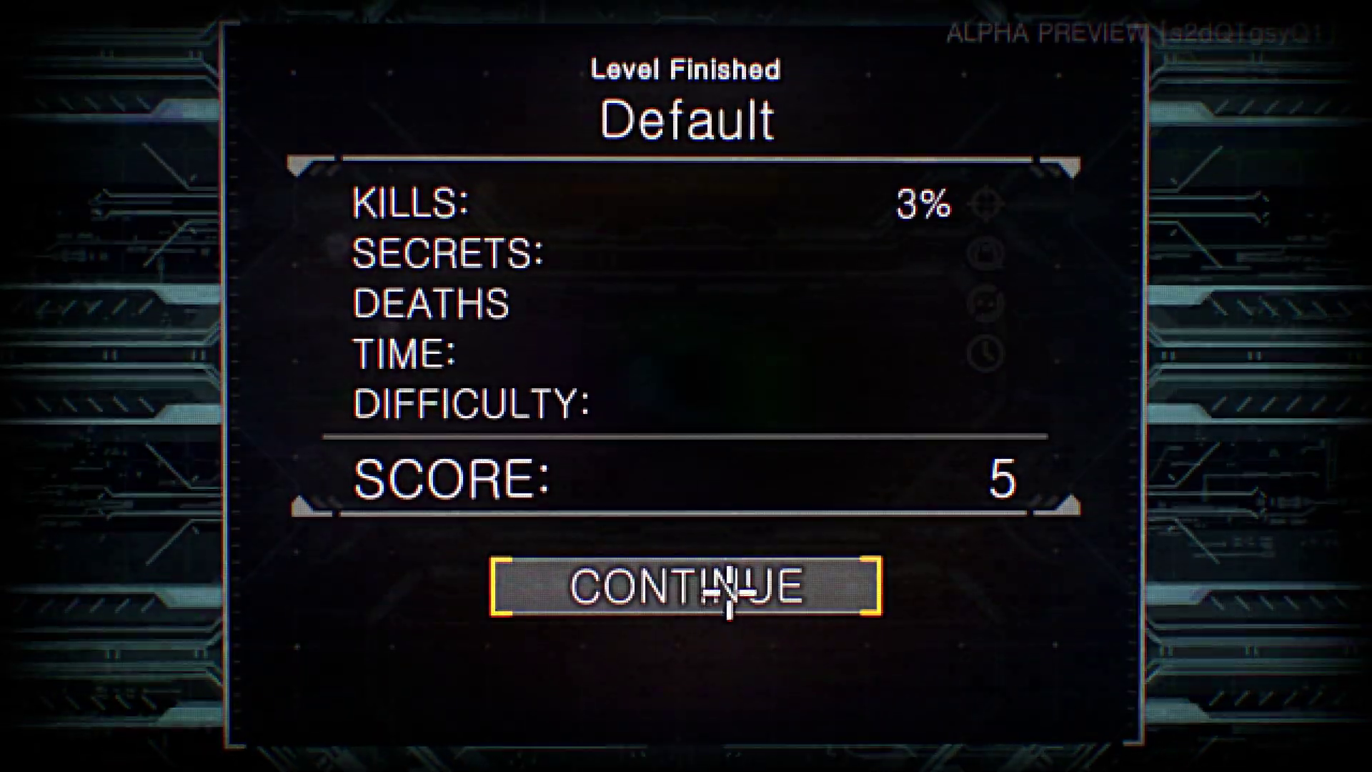
pyautogui.click(729, 590)
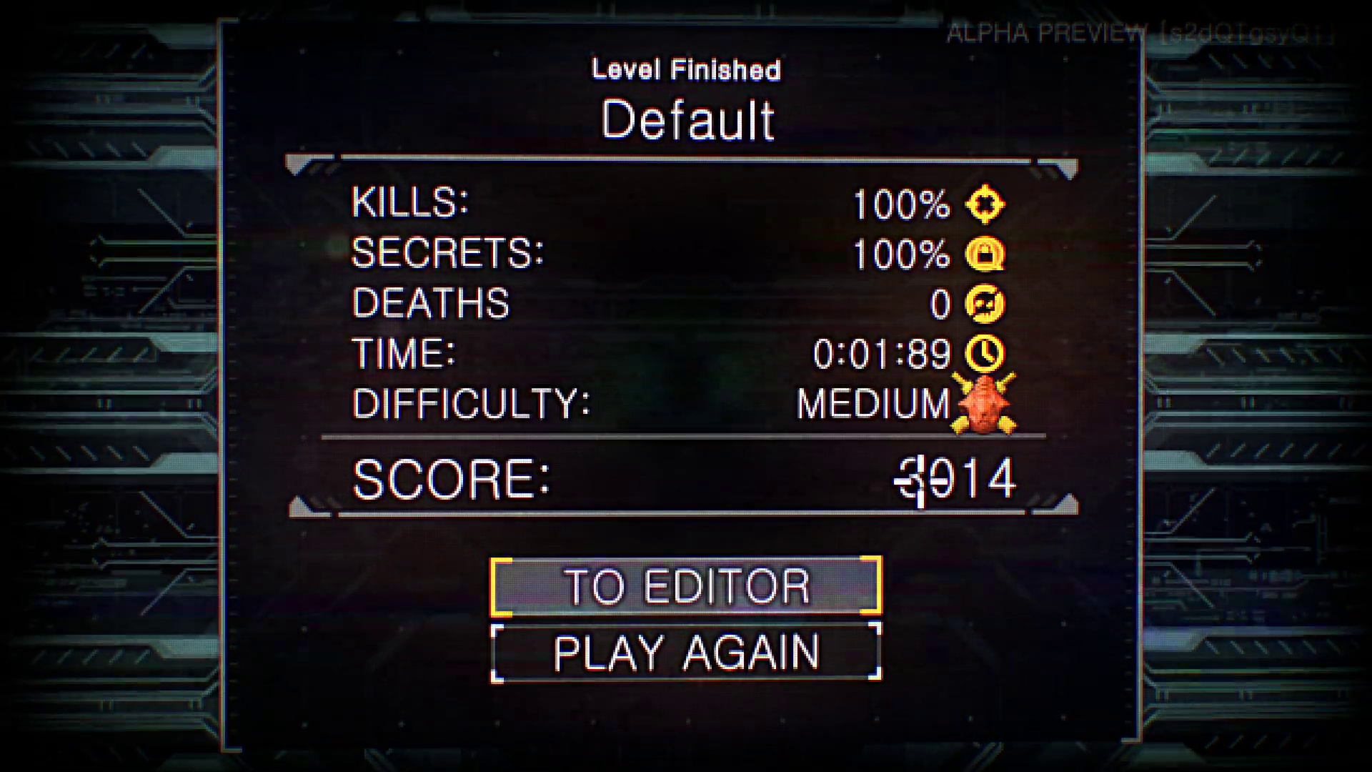